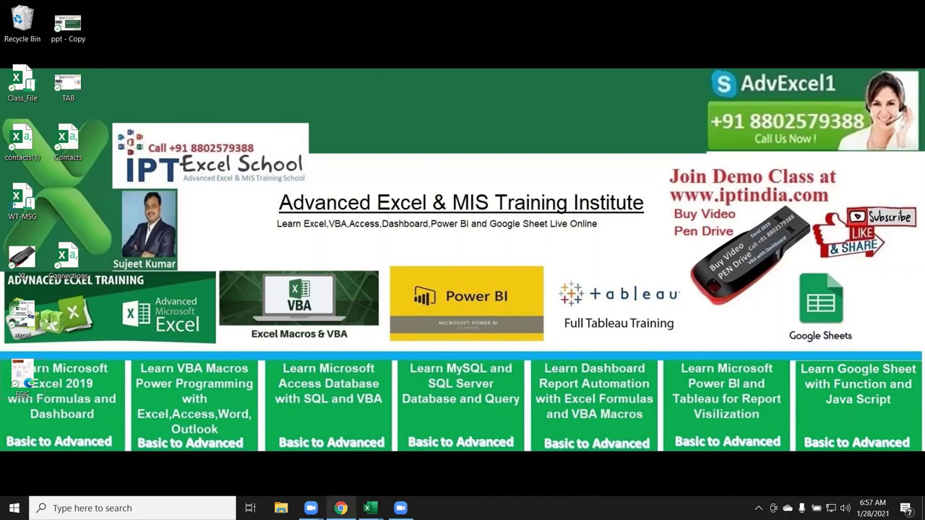
# Step: Restore Chrome from the taskbar, then minimize Chrome and File Explorer to uncover Excel's Book1
pyautogui.moveTo(341, 508)
pyautogui.click(394, 452)
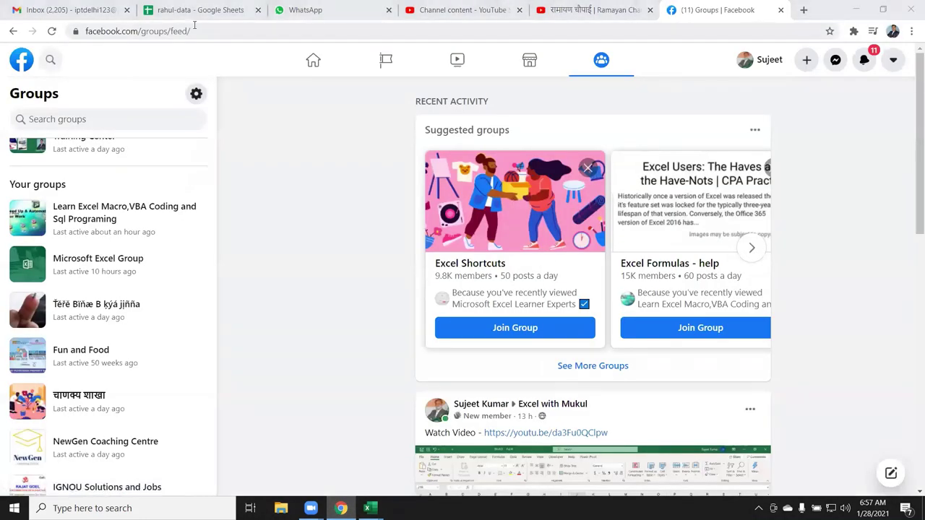
pyautogui.click(854, 13)
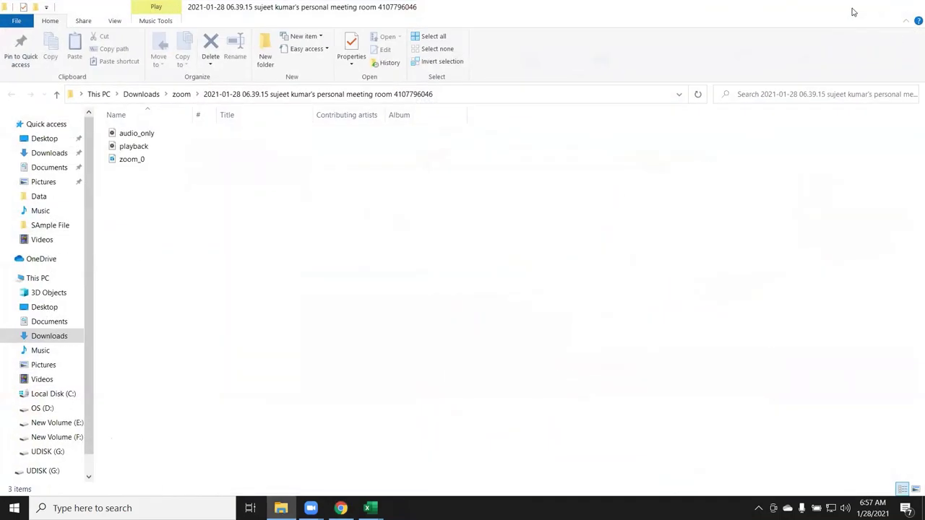
pyautogui.click(854, 12)
pyautogui.click(853, 12)
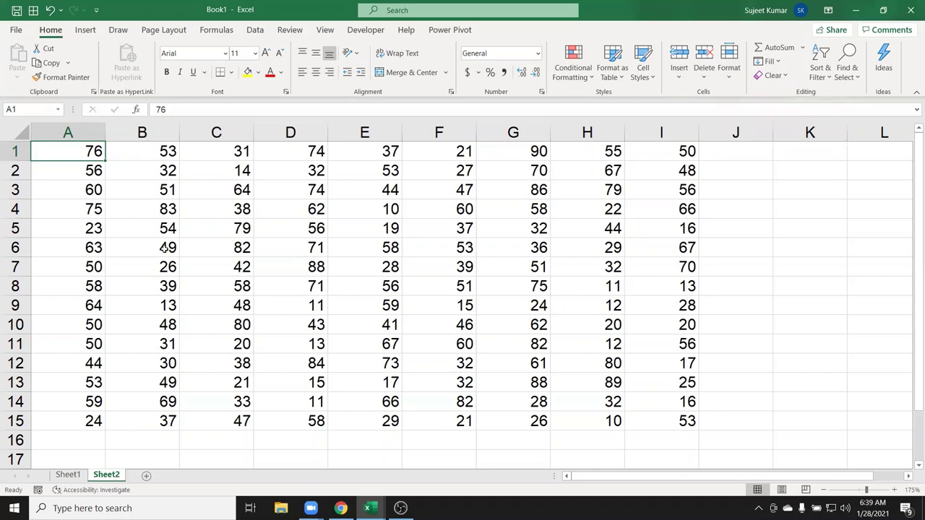
pyautogui.click(165, 246)
pyautogui.click(75, 157)
pyautogui.moveTo(75, 156); pyautogui.dragTo(644, 397)
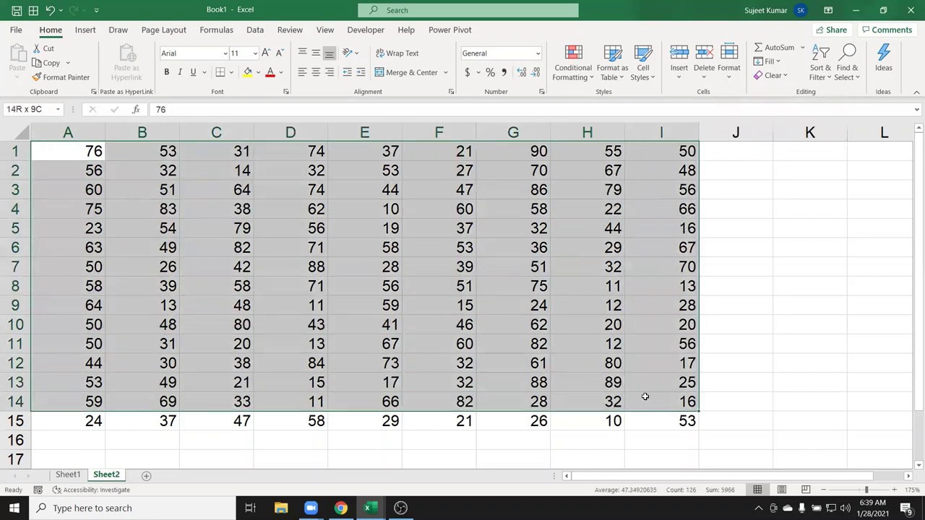
pyautogui.moveTo(304, 286); pyautogui.dragTo(438, 343)
pyautogui.click(421, 318)
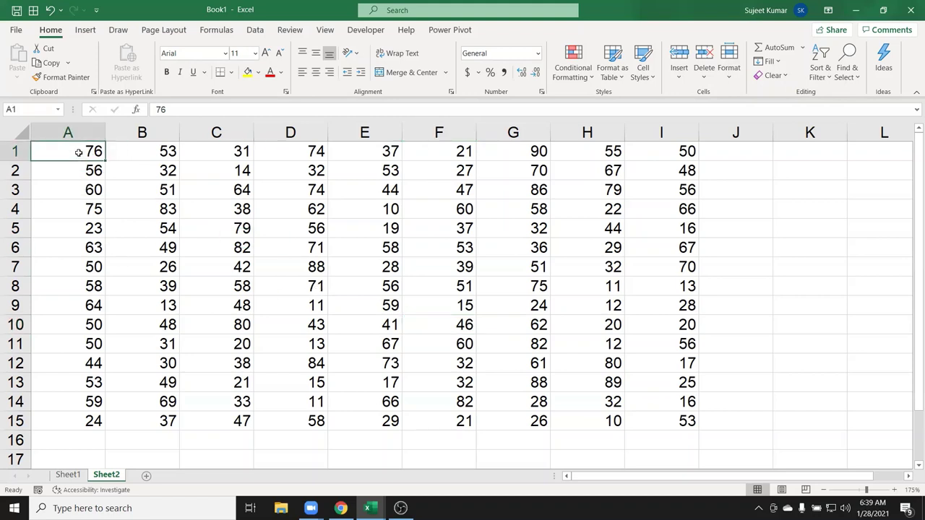
pyautogui.click(78, 153)
pyautogui.moveTo(78, 153)
pyautogui.mouseDown()
pyautogui.moveTo(460, 344)
pyautogui.moveTo(704, 433)
pyautogui.mouseUp()
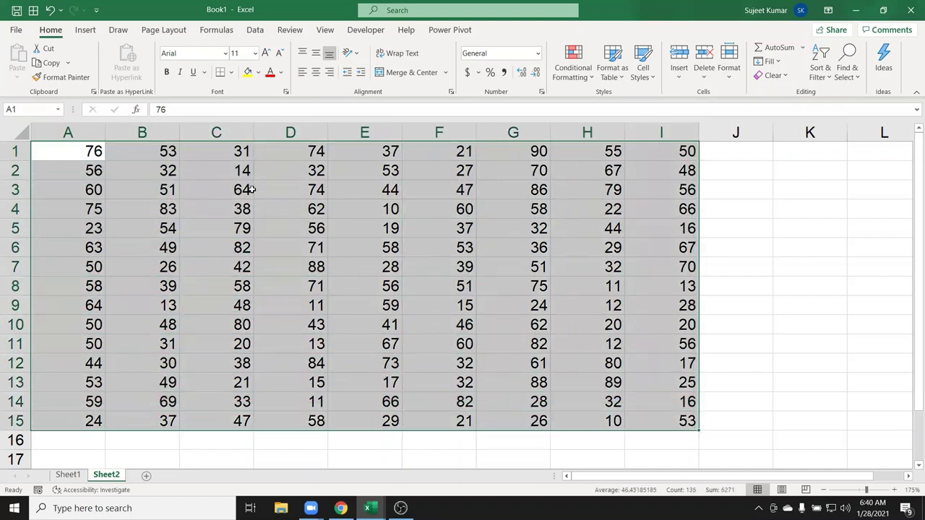
pyautogui.click(70, 152)
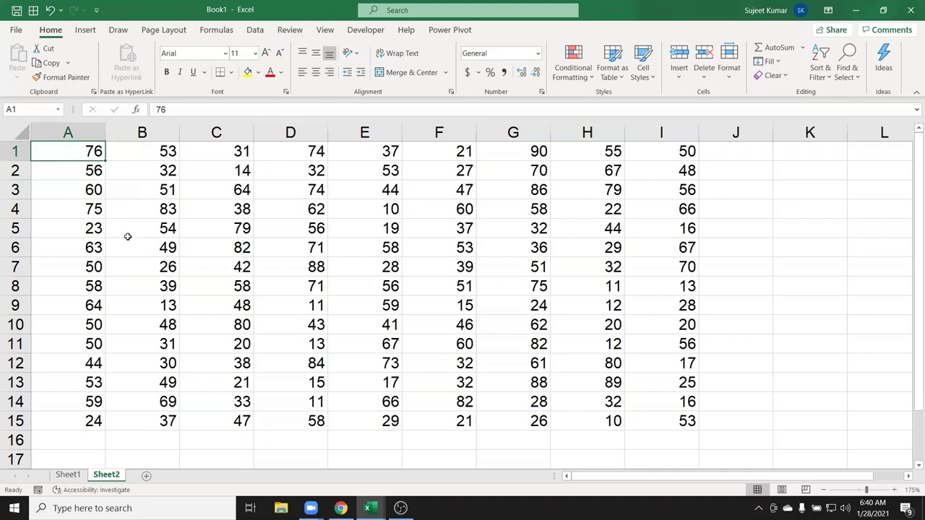
pyautogui.hotkey('shift', 'Right')
pyautogui.hotkey('shift', 'Right')
pyautogui.hotkey('shift', 'Right')
pyautogui.hotkey('shift', 'Right')
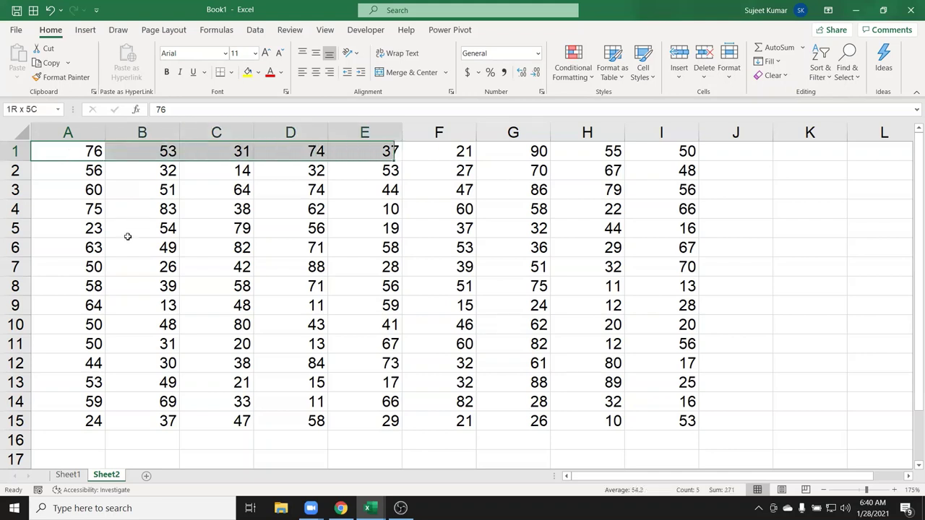
pyautogui.hotkey('shift', 'Right')
pyautogui.hotkey('shift', 'Right')
pyautogui.hotkey('shift', 'Right')
pyautogui.hotkey('shift', 'Right')
pyautogui.hotkey('shift', 'Left')
pyautogui.hotkey('shift', 'Down')
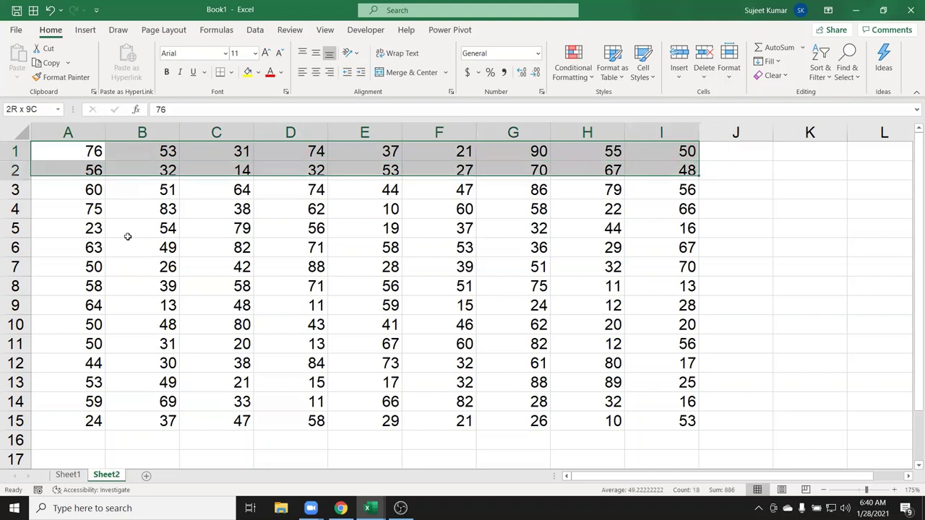
pyautogui.hotkey('shift', 'Down')
pyautogui.hotkey('shift', 'Down')
pyautogui.hotkey('shift', 'Down')
pyautogui.hotkey('shift', 'Down')
pyautogui.hotkey('shift', 'Down')
pyautogui.hotkey('shift', 'Down')
pyautogui.hotkey('shift', 'Down')
pyautogui.hotkey('shift', 'Down')
pyautogui.hotkey('shift', 'Down')
pyautogui.hotkey('shift', 'Down')
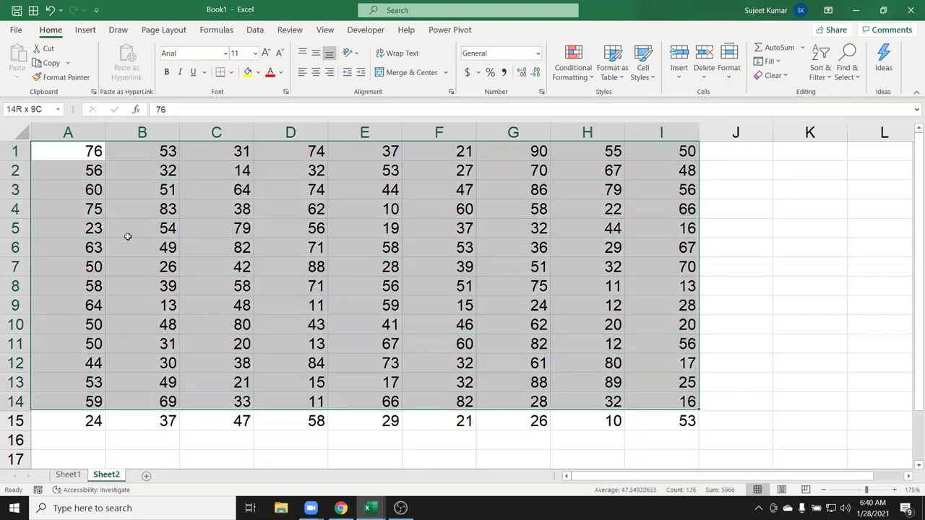
pyautogui.hotkey('shift', 'Down')
pyautogui.hotkey('shift', 'Down')
pyautogui.hotkey('shift', 'Down')
pyautogui.hotkey('shift', 'Down')
pyautogui.hotkey('shift', 'Up')
pyautogui.hotkey('shift', 'Up')
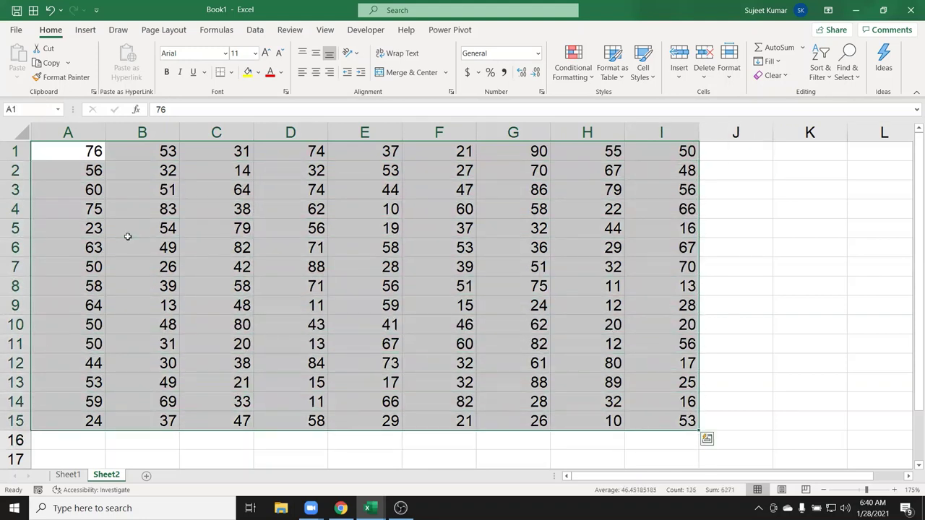
pyautogui.click(115, 224)
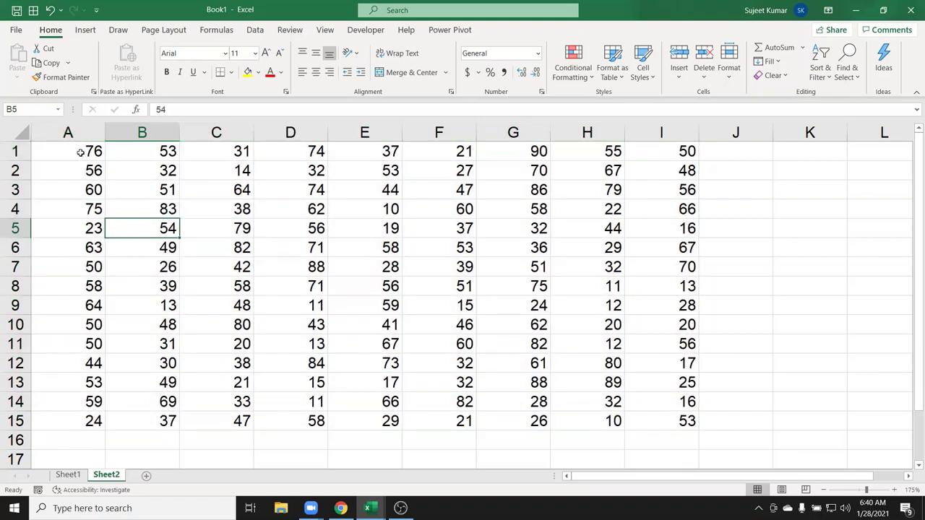
pyautogui.click(79, 153)
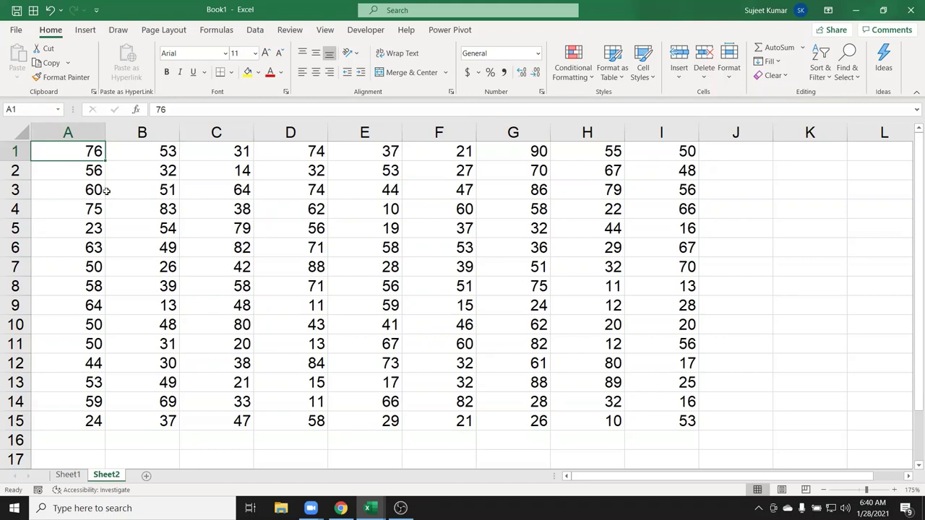
pyautogui.keyDown('shift'); pyautogui.click(689, 424); pyautogui.keyUp('shift')
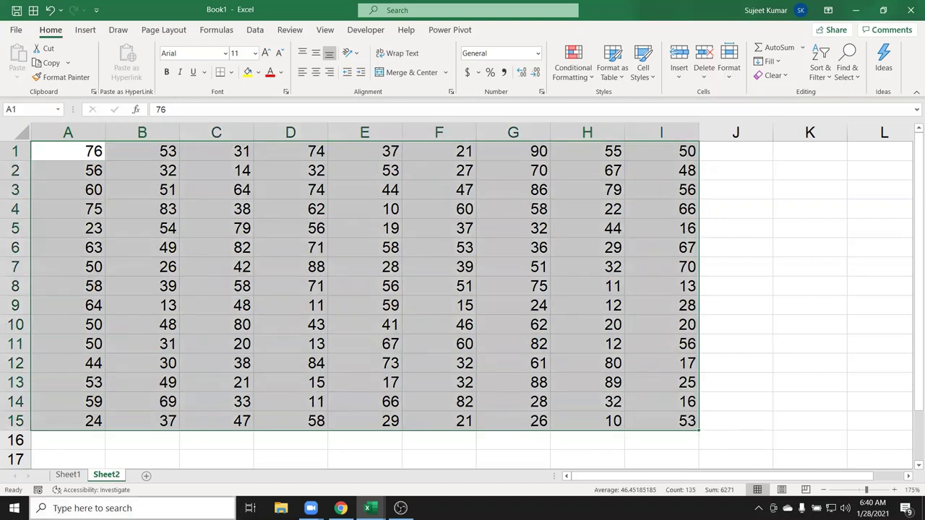
pyautogui.click(687, 422)
pyautogui.click(432, 325)
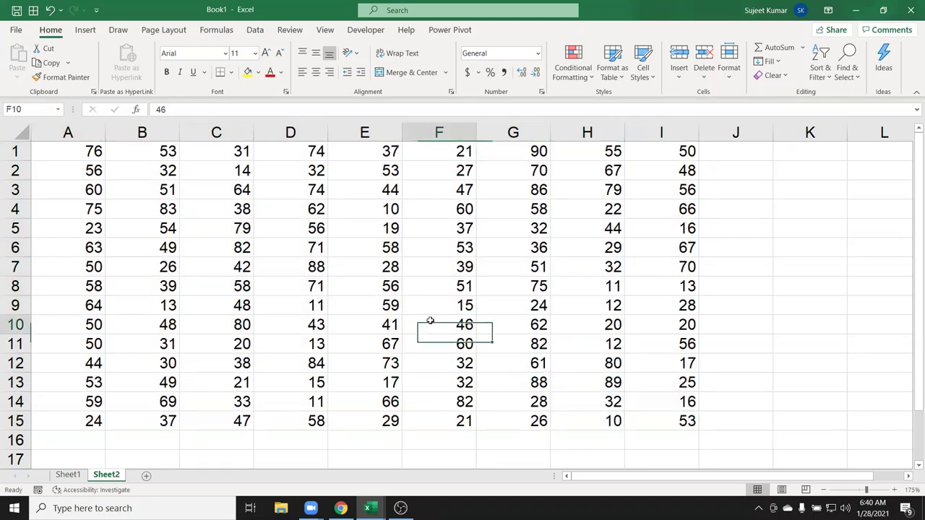
pyautogui.click(63, 146)
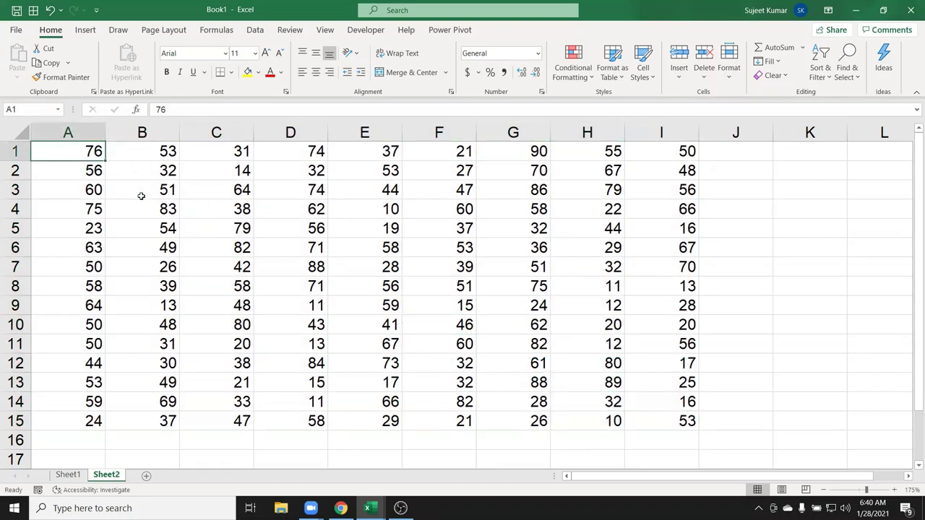
pyautogui.keyDown('shift'); pyautogui.click(175, 208); pyautogui.keyUp('shift')
pyautogui.keyDown('shift'); pyautogui.click(276, 249); pyautogui.keyUp('shift')
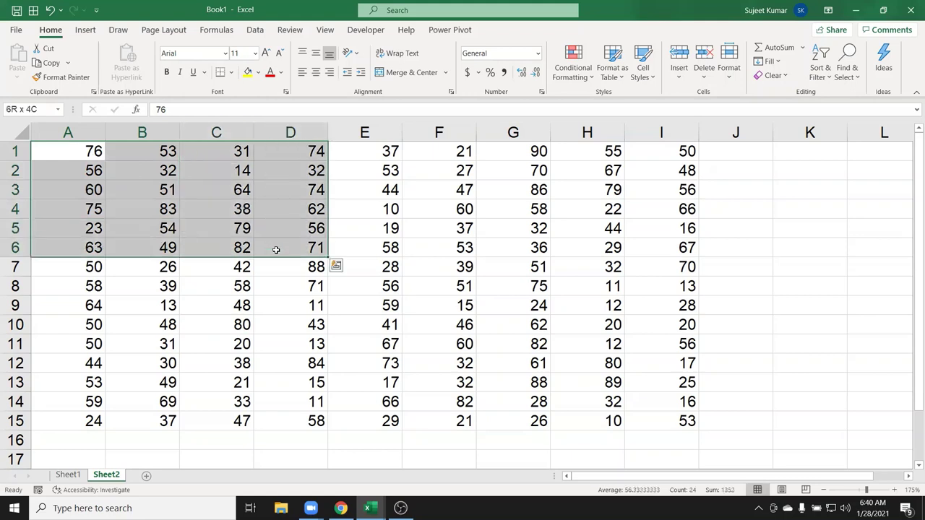
pyautogui.keyDown('shift'); pyautogui.click(397, 282); pyautogui.keyUp('shift')
pyautogui.keyDown('shift'); pyautogui.click(458, 323); pyautogui.keyUp('shift')
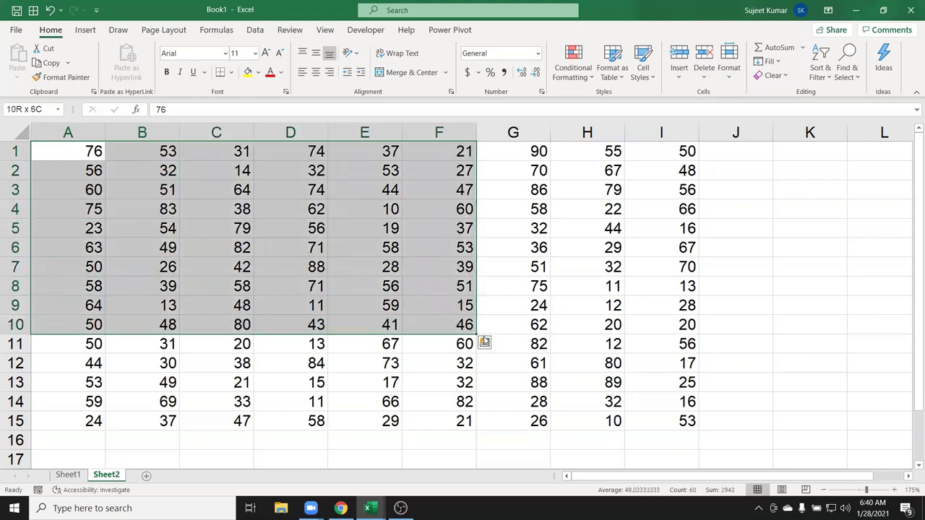
pyautogui.keyDown('shift'); pyautogui.click(525, 357); pyautogui.keyUp('shift')
pyautogui.keyDown('shift'); pyautogui.click(690, 417); pyautogui.keyUp('shift')
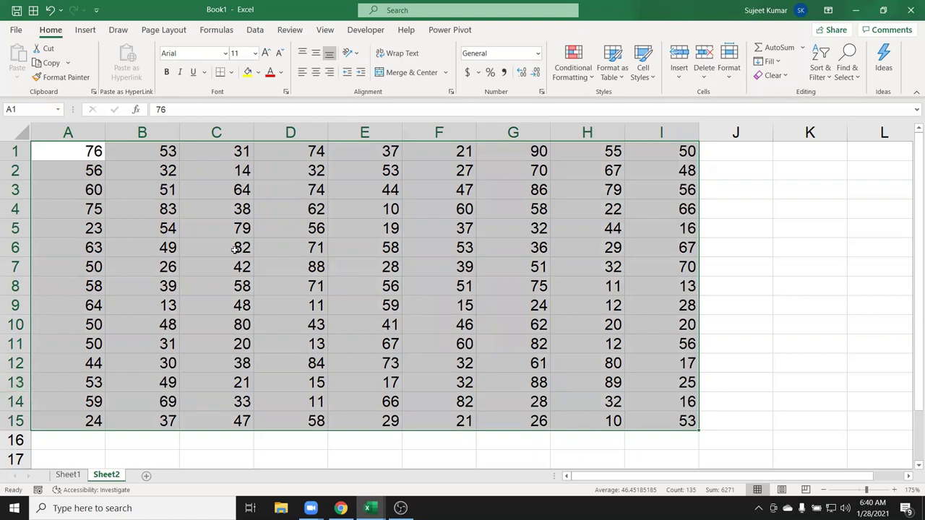
pyautogui.click(85, 155)
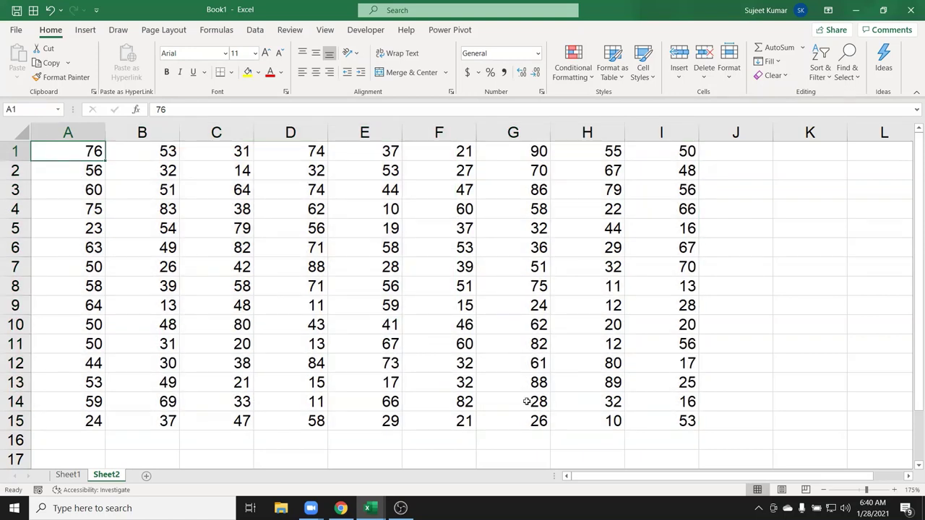
pyautogui.keyDown('shift'); pyautogui.click(650, 424); pyautogui.keyUp('shift')
pyautogui.click(71, 243)
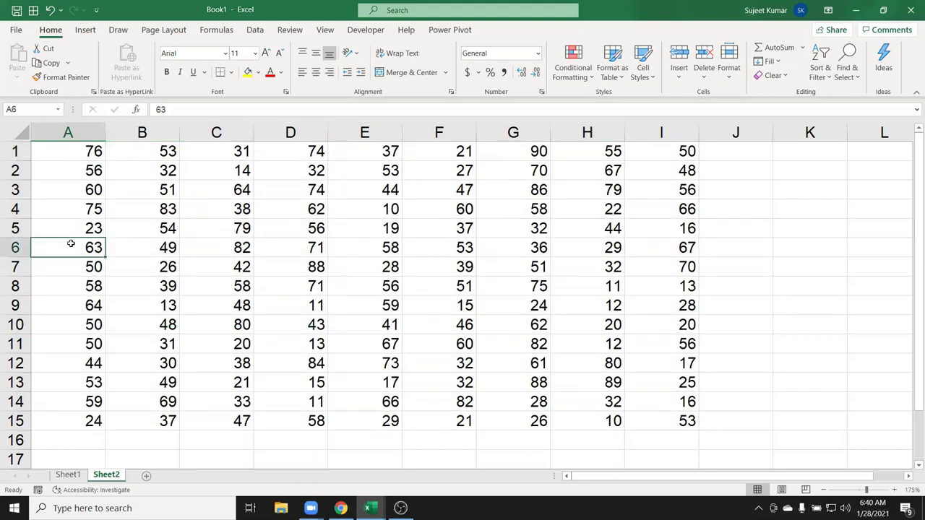
pyautogui.press('Up')
pyautogui.press('Up')
pyautogui.press('Up')
pyautogui.press('Up')
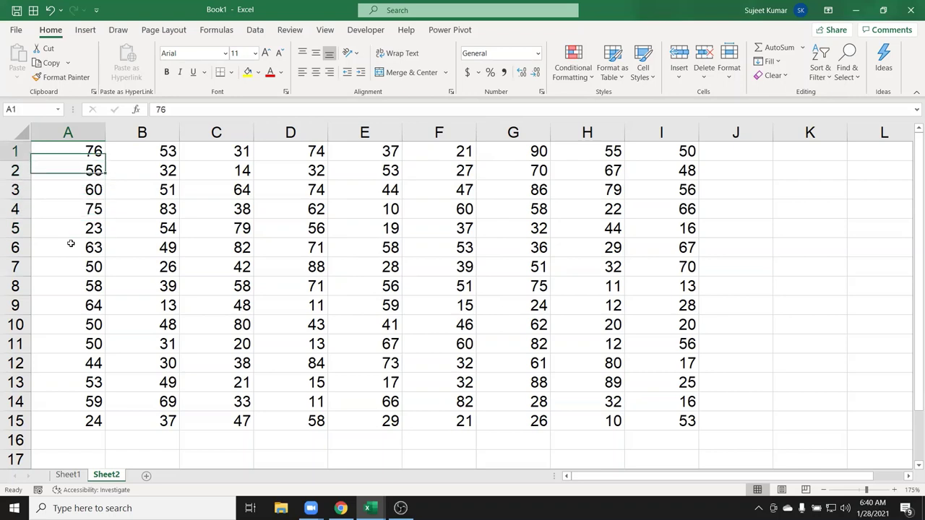
pyautogui.press('Right')
pyautogui.press('Right')
pyautogui.press('Right')
pyautogui.press('Down')
pyautogui.press('Down')
pyautogui.press('Left')
pyautogui.press('Left')
pyautogui.press('Up')
pyautogui.press('Up')
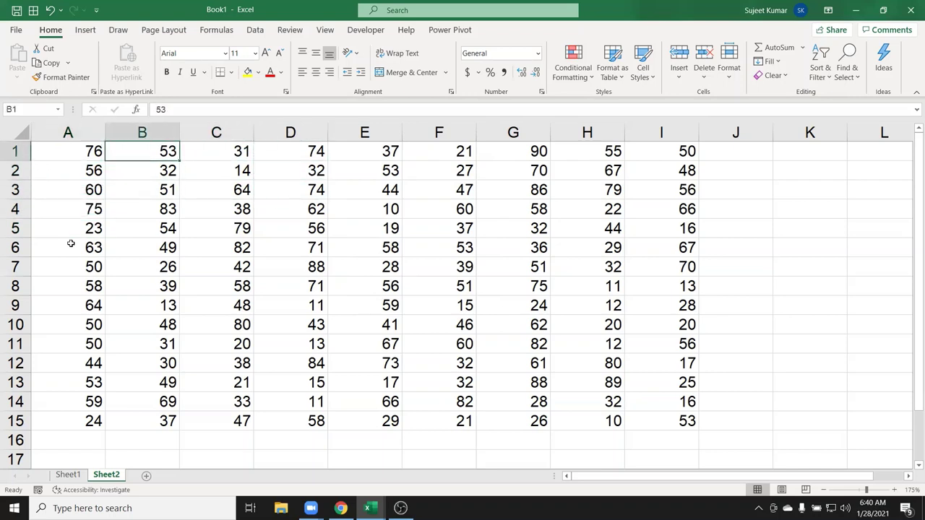
pyautogui.press('Right')
pyautogui.press('Left')
pyautogui.press('Left')
pyautogui.press('Down')
pyautogui.press('Down')
pyautogui.press('Right')
pyautogui.press('Right')
pyautogui.press('Right')
pyautogui.press('Up')
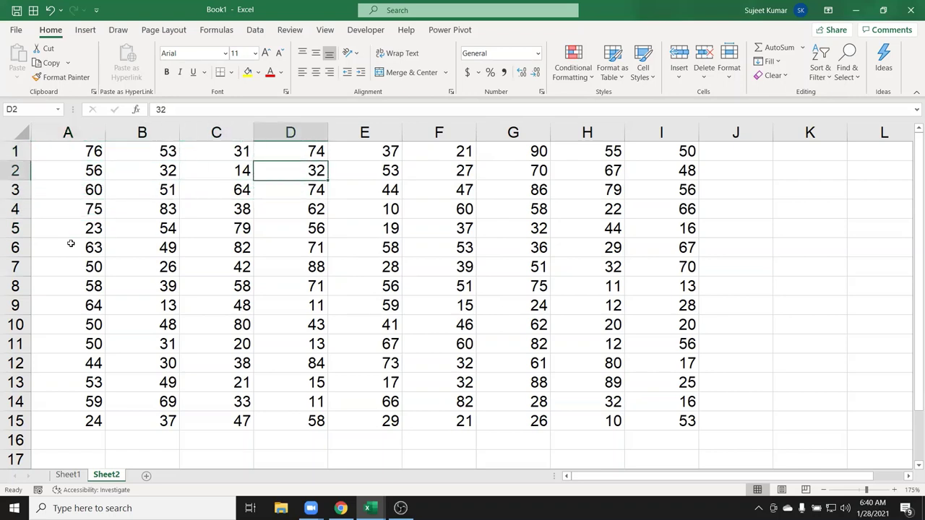
pyautogui.press('Up')
pyautogui.press('Left')
pyautogui.press('Left')
pyautogui.press('Left')
pyautogui.press('Down')
pyautogui.press('Down')
pyautogui.press('Right')
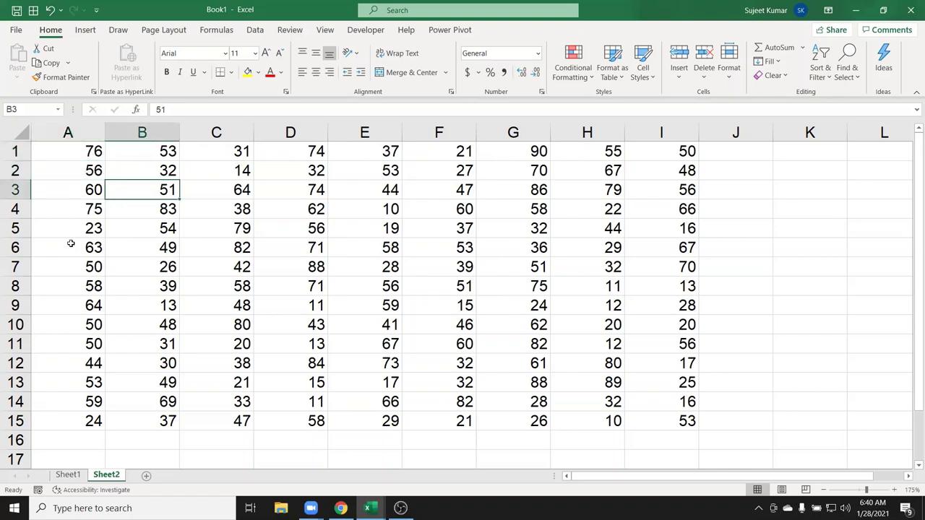
pyautogui.press('Up')
pyautogui.press('Up')
pyautogui.press('Left')
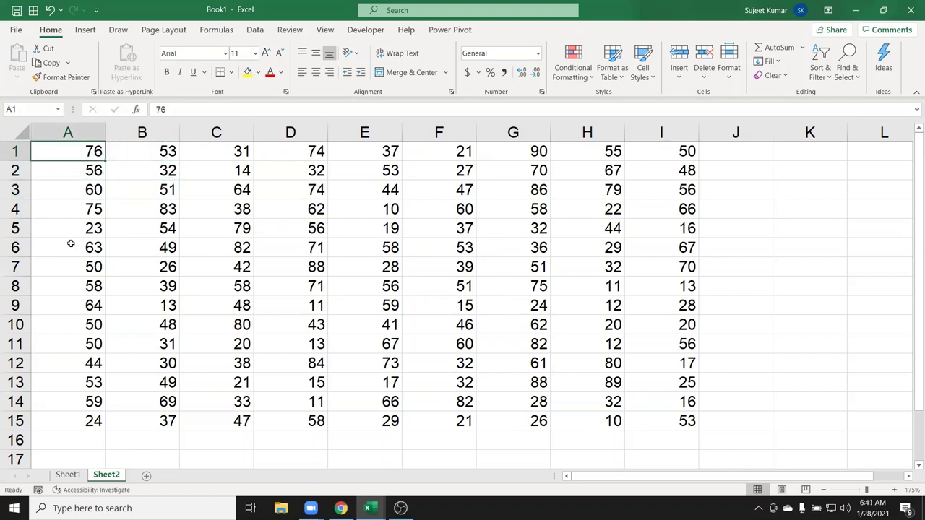
pyautogui.press('Right')
pyautogui.press('Left')
pyautogui.press('Right')
pyautogui.press('Right')
pyautogui.press('Right')
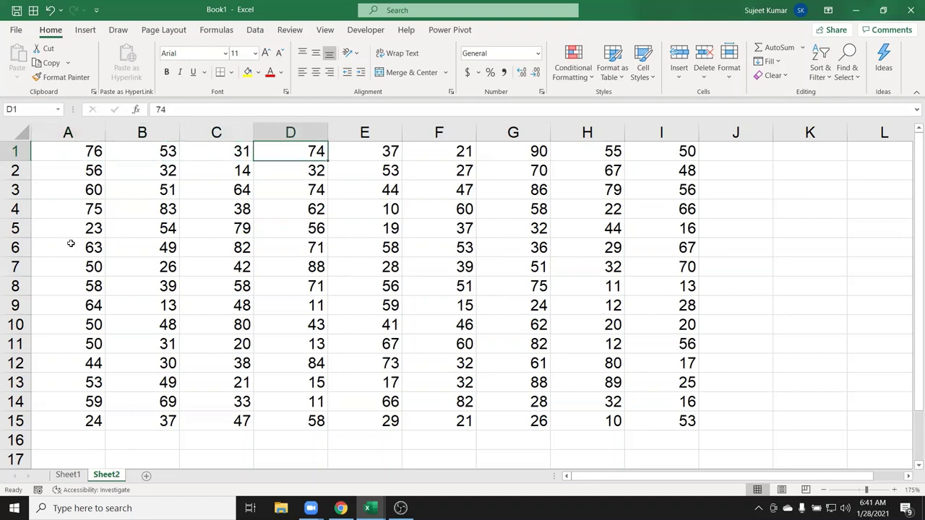
pyautogui.press('Return')
pyautogui.press('Return')
pyautogui.press('Return')
pyautogui.press('Return')
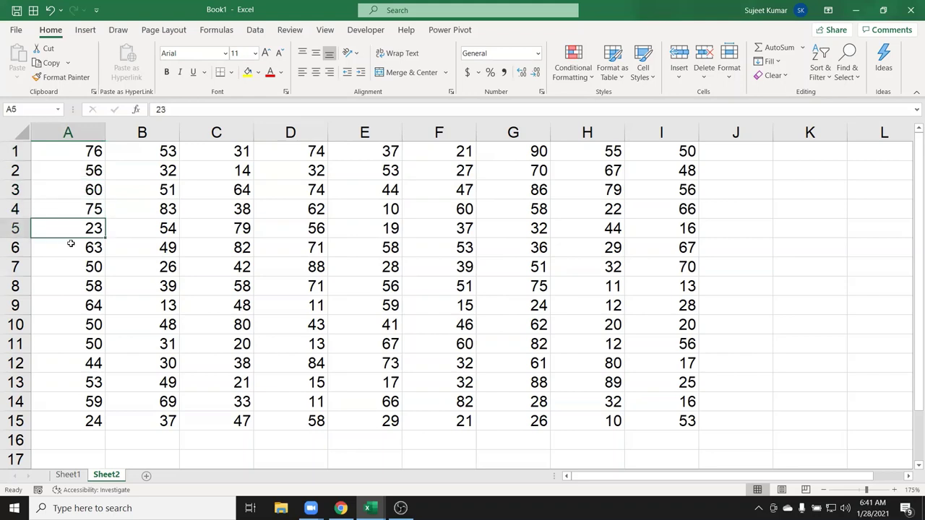
pyautogui.press('Return')
pyautogui.press('Return')
pyautogui.press('Return')
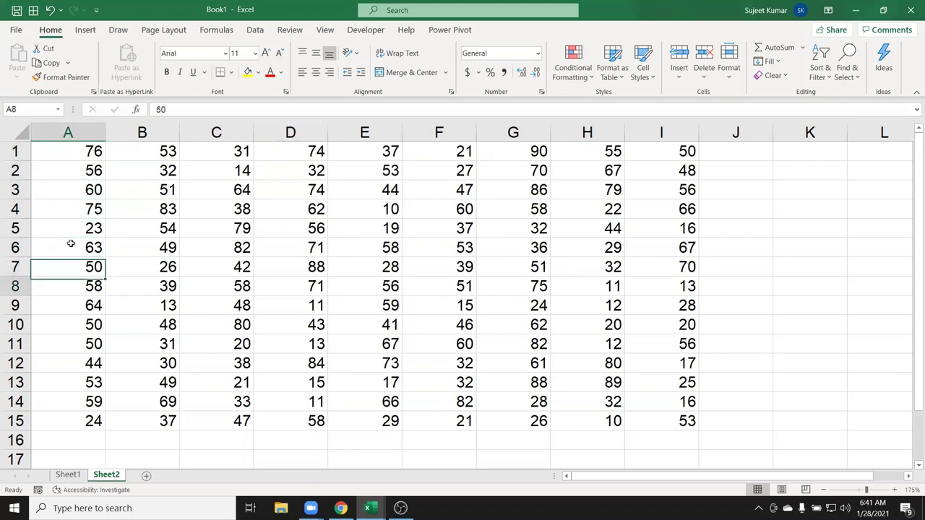
pyautogui.press('Return')
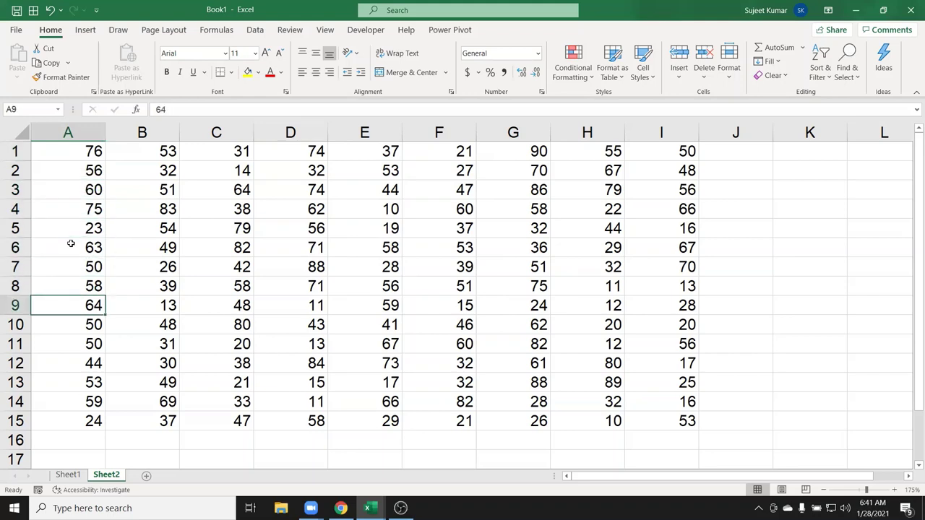
pyautogui.press('Up')
pyautogui.press('Up')
pyautogui.press('Up')
pyautogui.press('Up')
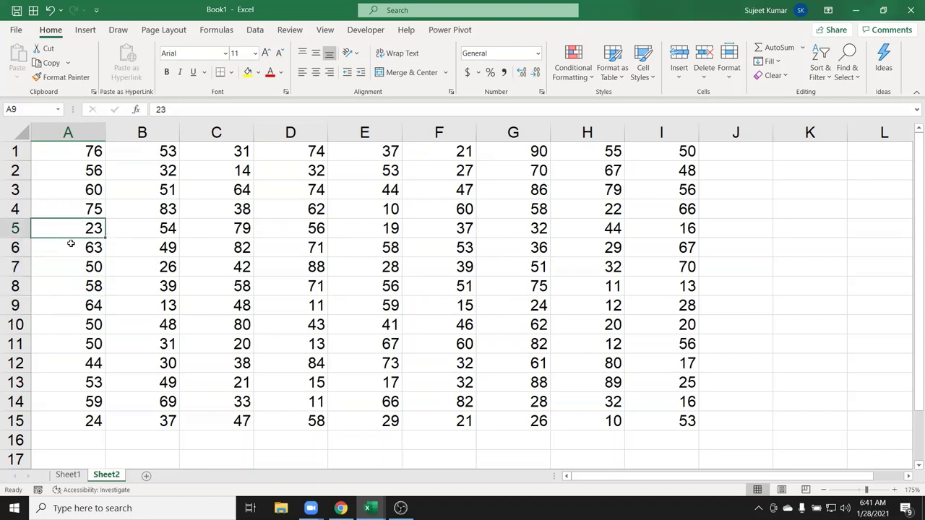
pyautogui.press('Up')
pyautogui.press('Down')
pyautogui.press('Down')
pyautogui.press('Down')
pyautogui.press('Down')
pyautogui.press('Up')
pyautogui.press('Up')
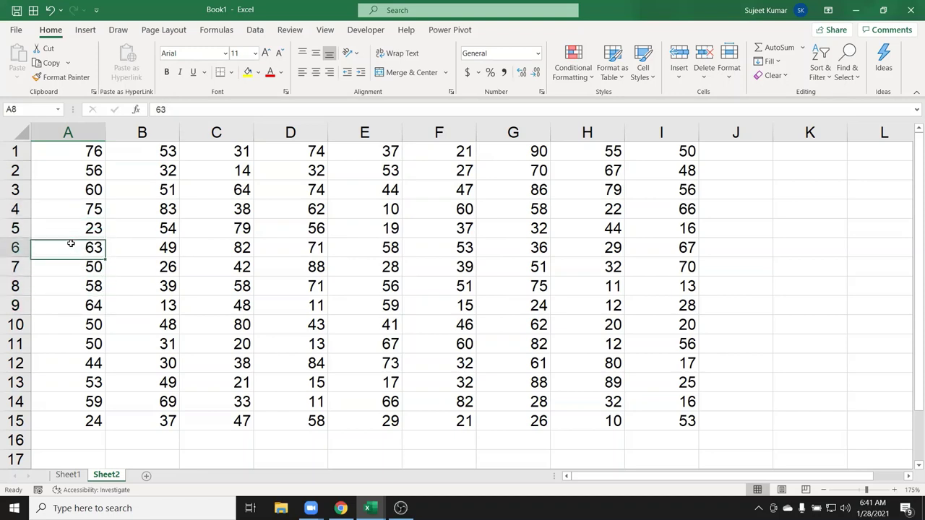
pyautogui.press('Up')
pyautogui.press('Up')
pyautogui.press('Down')
pyautogui.press('Down')
pyautogui.press('Down')
pyautogui.press('Down')
pyautogui.press('Up')
pyautogui.press('Up')
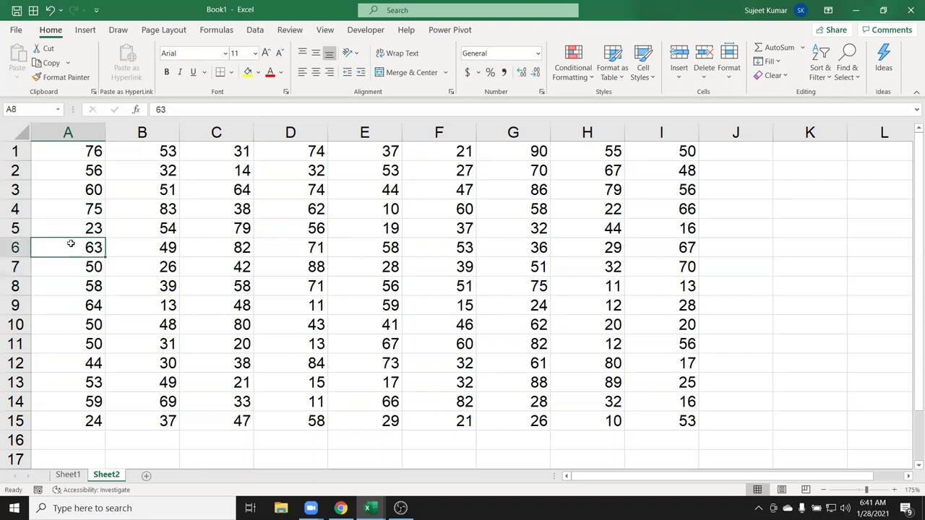
pyautogui.press('Up')
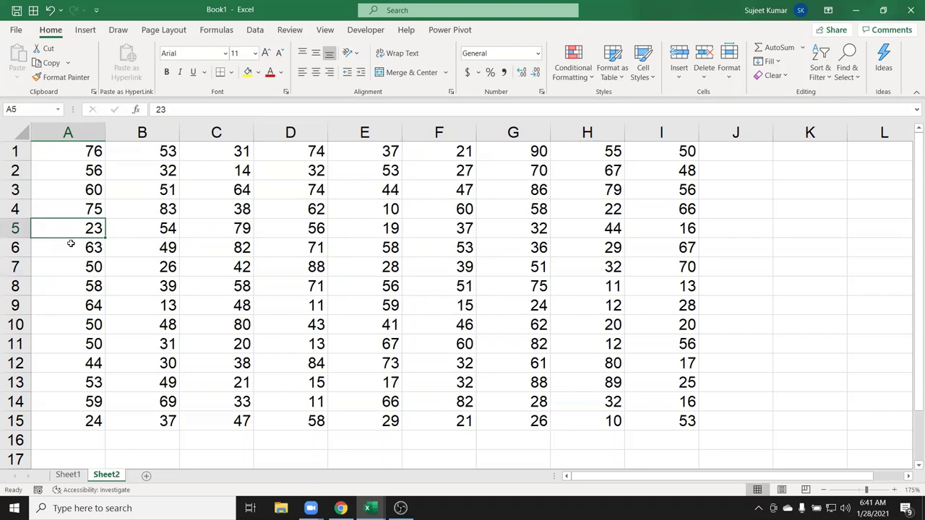
pyautogui.press('Right')
pyautogui.press('Right')
pyautogui.press('Right')
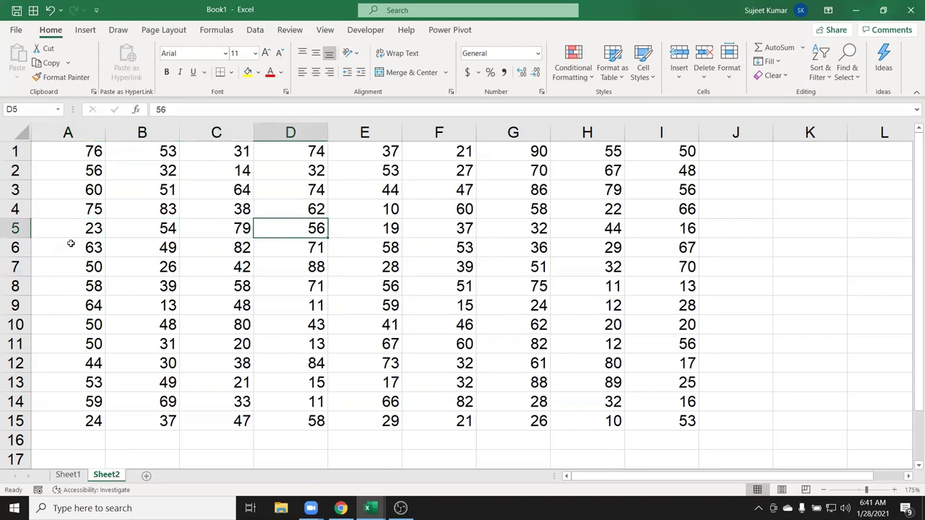
pyautogui.press('Left')
pyautogui.press('Left')
pyautogui.press('Left')
pyautogui.press('Right')
pyautogui.press('Right')
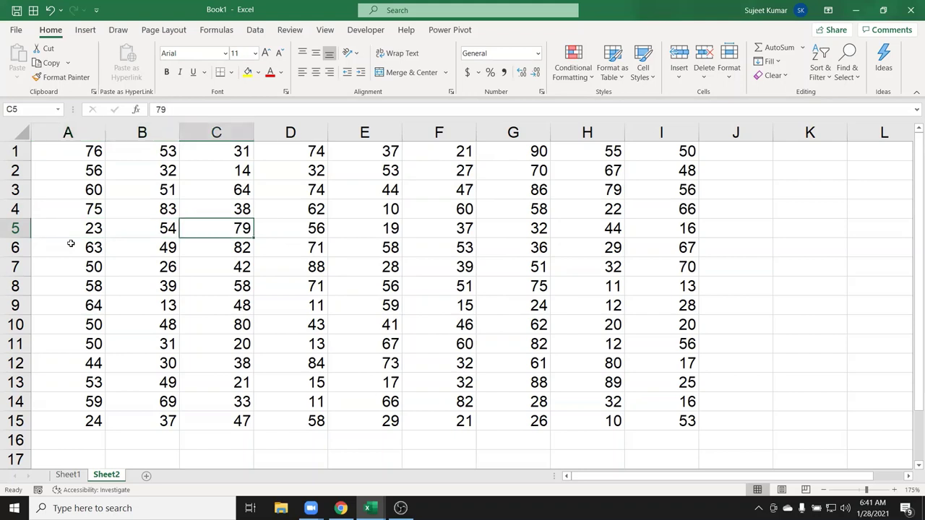
pyautogui.press('Right')
pyautogui.press('Left')
pyautogui.press('Left')
pyautogui.press('Left')
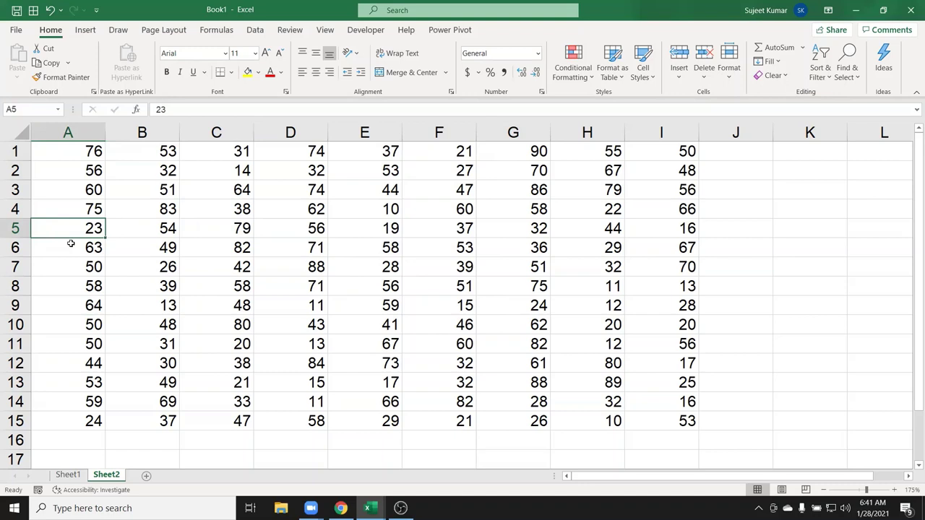
pyautogui.press('Up')
pyautogui.press('Up')
pyautogui.press('Up')
pyautogui.press('Up')
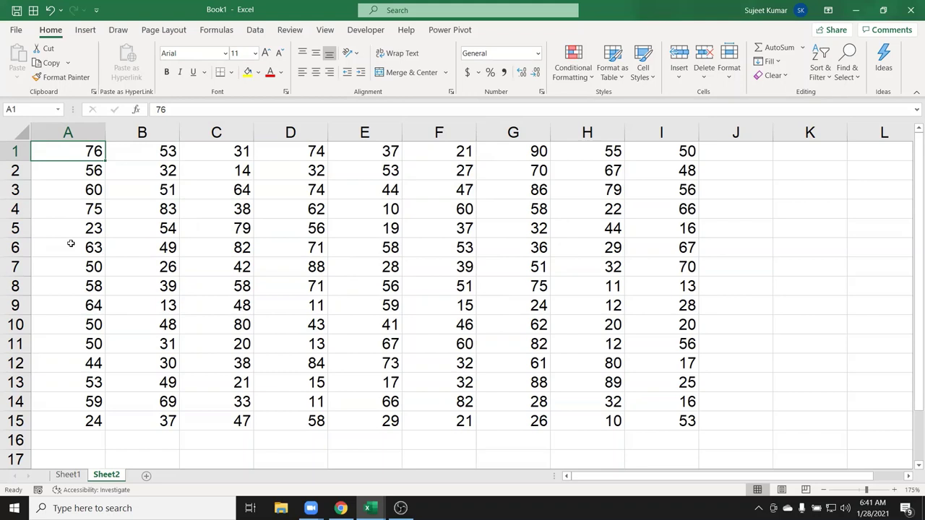
pyautogui.hotkey('shift', 'Right')
pyautogui.hotkey('shift', 'Right')
pyautogui.hotkey('shift', 'Right')
pyautogui.hotkey('shift', 'Right')
pyautogui.hotkey('shift', 'Right')
pyautogui.hotkey('shift', 'Right')
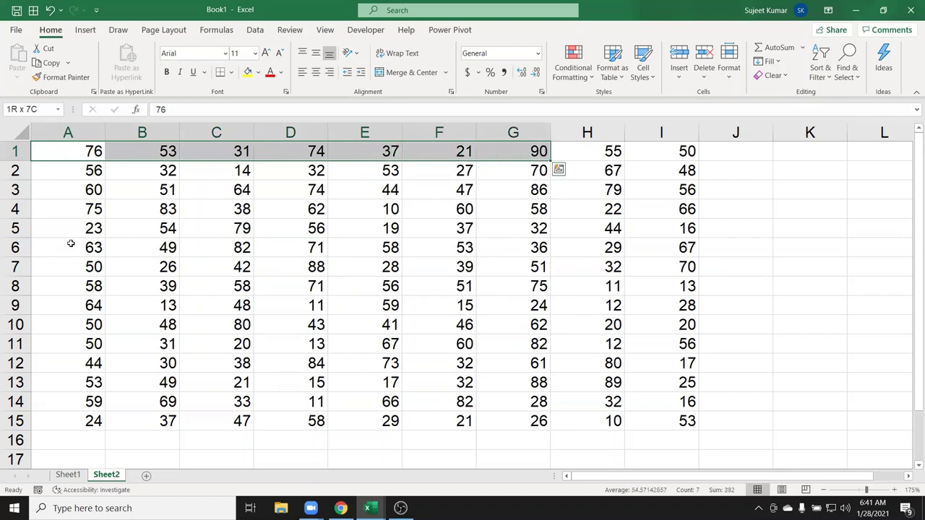
pyautogui.hotkey('shift', 'Right')
pyautogui.hotkey('shift', 'Right')
pyautogui.hotkey('shift', 'Down')
pyautogui.hotkey('shift', 'Down')
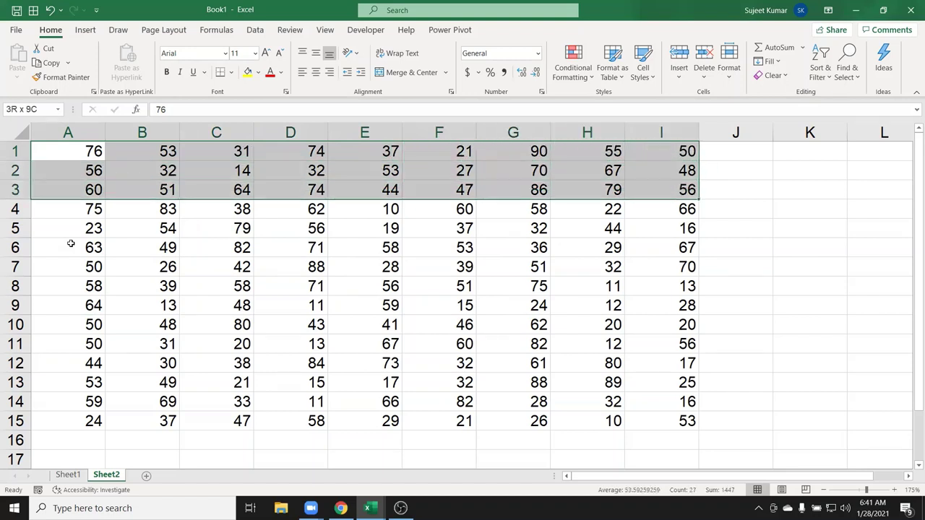
pyautogui.hotkey('shift', 'Down')
pyautogui.hotkey('shift', 'Down')
pyautogui.hotkey('shift', 'Down')
pyautogui.hotkey('shift', 'Down')
pyautogui.hotkey('shift', 'Down')
pyautogui.hotkey('shift', 'Down')
pyautogui.hotkey('shift', 'Down')
pyautogui.hotkey('shift', 'Left')
pyautogui.hotkey('shift', 'Left')
pyautogui.hotkey('shift', 'Left')
pyautogui.hotkey('shift', 'Up')
pyautogui.hotkey('shift', 'Up')
pyautogui.hotkey('shift', 'Up')
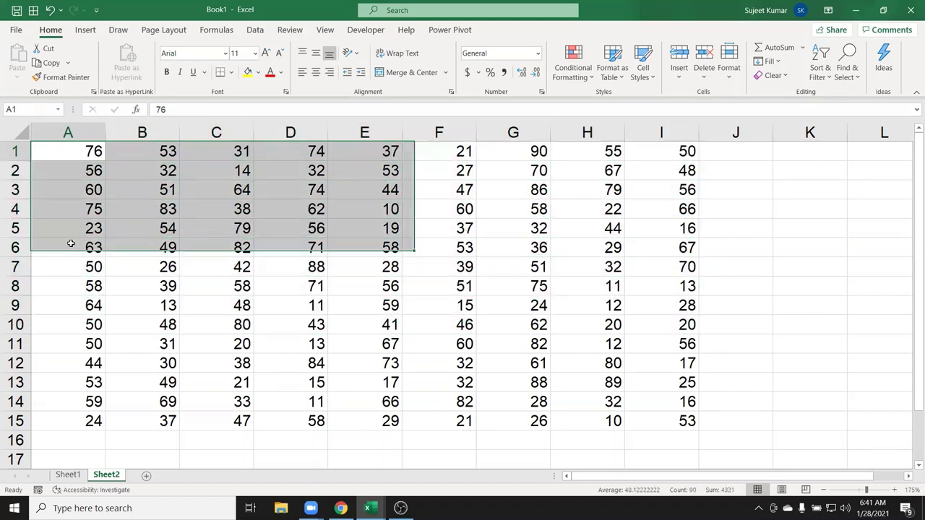
pyautogui.hotkey('shift', 'Left')
pyautogui.hotkey('shift', 'Left')
pyautogui.hotkey('shift', 'Left')
pyautogui.hotkey('shift', 'Up')
pyautogui.hotkey('shift', 'Up')
pyautogui.hotkey('shift', 'Up')
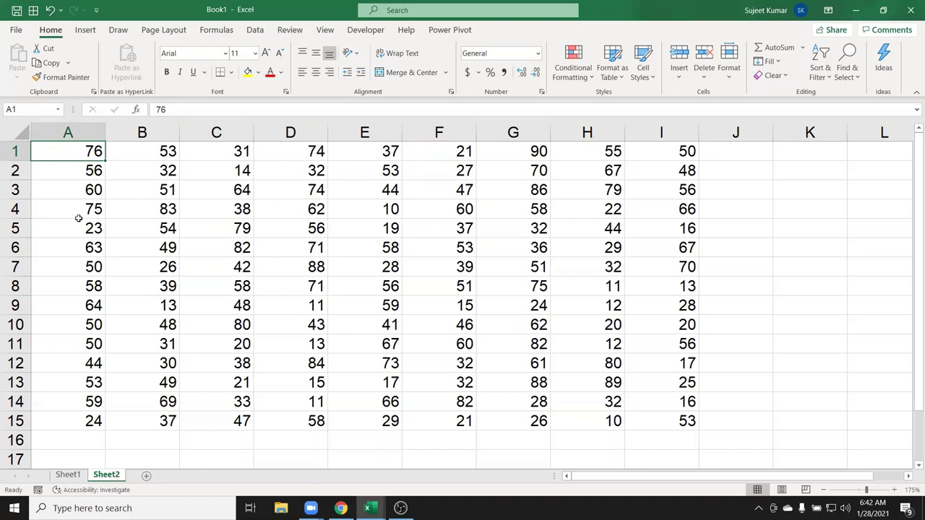
pyautogui.hotkey('ctrl', 'Down')
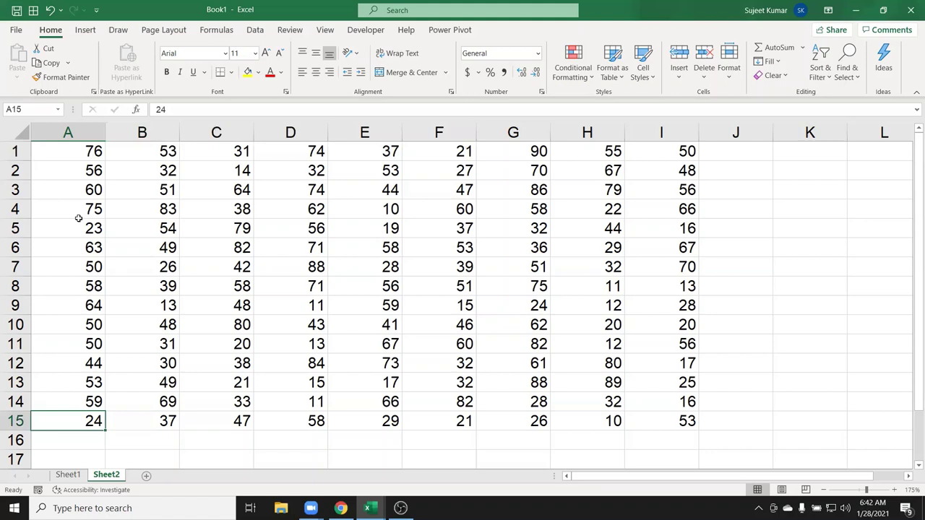
pyautogui.press('Up')
pyautogui.hotkey('ctrl', 'Up')
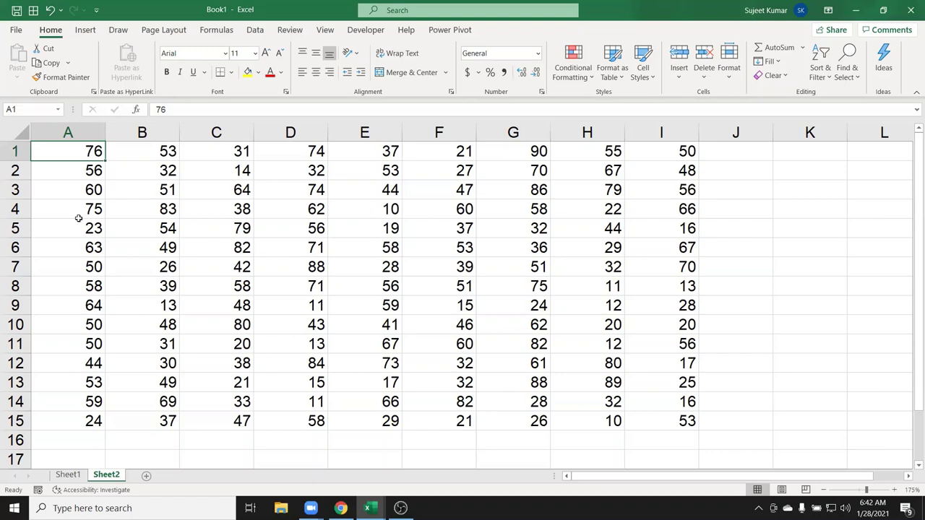
pyautogui.hotkey('ctrl', 'Down')
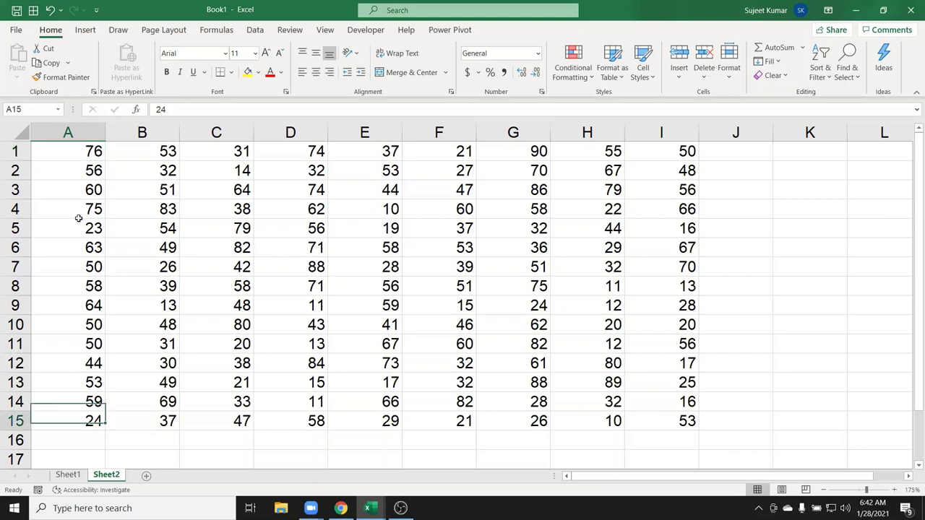
pyautogui.hotkey('ctrl', 'Right')
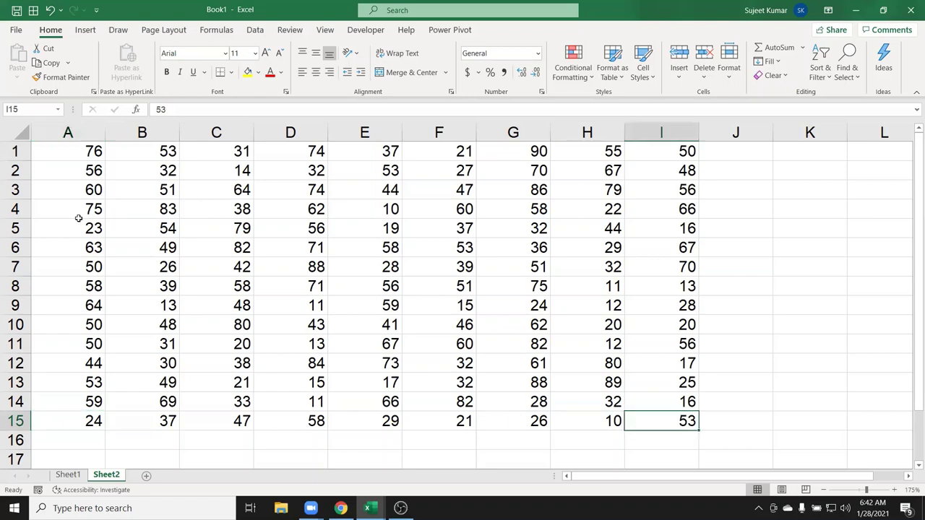
pyautogui.hotkey('ctrl', 'Up')
pyautogui.hotkey('ctrl', 'Left')
pyautogui.hotkey('ctrl', 'Down')
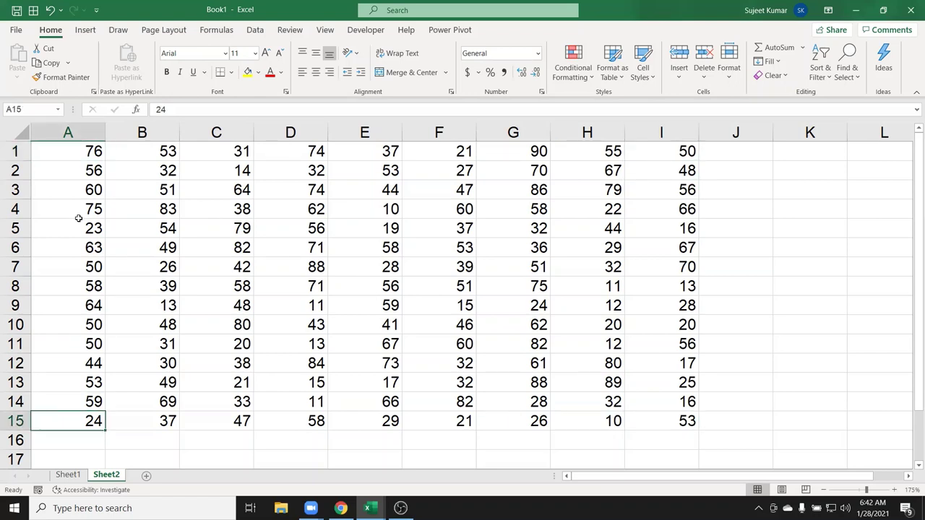
pyautogui.hotkey('ctrl', 'Right')
pyautogui.hotkey('ctrl', 'Up')
pyautogui.hotkey('ctrl', 'Left')
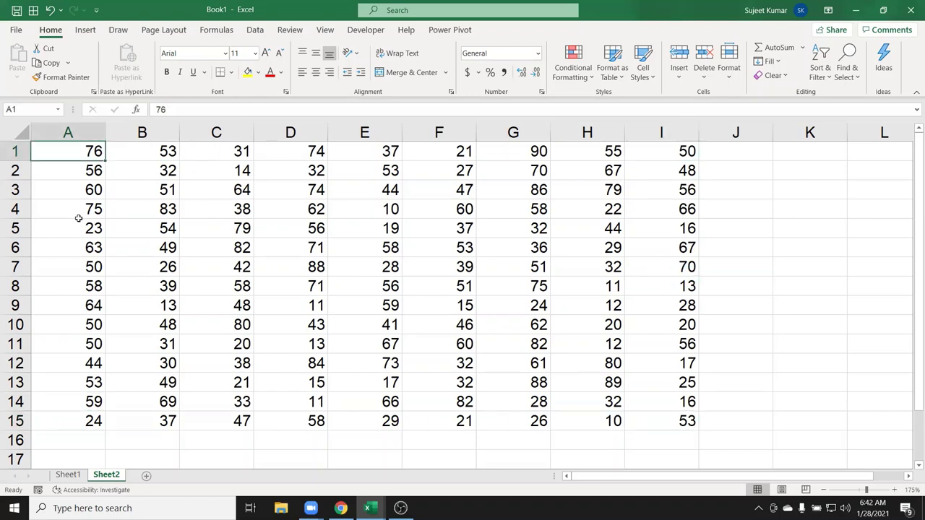
pyautogui.hotkey('ctrl', 'Down')
pyautogui.hotkey('ctrl', 'Up')
pyautogui.press('Down')
pyautogui.press('Down')
pyautogui.press('Down')
pyautogui.press('Down')
pyautogui.press('Down')
pyautogui.press('Down')
pyautogui.press('Down')
pyautogui.press('Up')
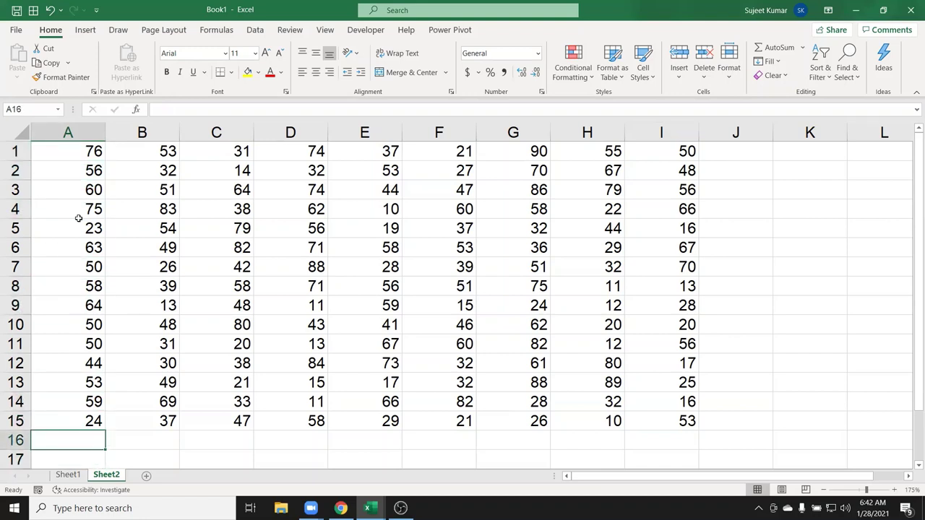
pyautogui.press('Up')
pyautogui.press('Up')
pyautogui.press('Up')
pyautogui.press('Up')
pyautogui.press('Up')
pyautogui.press('Up')
pyautogui.press('Down')
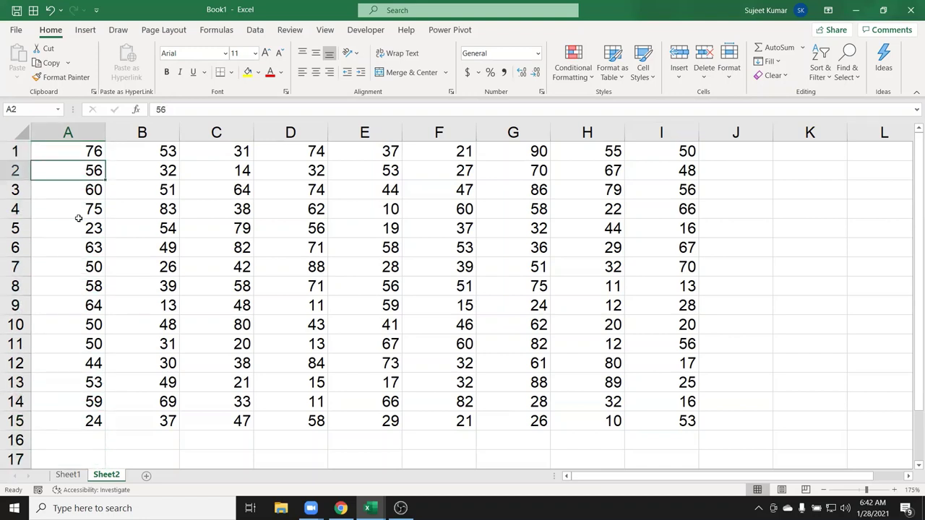
pyautogui.press('Down')
pyautogui.press('Down')
pyautogui.press('Down')
pyautogui.press('Down')
pyautogui.press('Down')
pyautogui.press('Down')
pyautogui.press('Down')
pyautogui.press('Down')
pyautogui.press('Down')
pyautogui.press('Down')
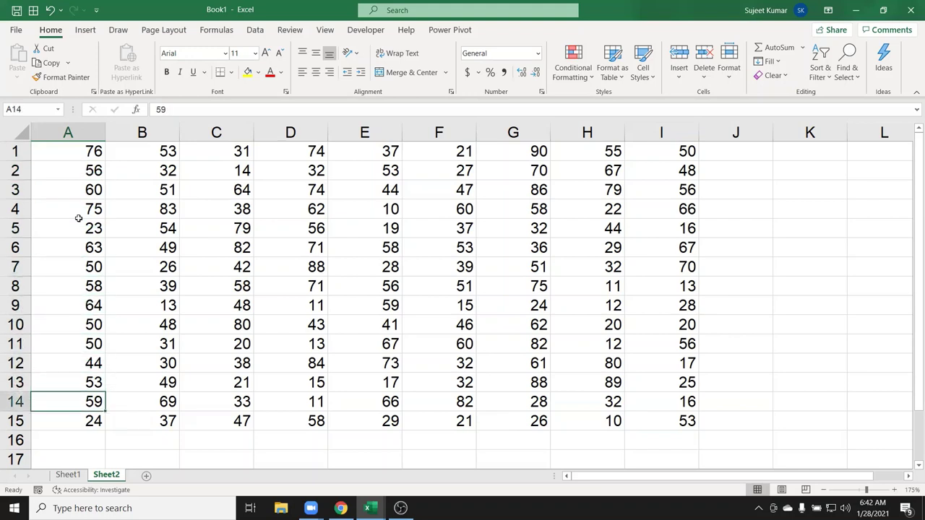
pyautogui.press('Down')
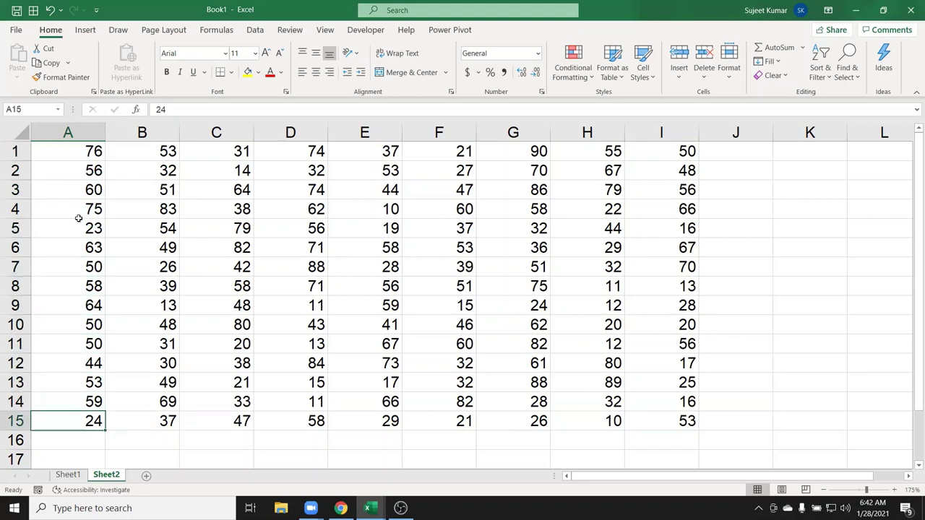
pyautogui.press('Up')
pyautogui.press('Up')
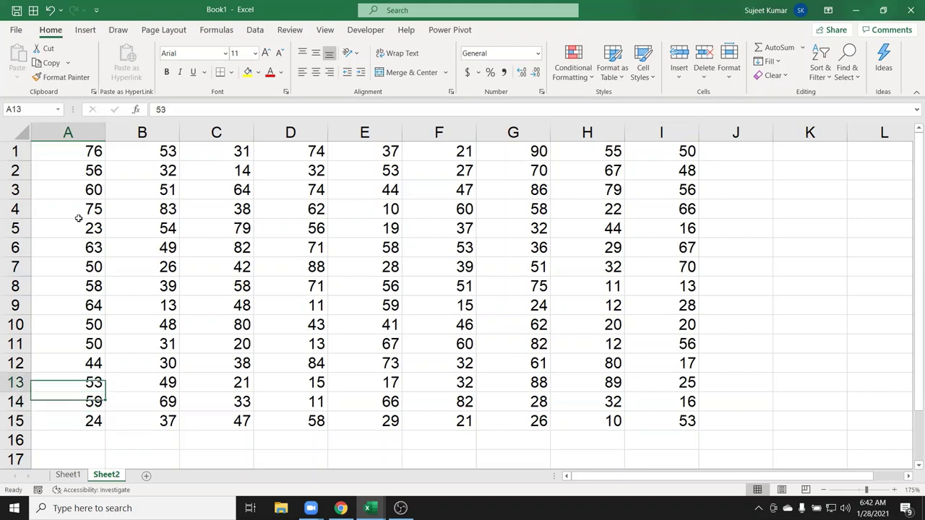
pyautogui.press('Up')
pyautogui.press('Up')
pyautogui.press('Up')
# Step: Clear the 63 from A6, check the emptied cell, then undo to restore it
pyautogui.press('Up')
pyautogui.press('Delete')
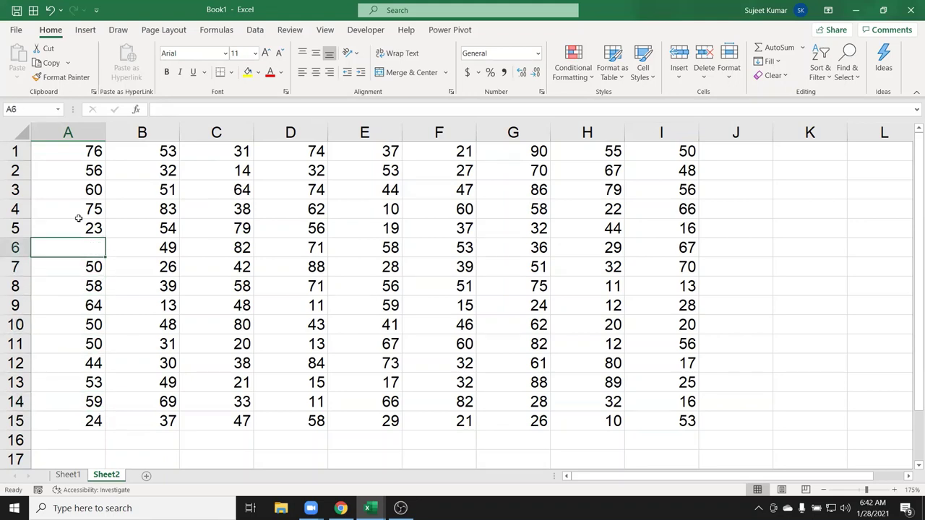
pyautogui.press('Up')
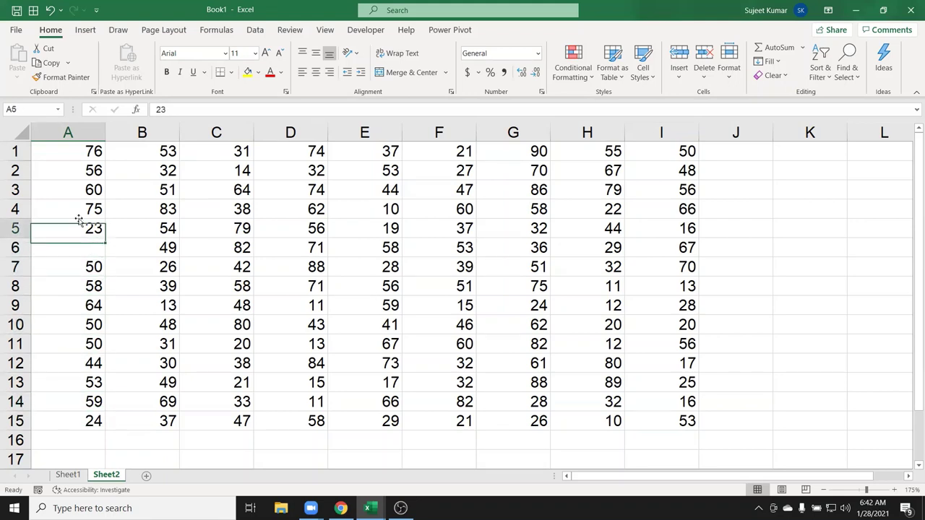
pyautogui.press('Up')
pyautogui.press('Up')
pyautogui.press('Up')
pyautogui.press('Up')
pyautogui.click(80, 221)
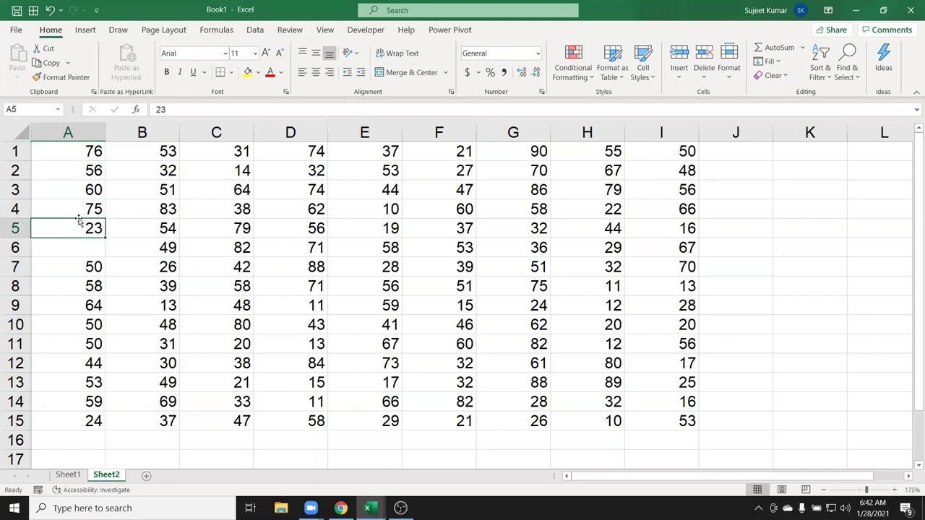
pyautogui.press('Down')
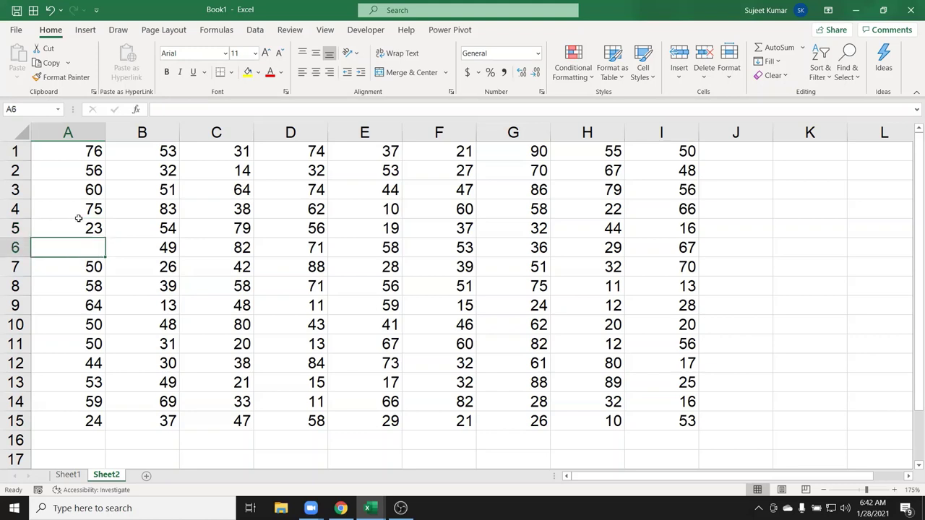
pyautogui.press('Up')
pyautogui.press('Down')
pyautogui.press('Up')
pyautogui.press('Down')
pyautogui.hotkey('ctrl', 'z')
# Step: Clear the values 75, 50 and 50 from cells A4, A7 and A11
pyautogui.hotkey('ctrl', 'Up')
pyautogui.hotkey('ctrl', 'Down')
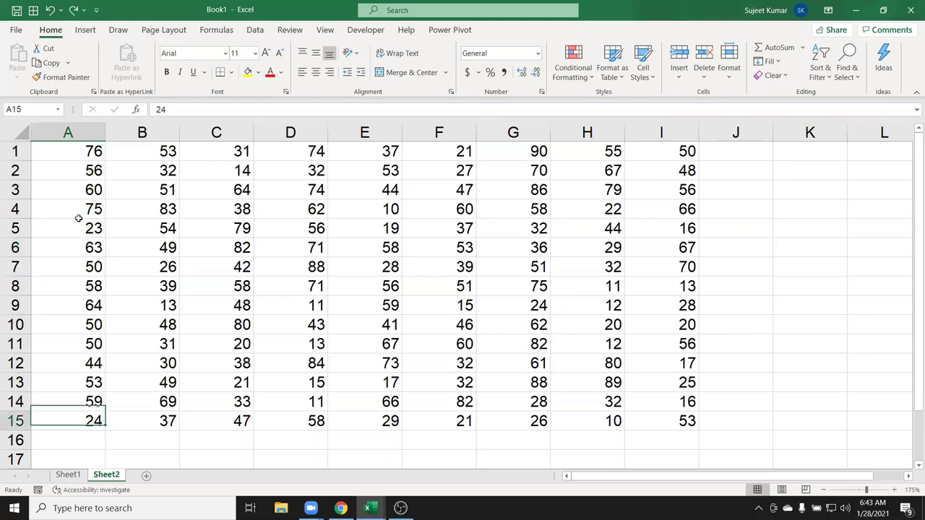
pyautogui.hotkey('ctrl', 'Up')
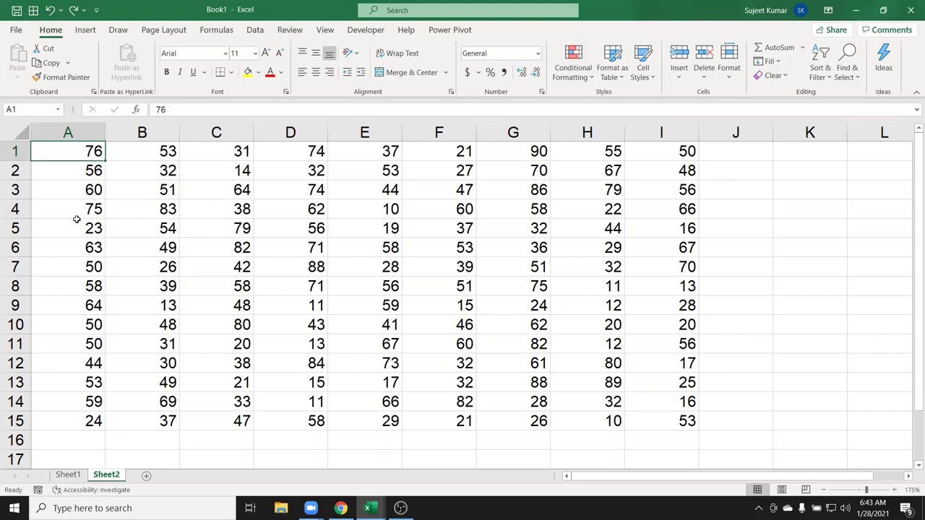
pyautogui.press('Down')
pyautogui.press('Down')
pyautogui.press('Down')
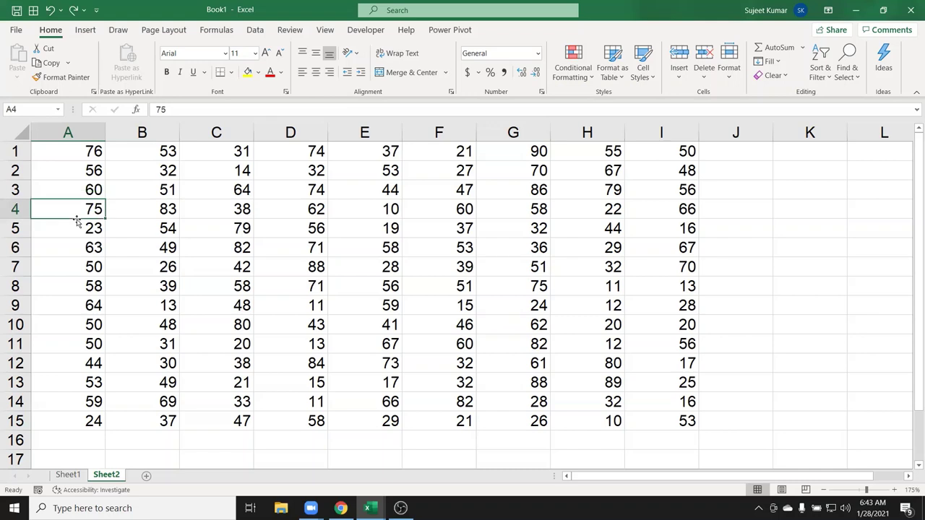
pyautogui.press('Delete')
pyautogui.press('Down')
pyautogui.press('Down')
pyautogui.press('Down')
pyautogui.press('Delete')
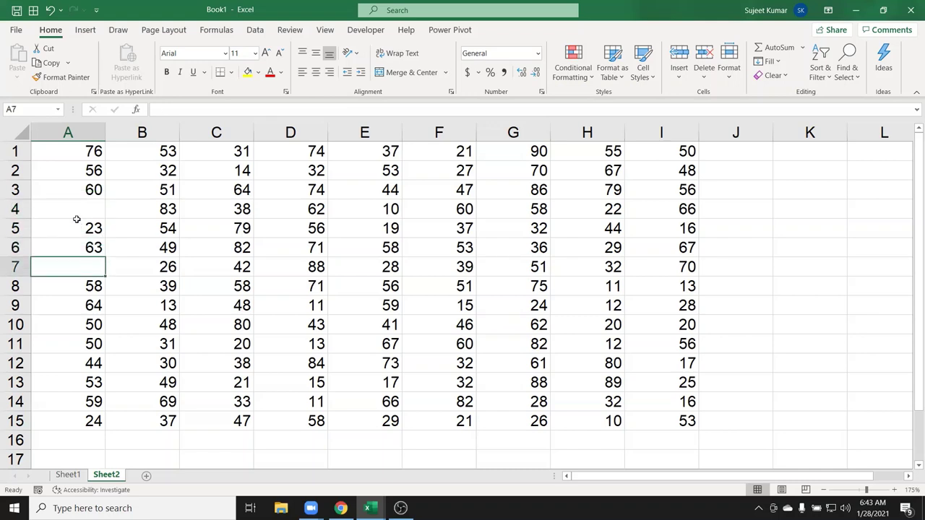
pyautogui.press('Down')
pyautogui.press('Down')
pyautogui.press('Down')
pyautogui.press('Down')
pyautogui.press('Delete')
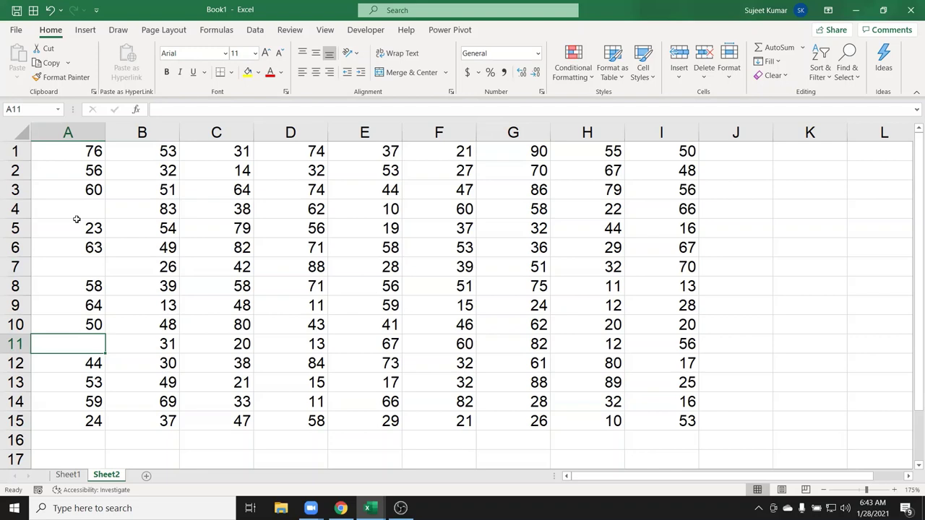
pyautogui.press('Right')
pyautogui.hotkey('ctrl', 'Up')
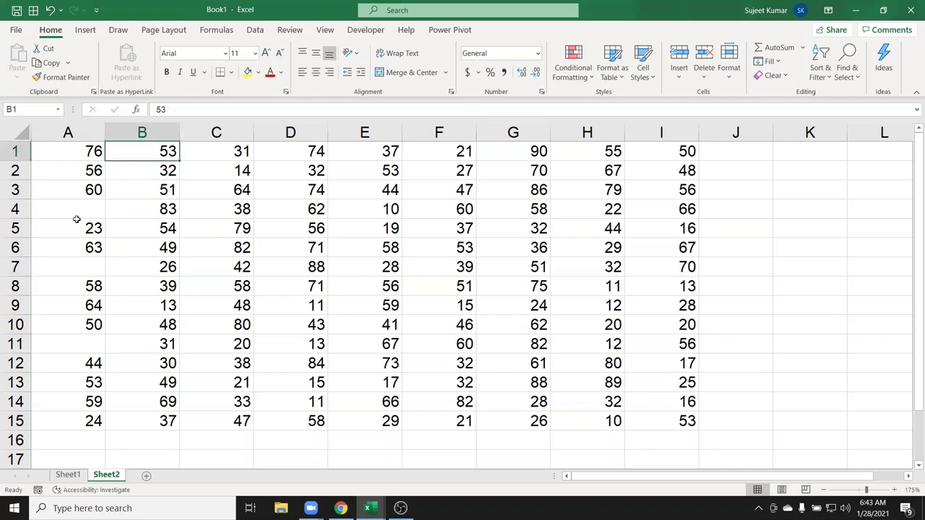
pyautogui.press('Left')
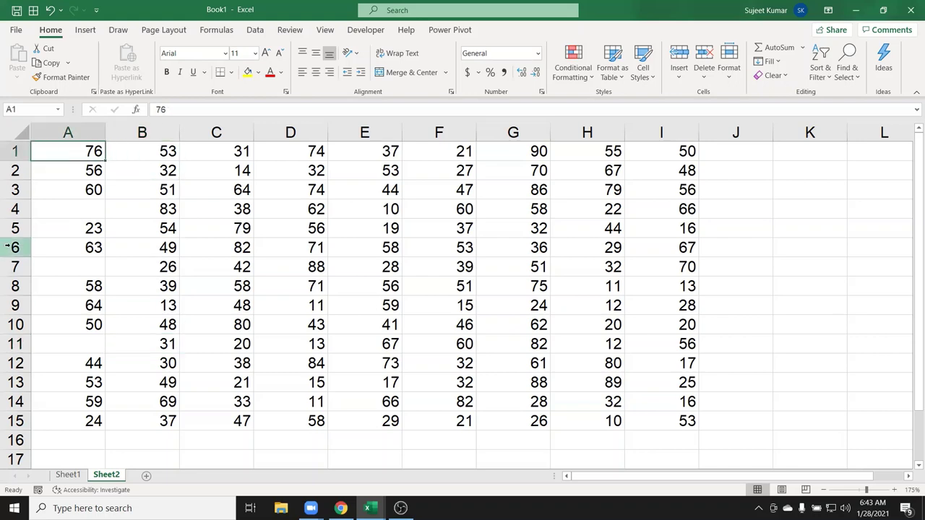
pyautogui.click(19, 109)
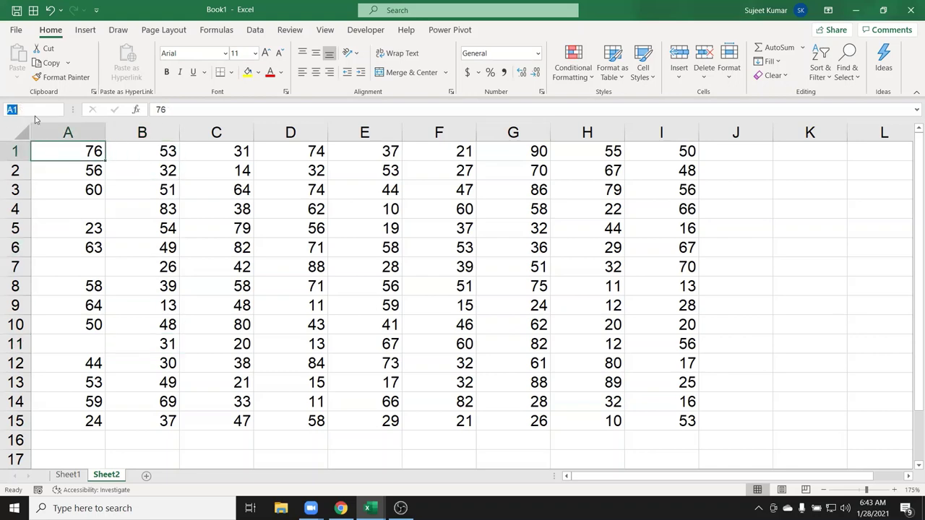
pyautogui.write('a60')
pyautogui.write('000')
pyautogui.press('Escape')
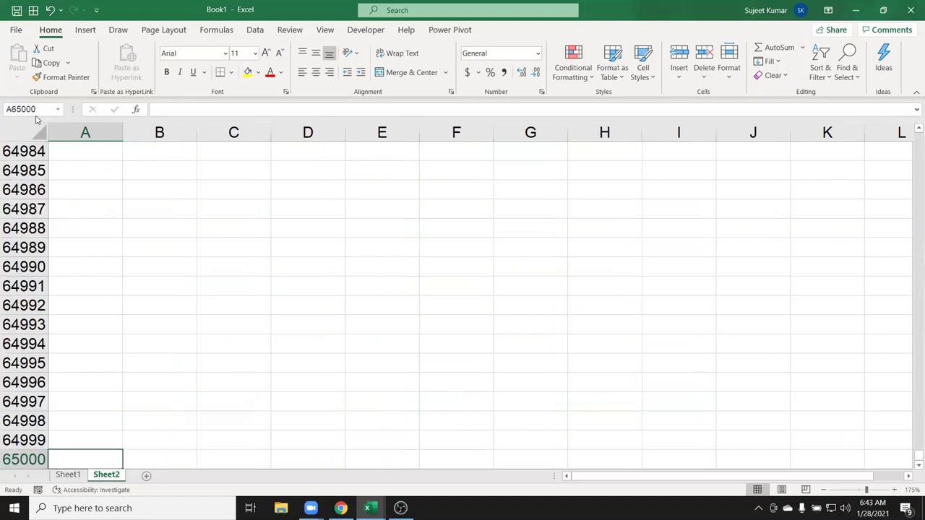
pyautogui.press('Down')
pyautogui.press('Up')
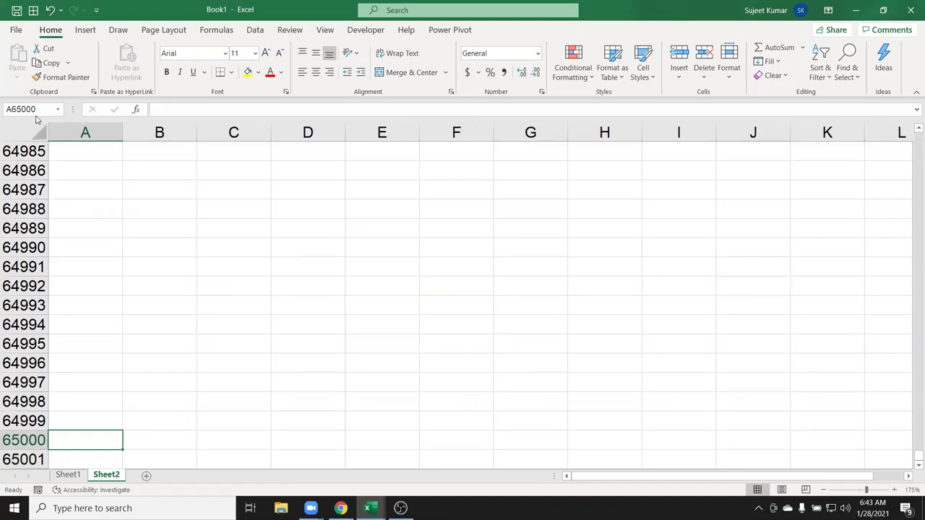
pyautogui.hotkey('ctrl', 'Up')
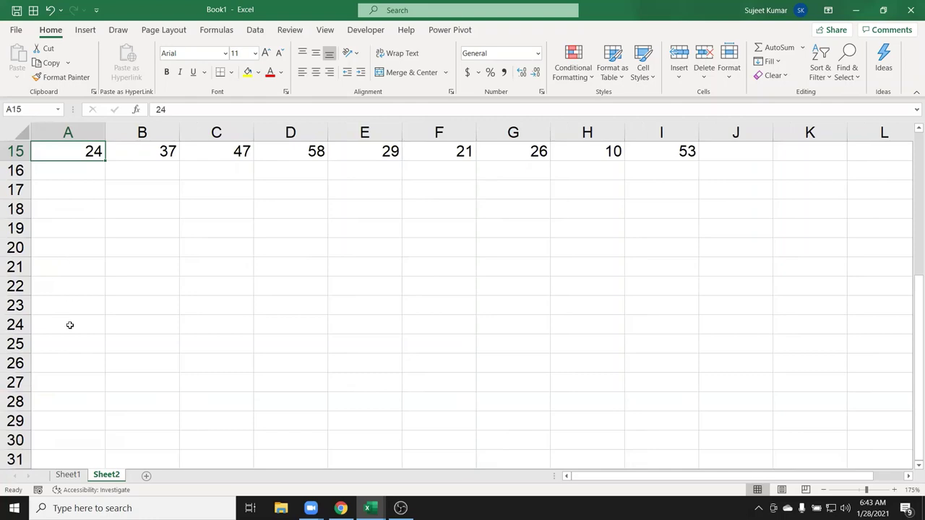
pyautogui.scroll(5, 68, 325)
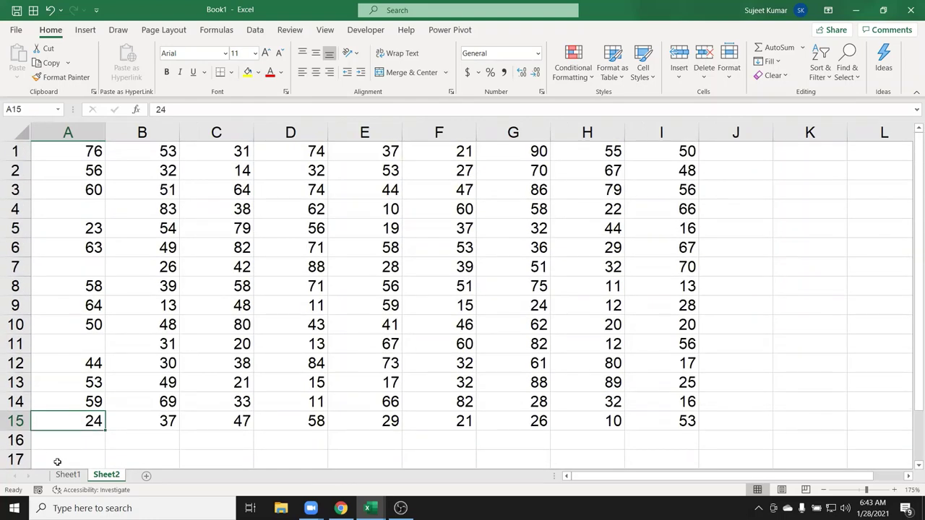
# Step: Enter 65 in A11 and 85 in both A7 and A4
pyautogui.click(93, 343)
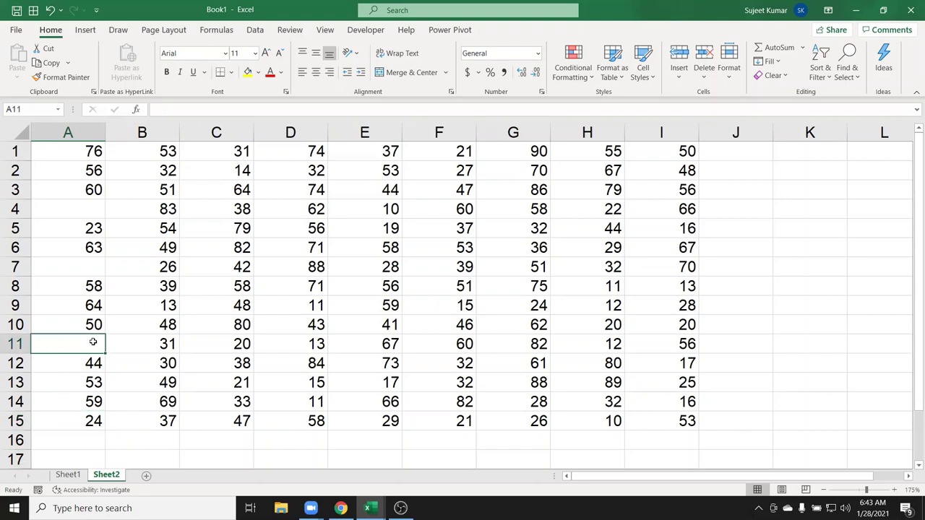
pyautogui.write('65')
pyautogui.click(87, 261)
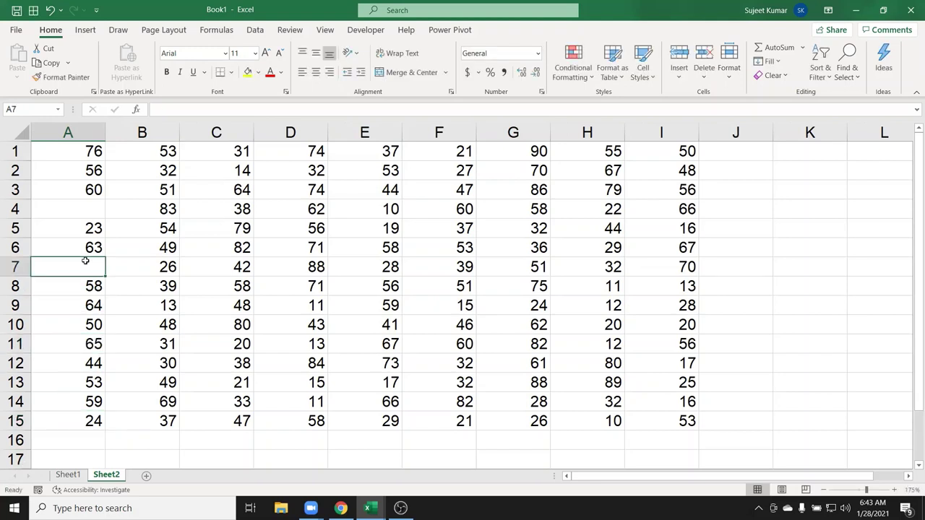
pyautogui.write('85')
pyautogui.click(108, 195)
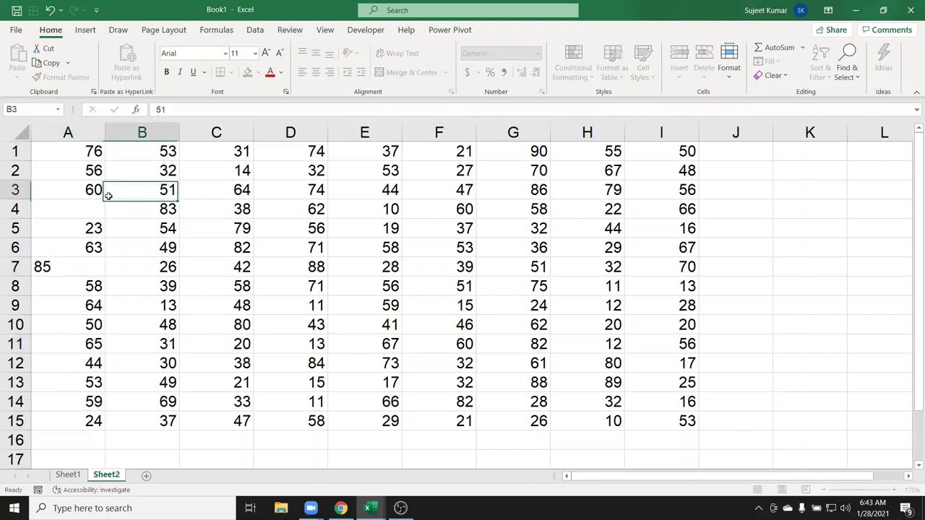
pyautogui.click(100, 197)
pyautogui.click(99, 201)
pyautogui.write('8')
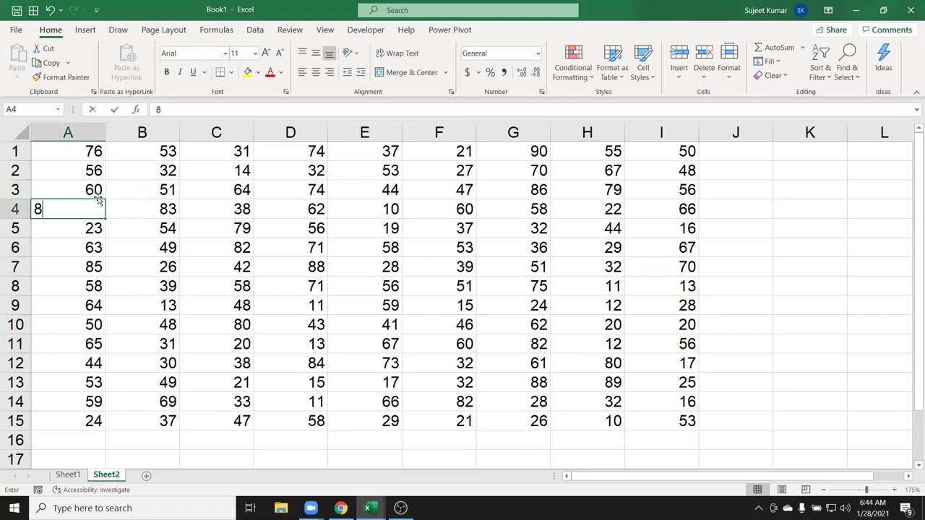
pyautogui.write('5')
pyautogui.press('Return')
# Step: Select the whole A1:I15 table and bring up Quick Analysis with Ctrl+Q
pyautogui.click(86, 153)
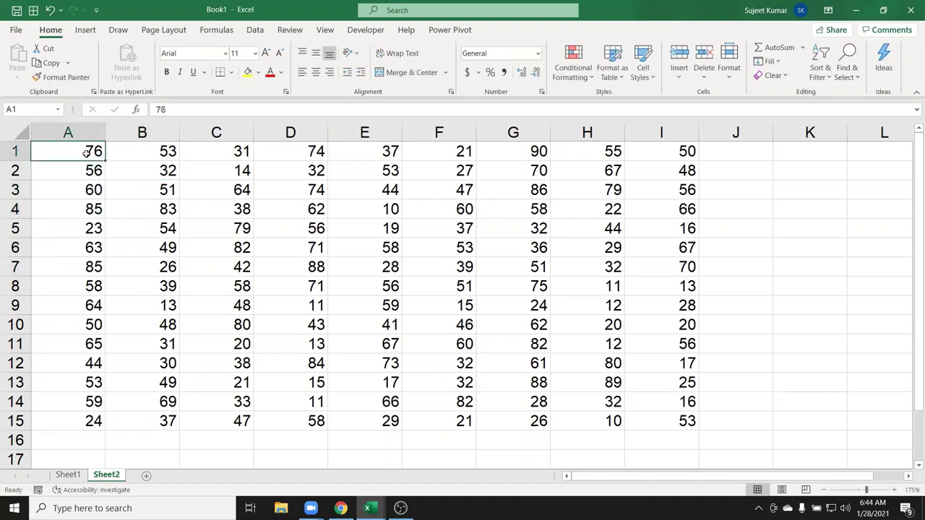
pyautogui.hotkey('ctrl', 'shift', 'Right')
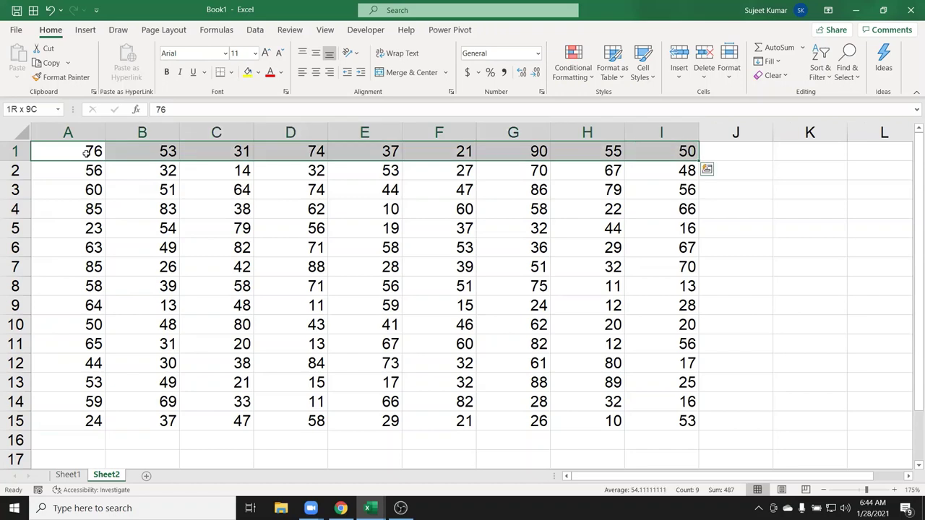
pyautogui.hotkey('ctrl', 'shift', 'Down')
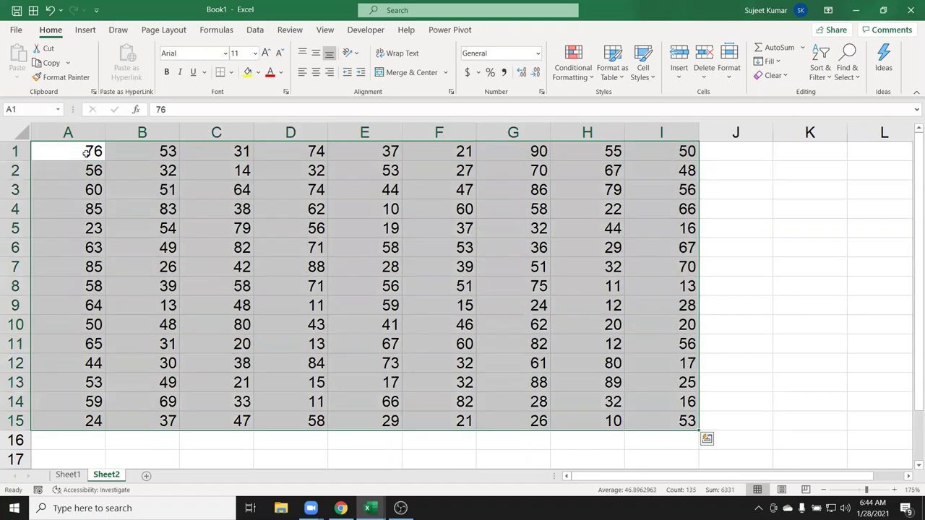
pyautogui.click(86, 153)
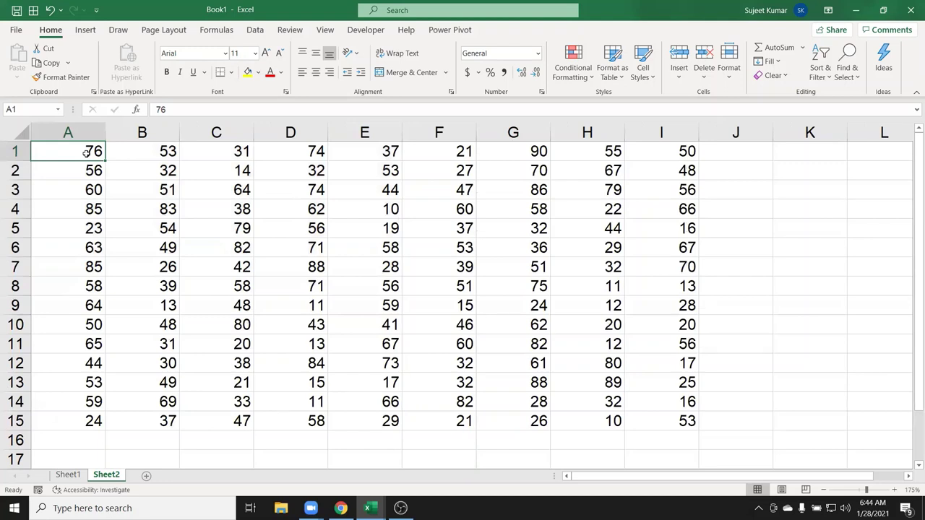
pyautogui.press('Down')
pyautogui.press('Up')
pyautogui.hotkey('ctrl', 'a')
pyautogui.hotkey('ctrl', 'q')
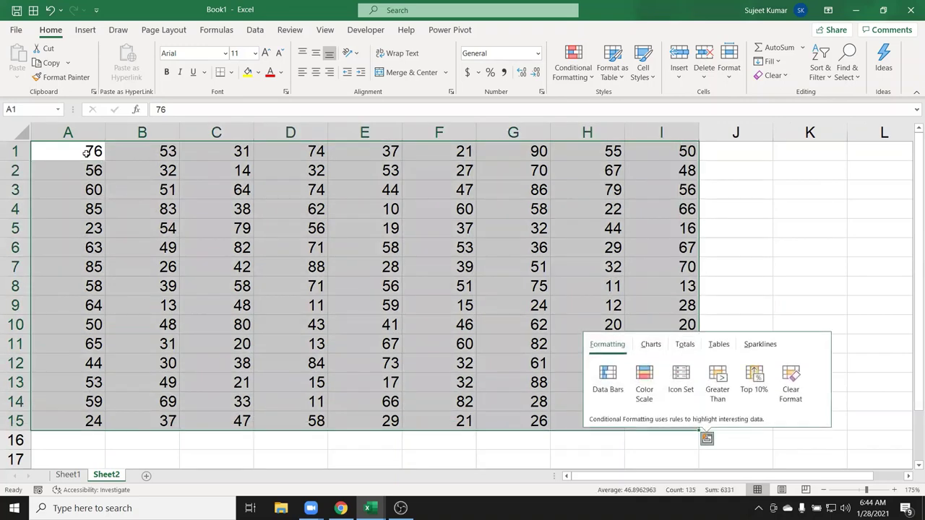
# Step: Dismiss Quick Analysis, select the table's current region via Go To Special, then deselect at J5
pyautogui.click(160, 236)
pyautogui.click(159, 237)
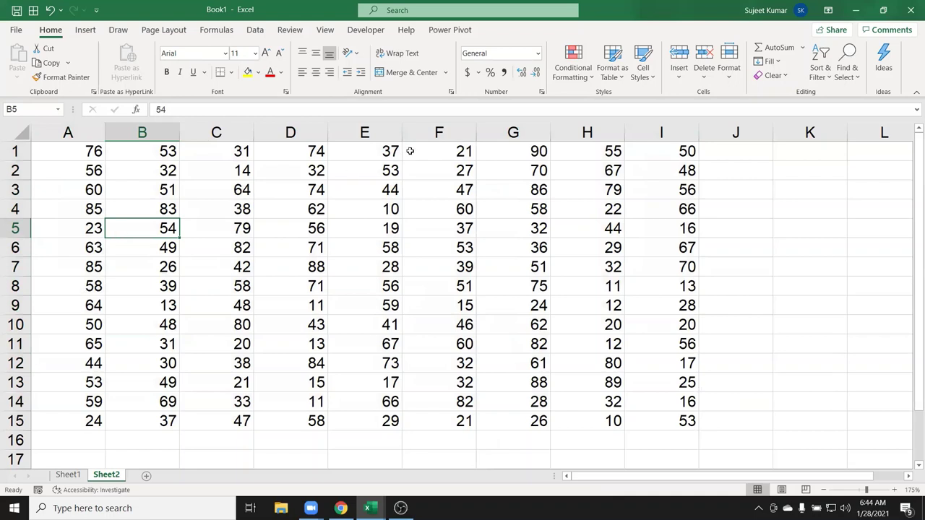
pyautogui.click(857, 76)
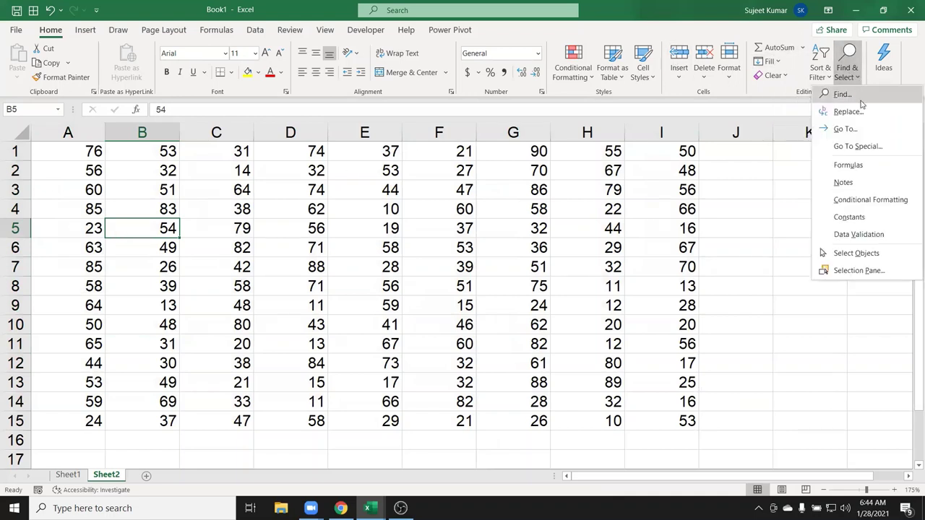
pyautogui.click(857, 146)
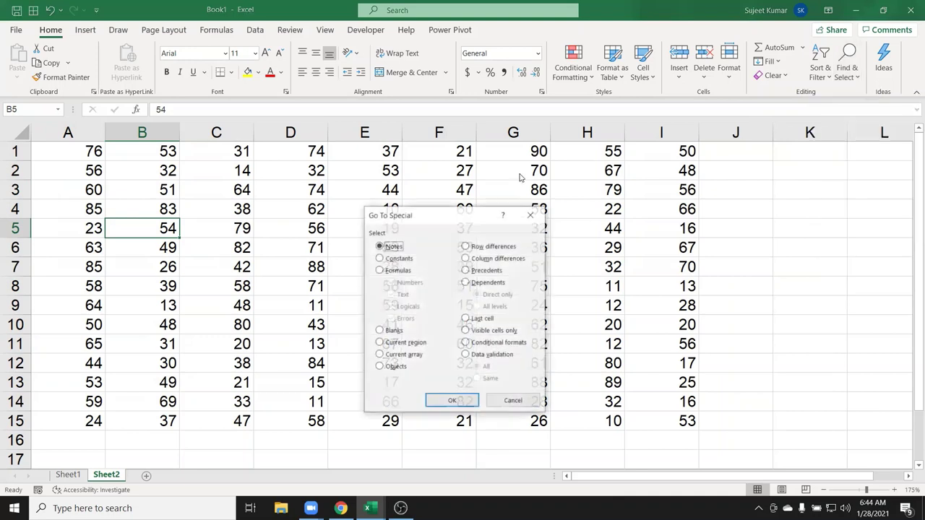
pyautogui.click(384, 344)
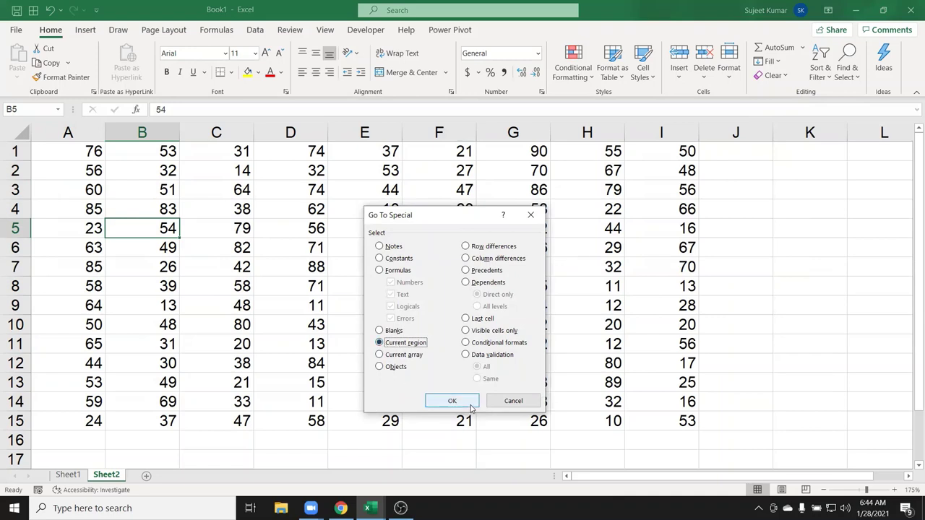
pyautogui.click(470, 402)
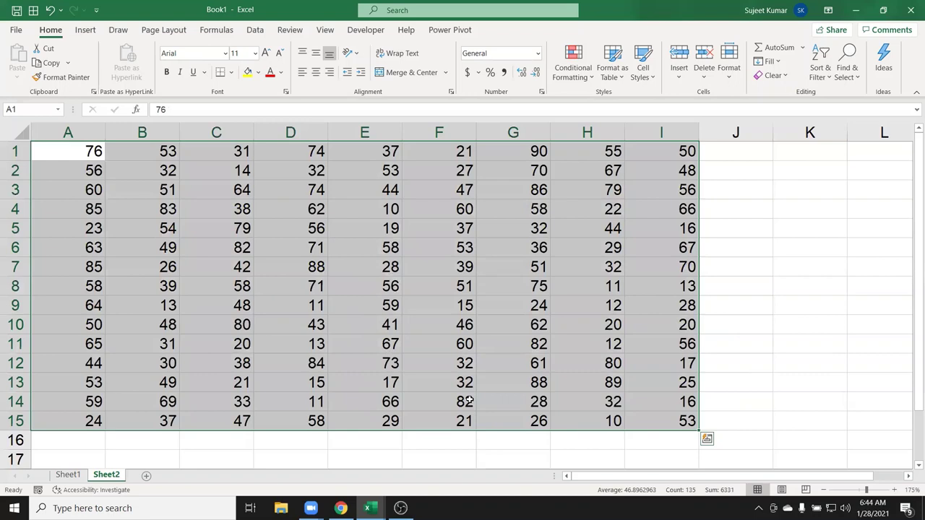
pyautogui.click(747, 225)
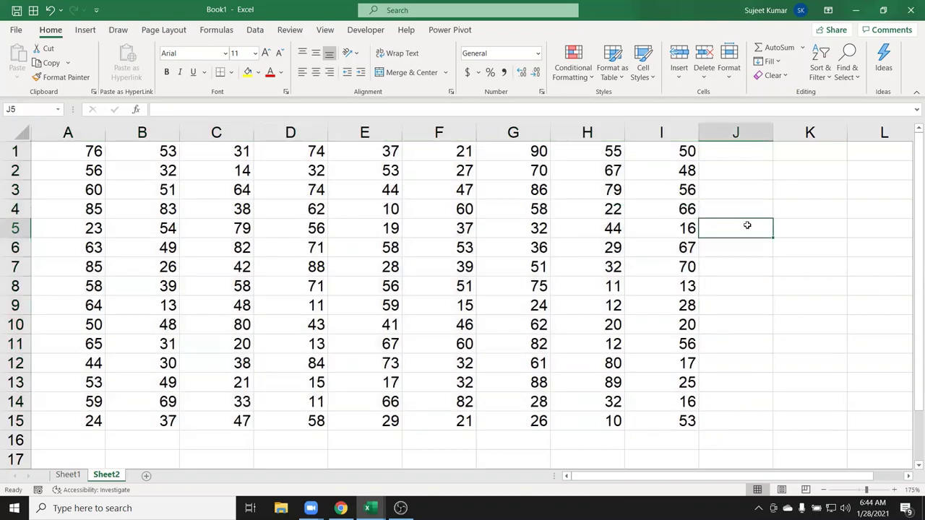
pyautogui.click(15, 286)
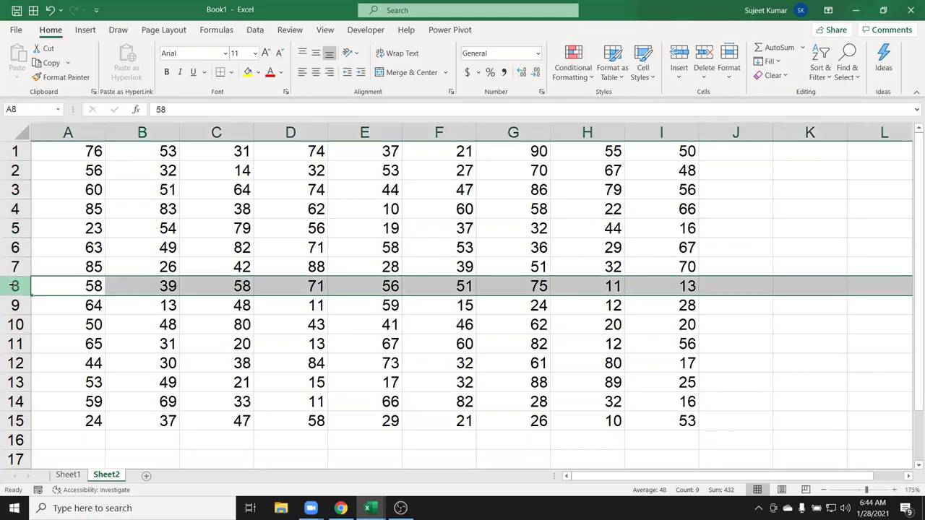
pyautogui.hotkey('ctrl', 'shift', '+')
pyautogui.click(136, 230)
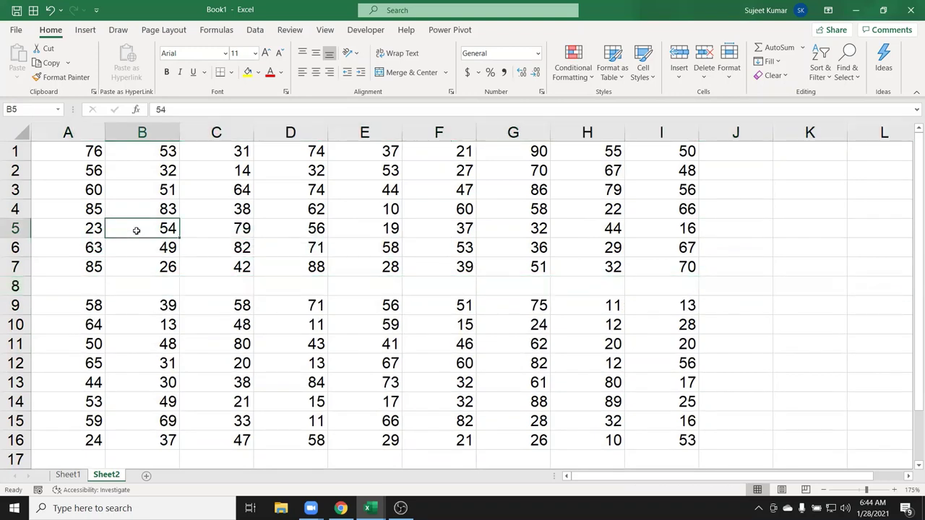
pyautogui.click(94, 150)
pyautogui.hotkey('ctrl', 'a')
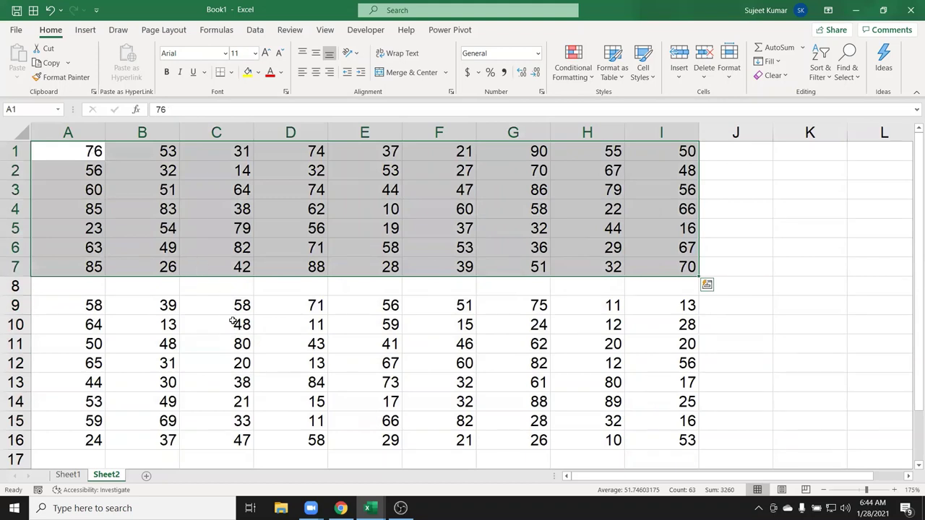
pyautogui.click(270, 288)
pyautogui.write('2')
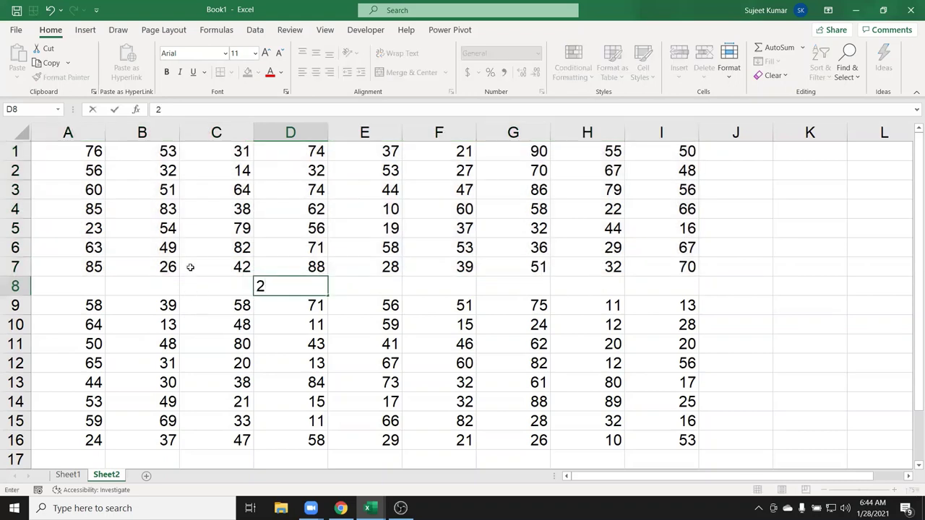
pyautogui.click(193, 204)
pyautogui.click(82, 154)
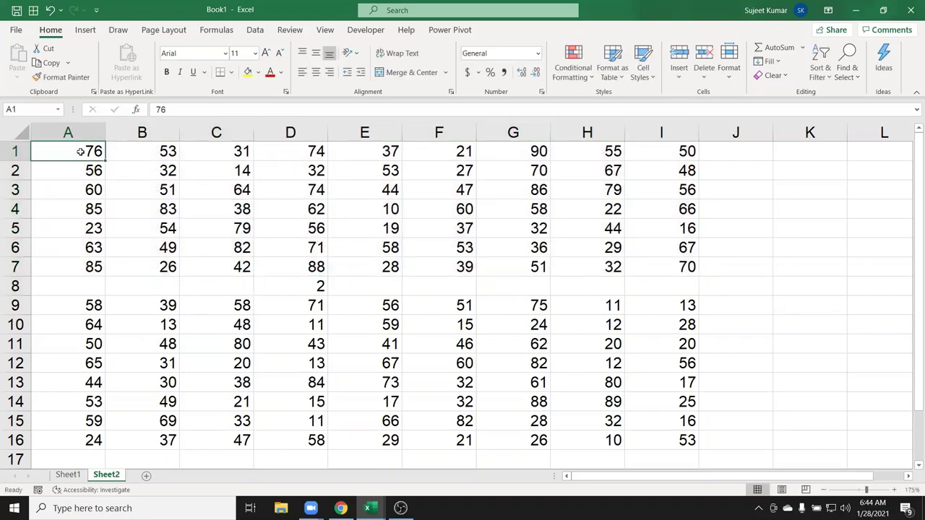
pyautogui.hotkey('ctrl', 'a')
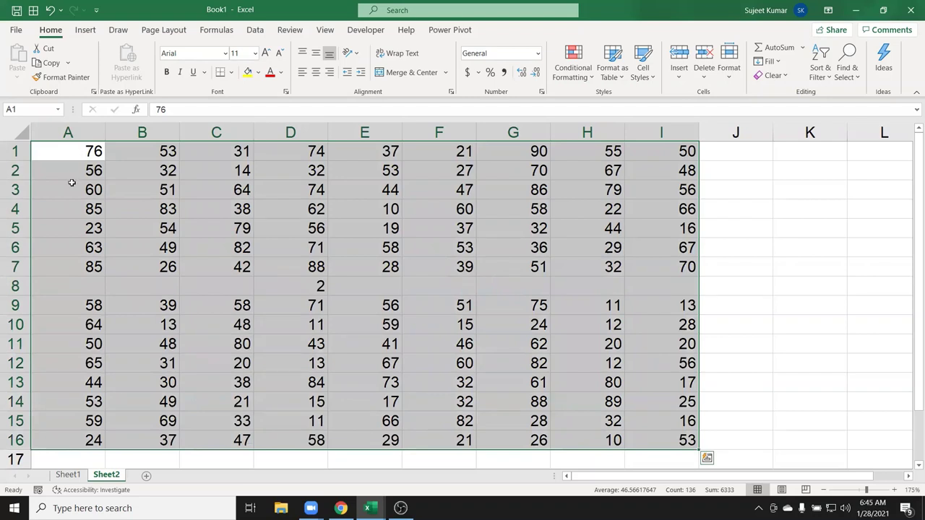
pyautogui.click(16, 286)
pyautogui.hotkey('ctrl', '-')
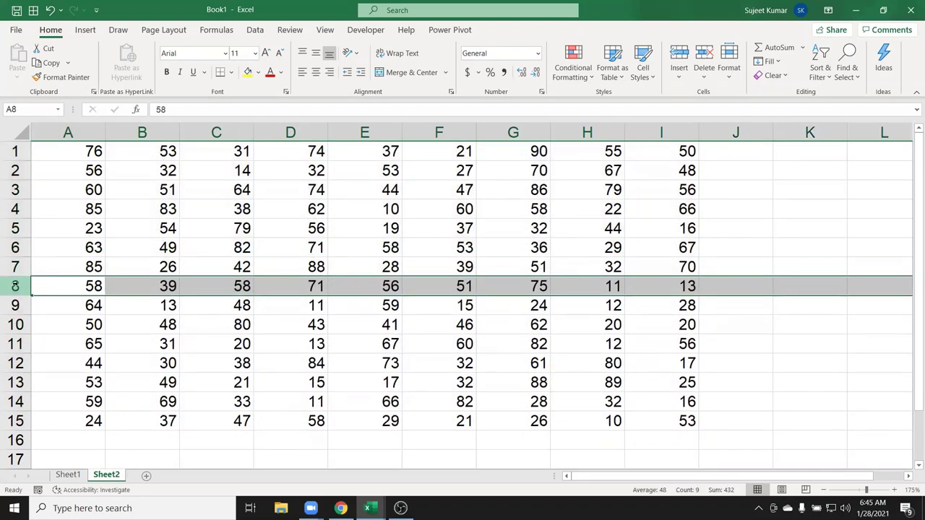
pyautogui.click(365, 133)
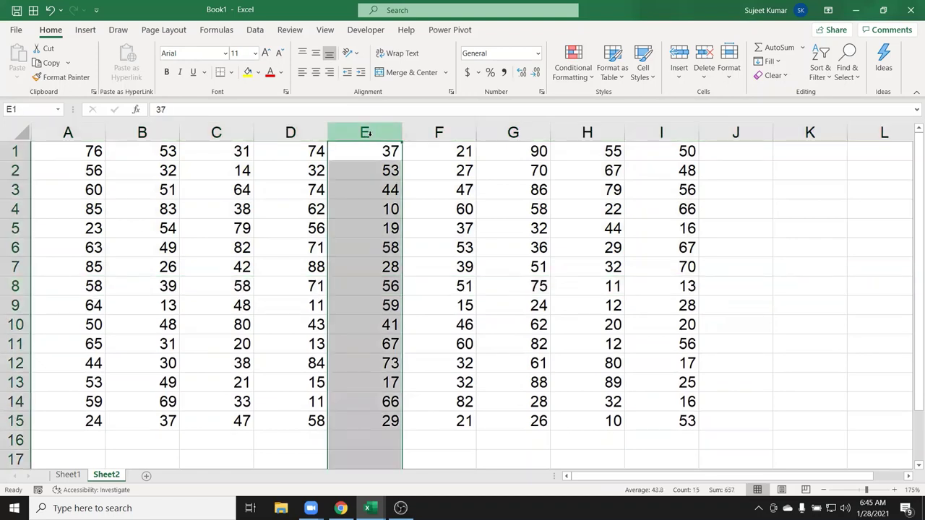
# Step: Insert a blank column at E with Ctrl+Plus, then delete it again with Ctrl+Minus
pyautogui.hotkey('ctrl', '+')
pyautogui.click(81, 148)
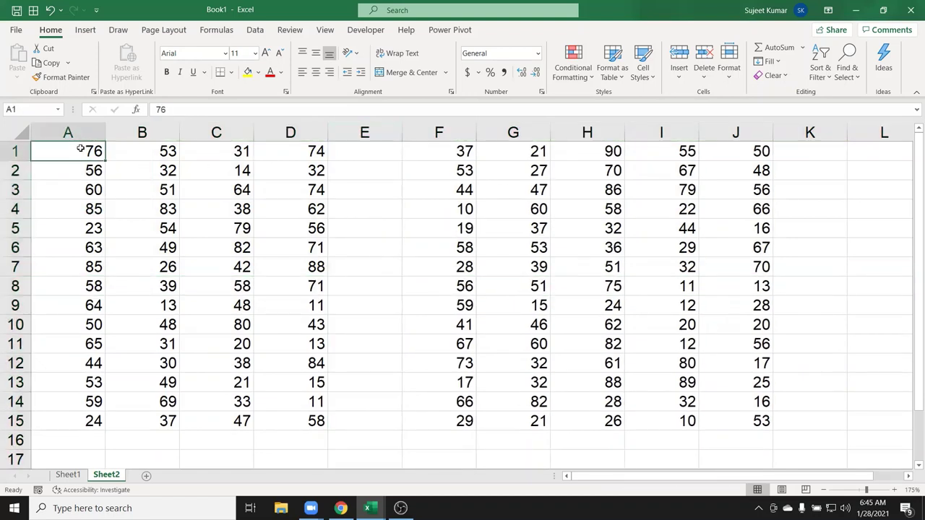
pyautogui.hotkey('ctrl', 'a')
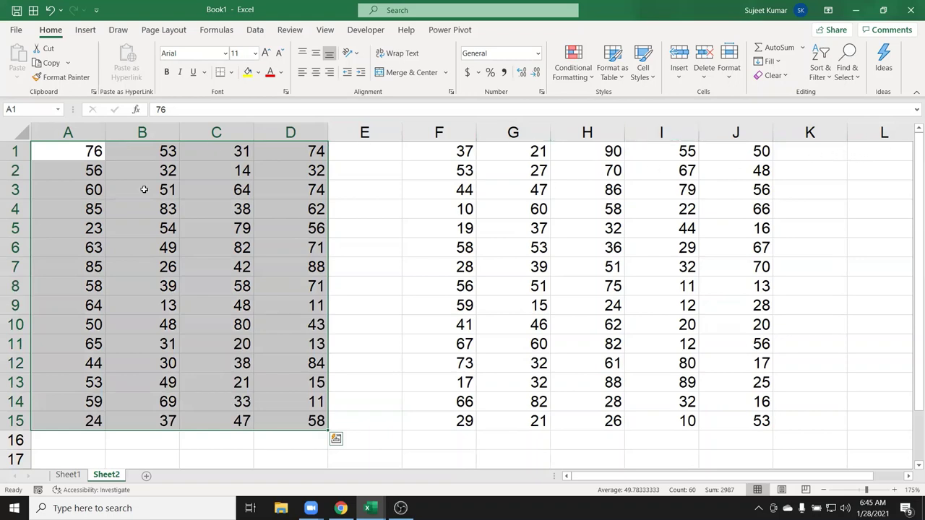
pyautogui.click(148, 225)
pyautogui.click(388, 128)
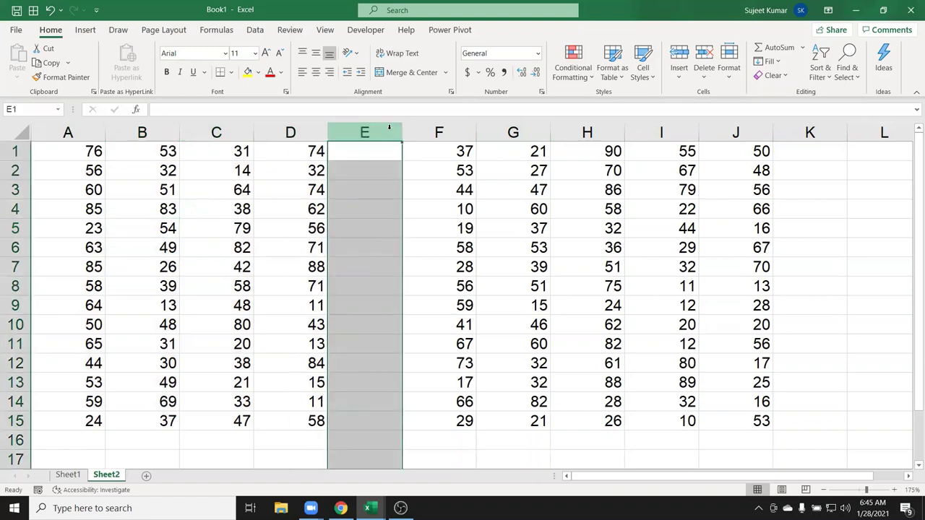
pyautogui.hotkey('ctrl', '-')
pyautogui.click(644, 205)
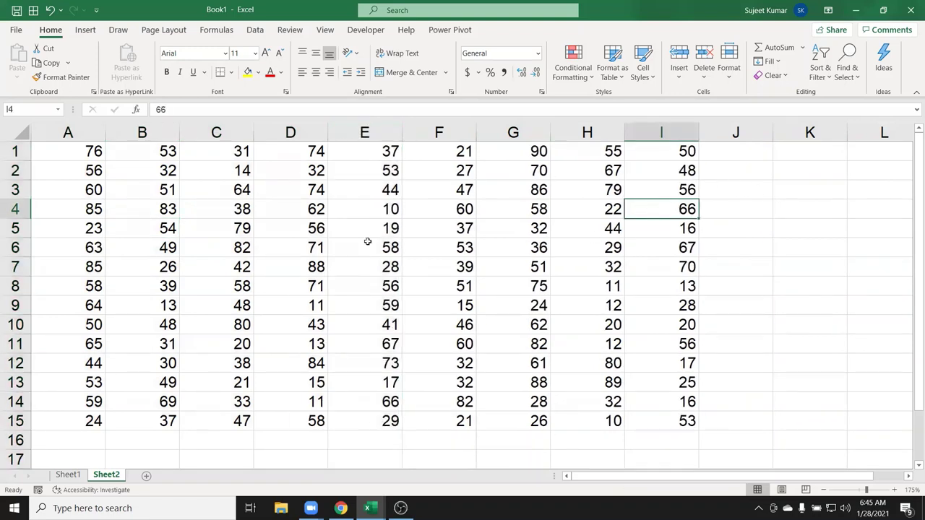
pyautogui.click(163, 218)
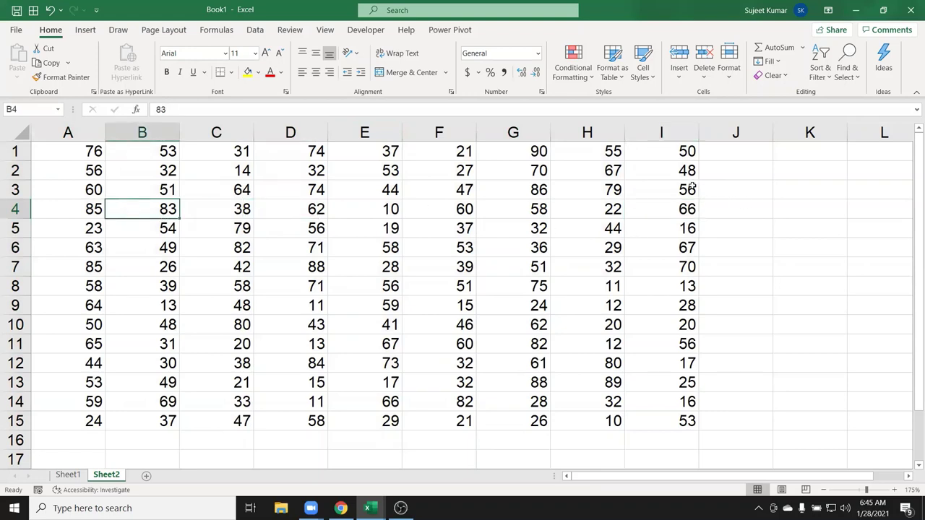
pyautogui.click(721, 184)
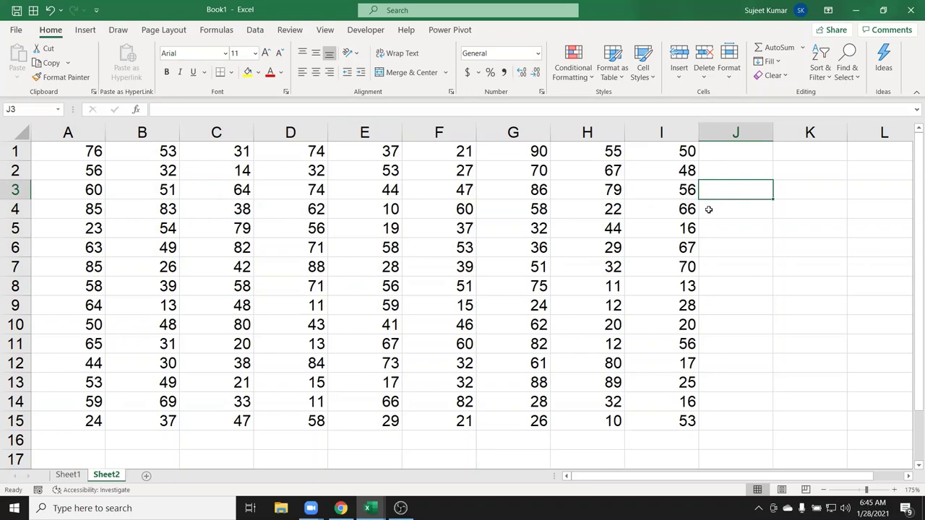
pyautogui.write('s')
pyautogui.click(792, 232)
pyautogui.write('s')
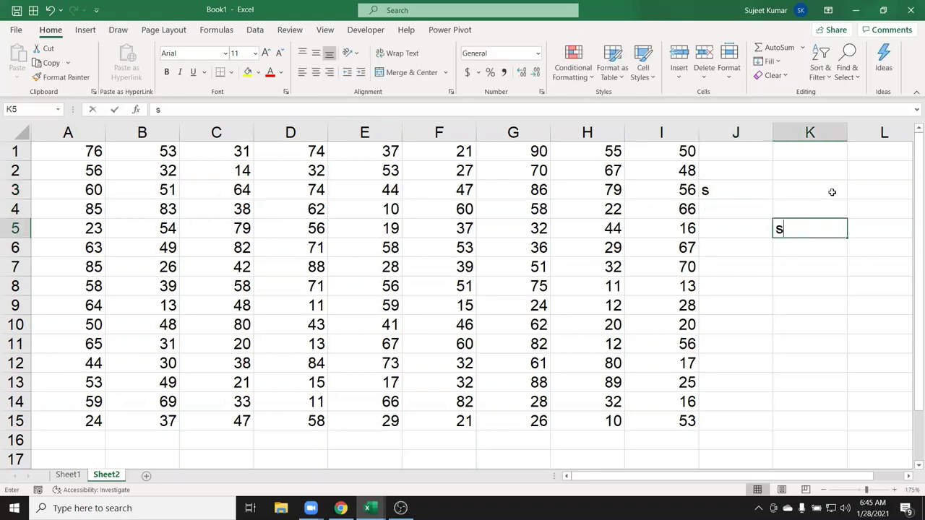
pyautogui.click(855, 168)
pyautogui.write('s')
pyautogui.click(177, 228)
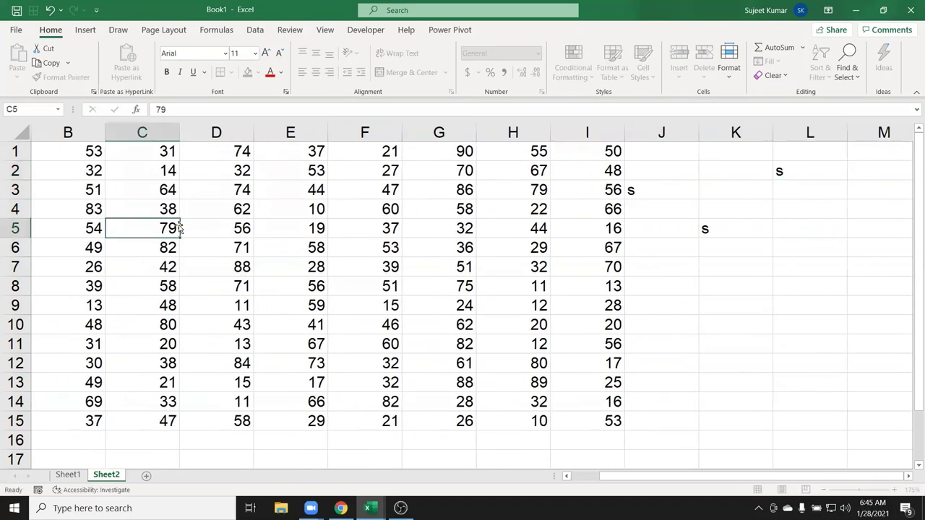
pyautogui.press('Home')
pyautogui.hotkey('ctrl', 'a')
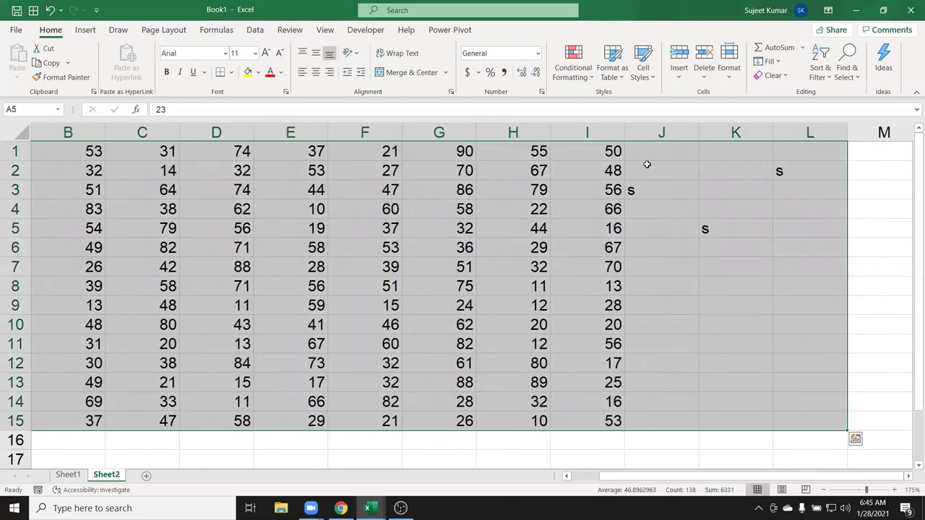
pyautogui.moveTo(649, 170)
pyautogui.mouseDown()
pyautogui.moveTo(741, 169)
pyautogui.moveTo(775, 243)
pyautogui.mouseUp()
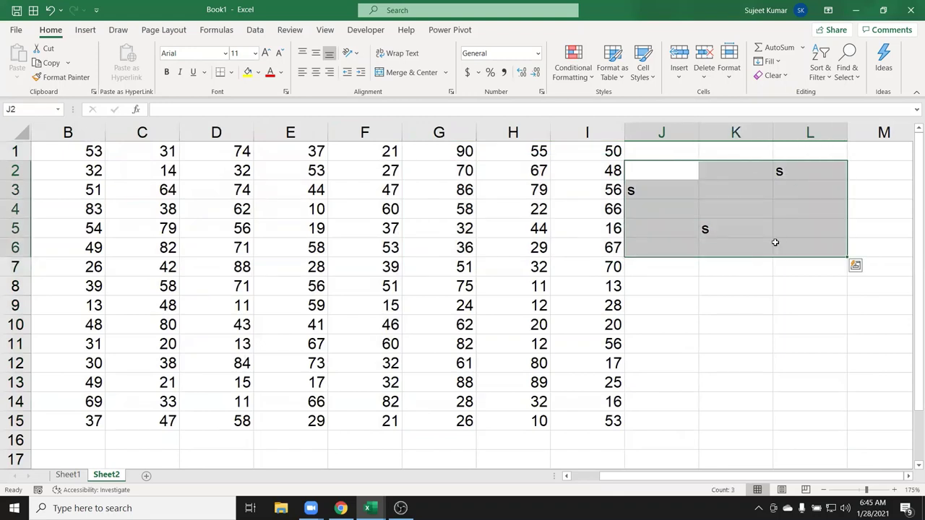
pyautogui.press('Delete')
pyautogui.press('Left')
pyautogui.press('Left')
# Step: Leave D5 blank and clear the values in F8 and I6, then return to the table start
pyautogui.press('Home')
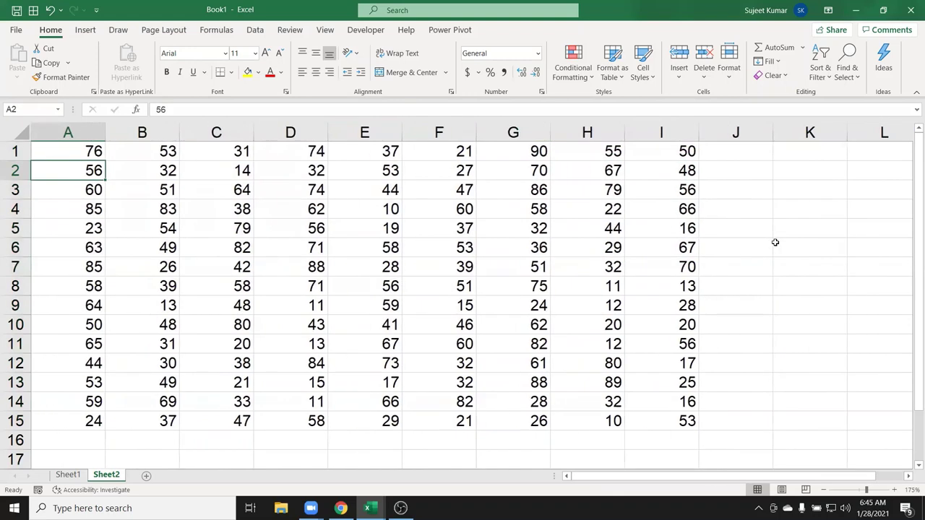
pyautogui.press('Right')
pyautogui.press('Right')
pyautogui.press('Right')
pyautogui.press('Down')
pyautogui.press('Down')
pyautogui.press('Down')
pyautogui.write('0')
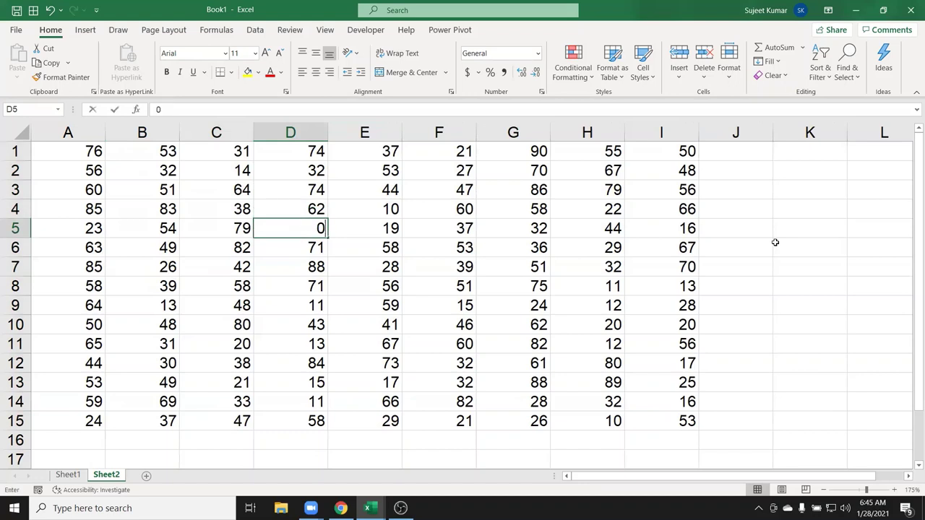
pyautogui.press('Escape')
pyautogui.press('Right')
pyautogui.press('Right')
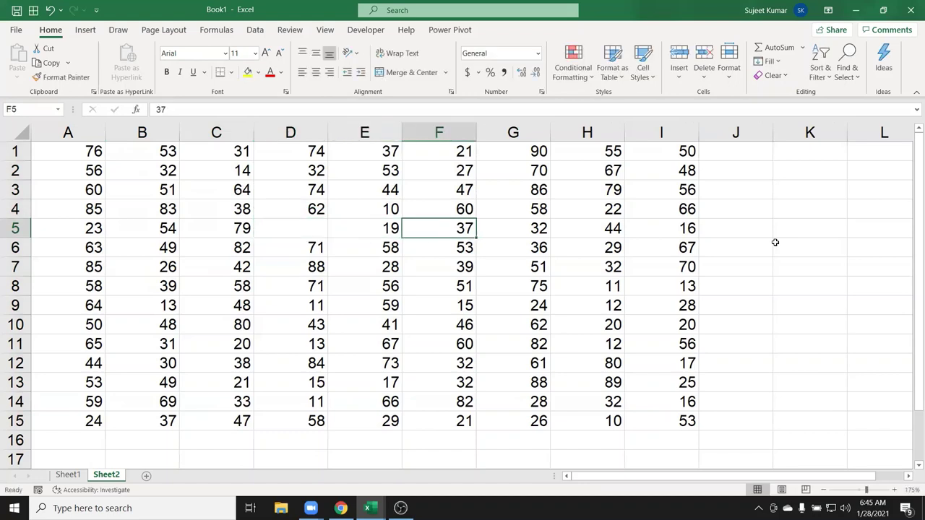
pyautogui.press('Down')
pyautogui.press('Down')
pyautogui.press('Down')
pyautogui.press('Delete')
pyautogui.press('Right')
pyautogui.press('Right')
pyautogui.press('Right')
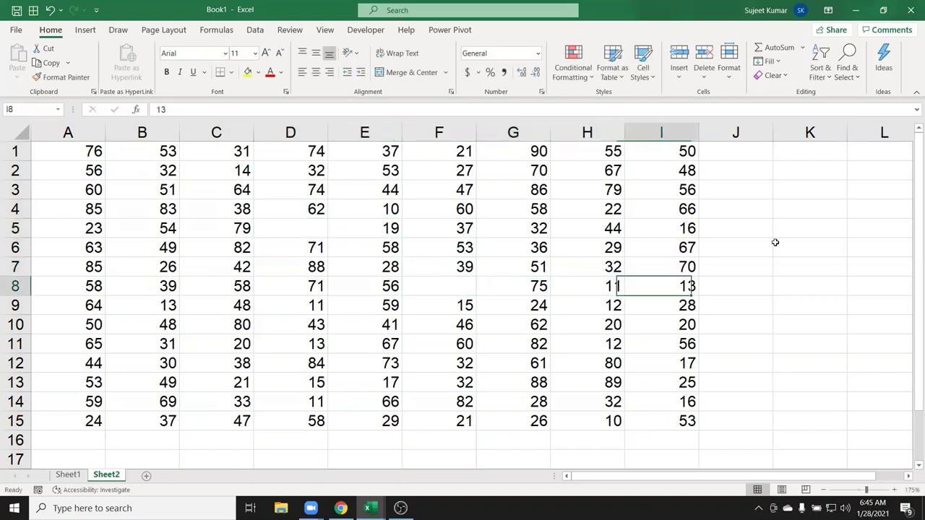
pyautogui.press('Up')
pyautogui.press('Up')
pyautogui.press('End')
pyautogui.press('Delete')
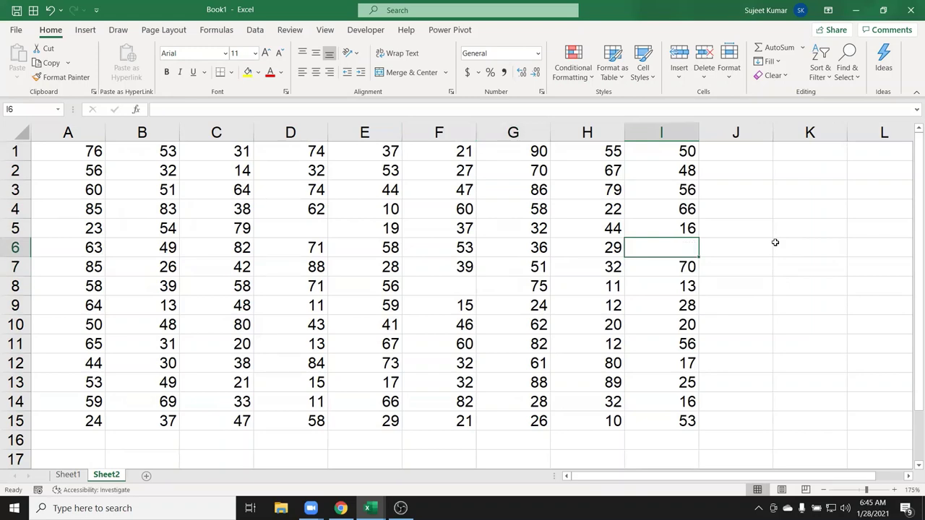
pyautogui.press('Up')
pyautogui.press('Up')
pyautogui.press('Left')
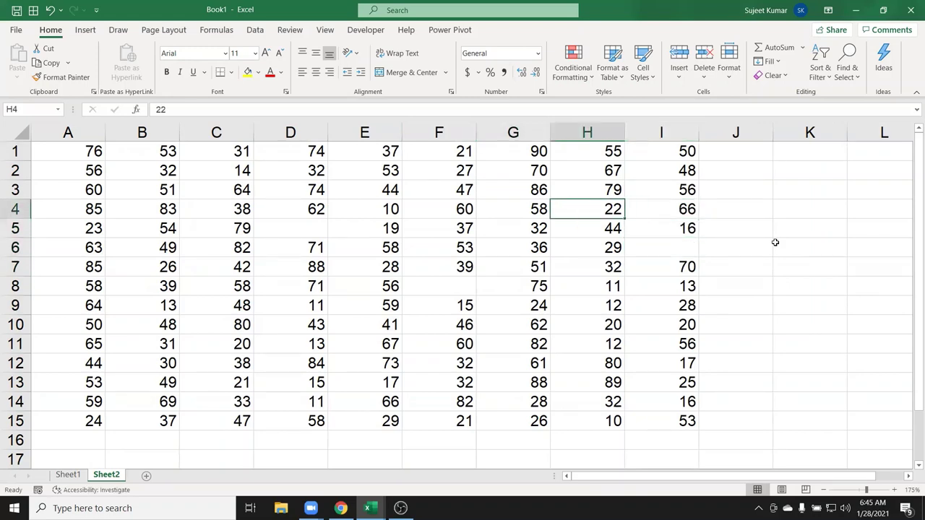
pyautogui.press('Up')
pyautogui.press('Up')
pyautogui.press('Home')
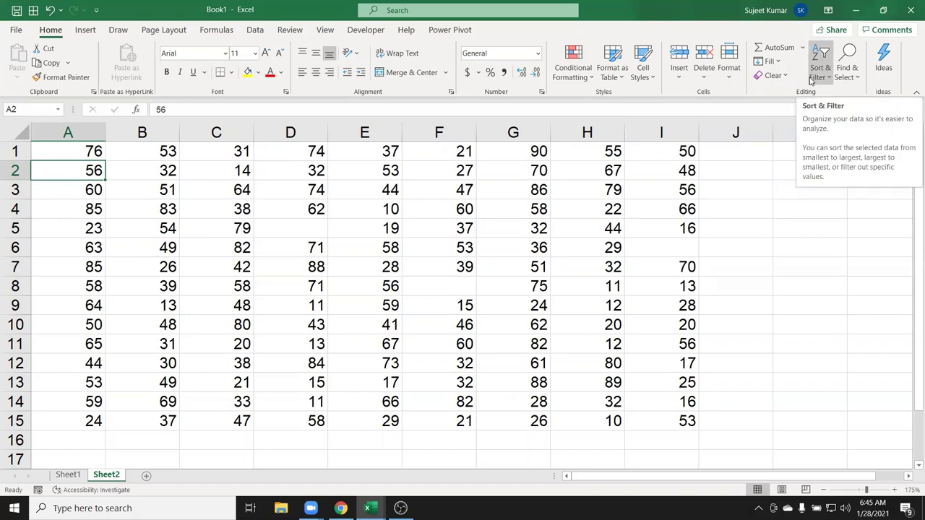
# Step: Use Go To Special with Blanks to select every empty cell on the sheet
pyautogui.click(847, 80)
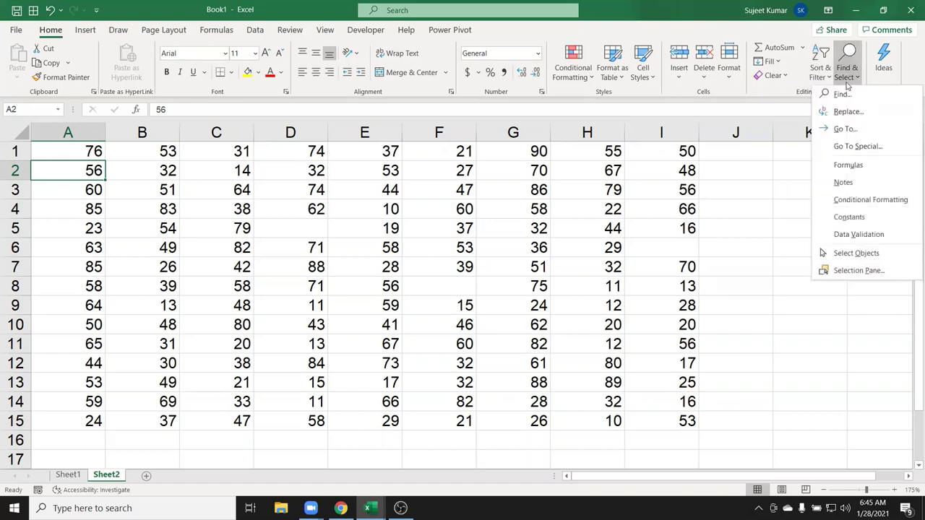
pyautogui.click(860, 147)
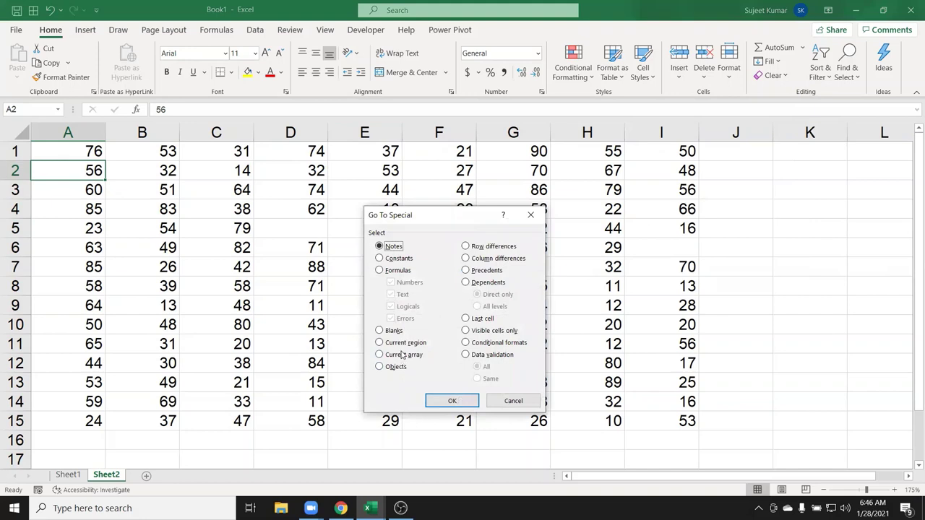
pyautogui.click(403, 344)
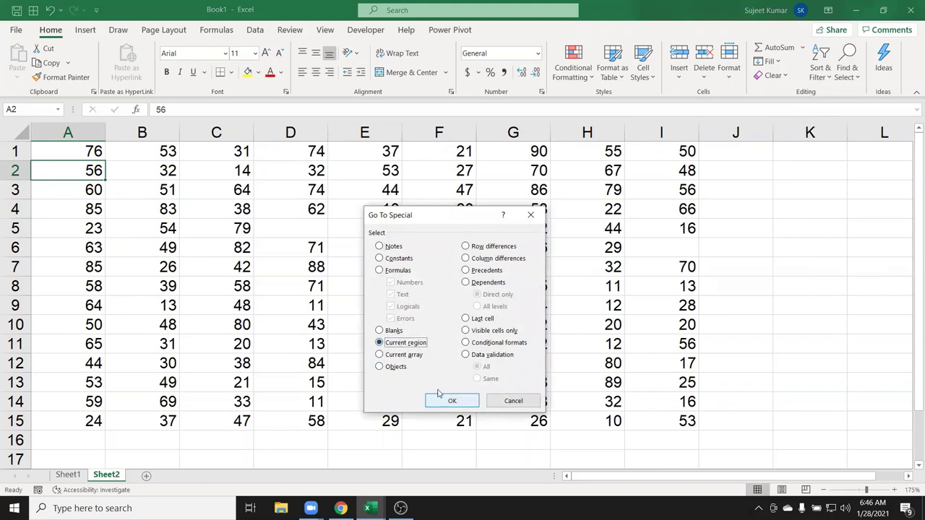
pyautogui.click(399, 331)
pyautogui.click(451, 400)
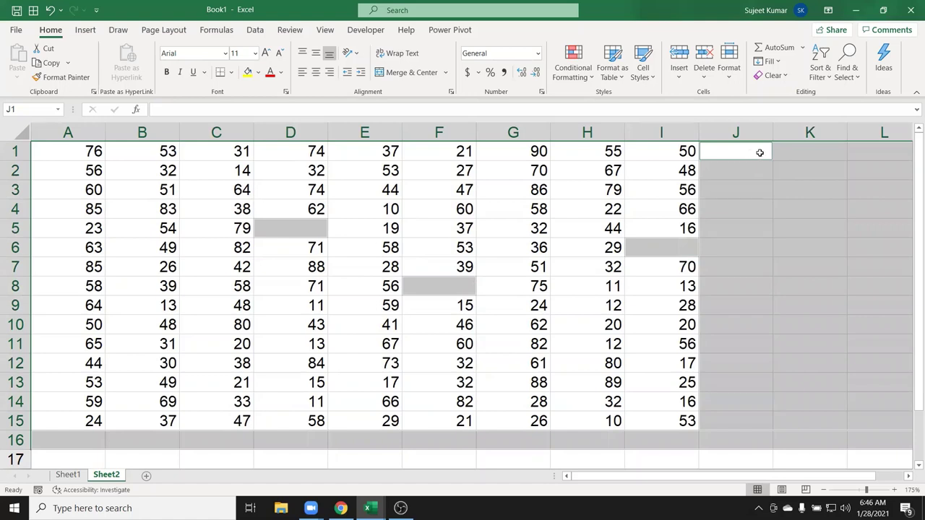
# Step: Drag across the number table to select A1:I15
pyautogui.moveTo(837, 477); pyautogui.dragTo(896, 483)
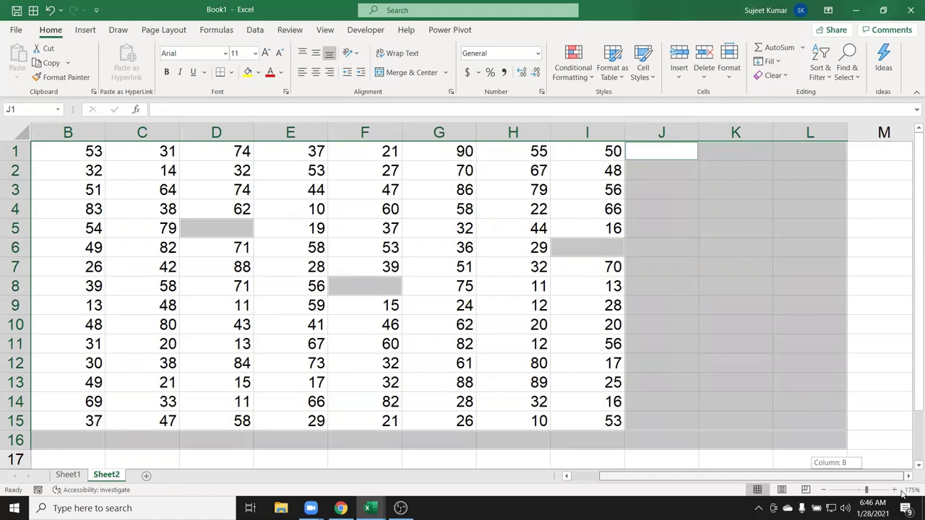
pyautogui.moveTo(902, 493); pyautogui.dragTo(779, 482)
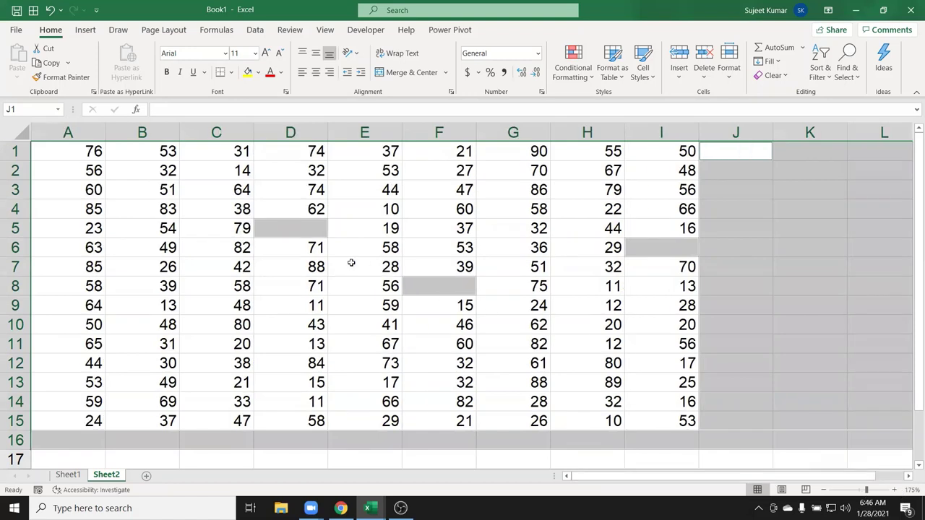
pyautogui.click(158, 217)
pyautogui.moveTo(42, 149)
pyautogui.mouseDown()
pyautogui.moveTo(661, 398)
pyautogui.moveTo(662, 415)
pyautogui.mouseUp()
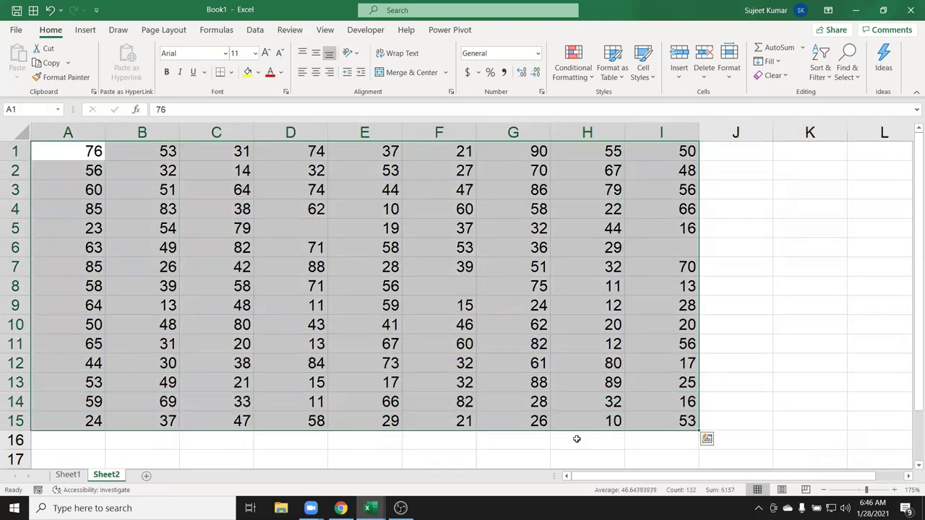
# Step: Select the blank cells inside the table with Go To Special Blanks
pyautogui.click(847, 70)
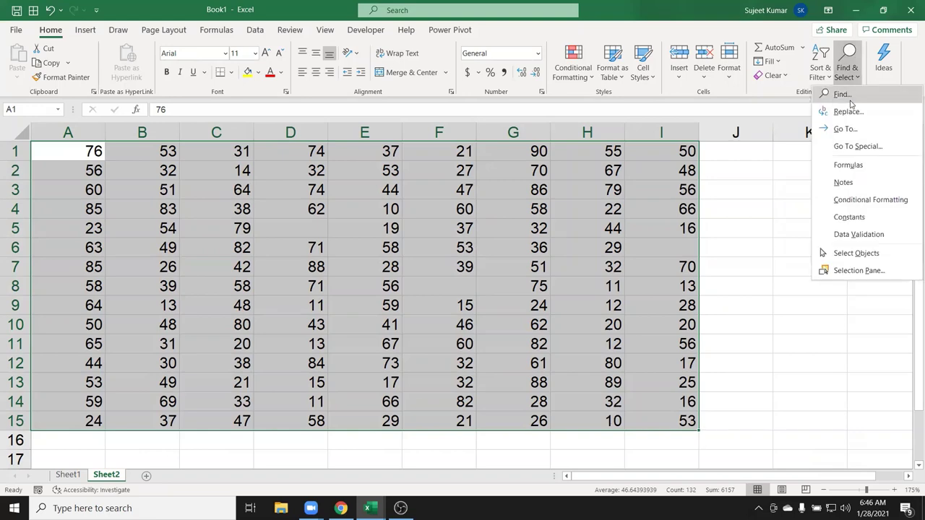
pyautogui.click(858, 146)
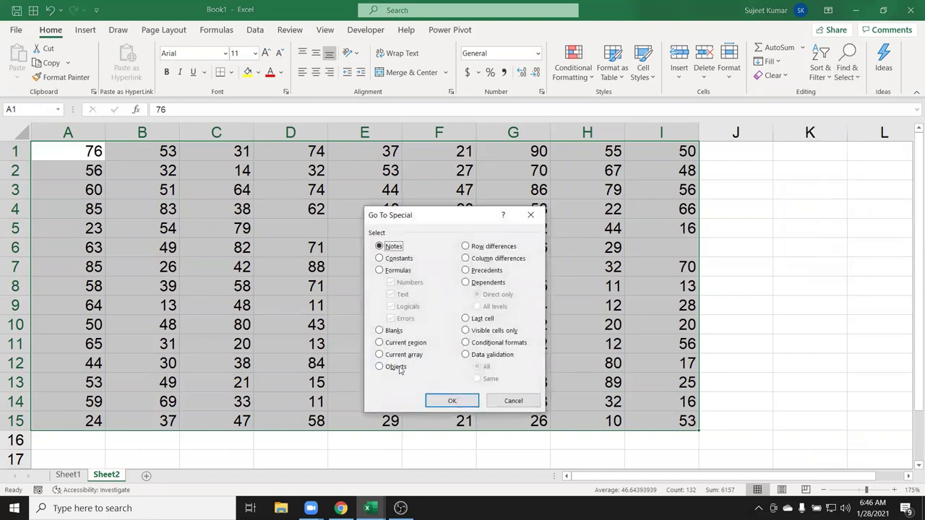
pyautogui.click(394, 332)
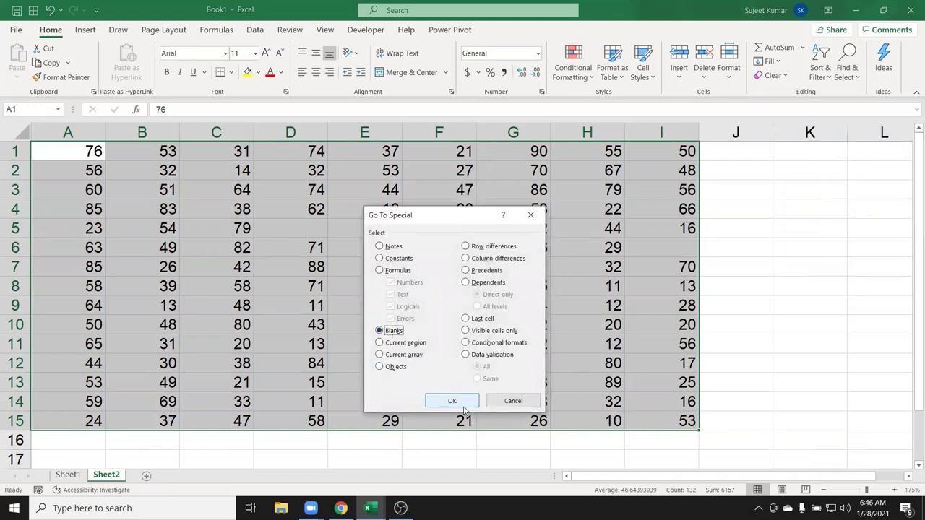
pyautogui.click(453, 401)
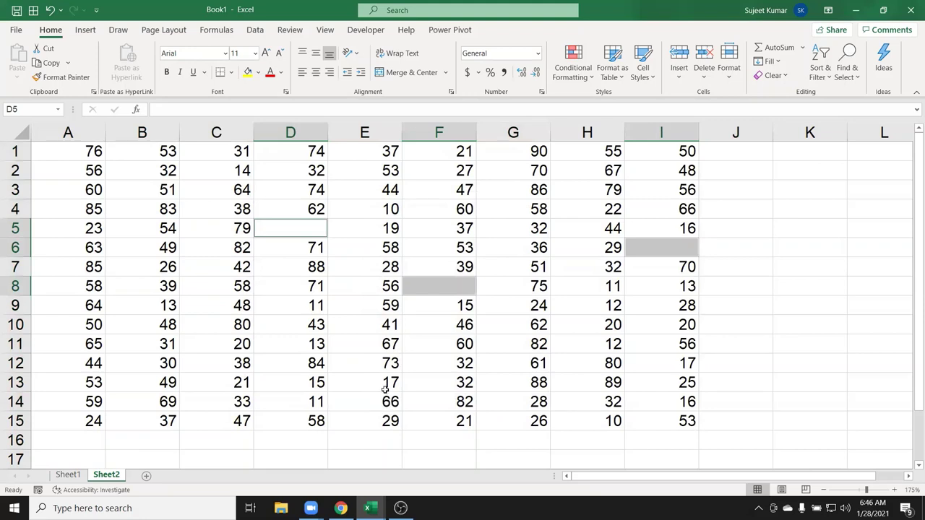
# Step: Fill D5, I6 and F8 with 0, then replace all three with N using Ctrl+Enter
pyautogui.write('0')
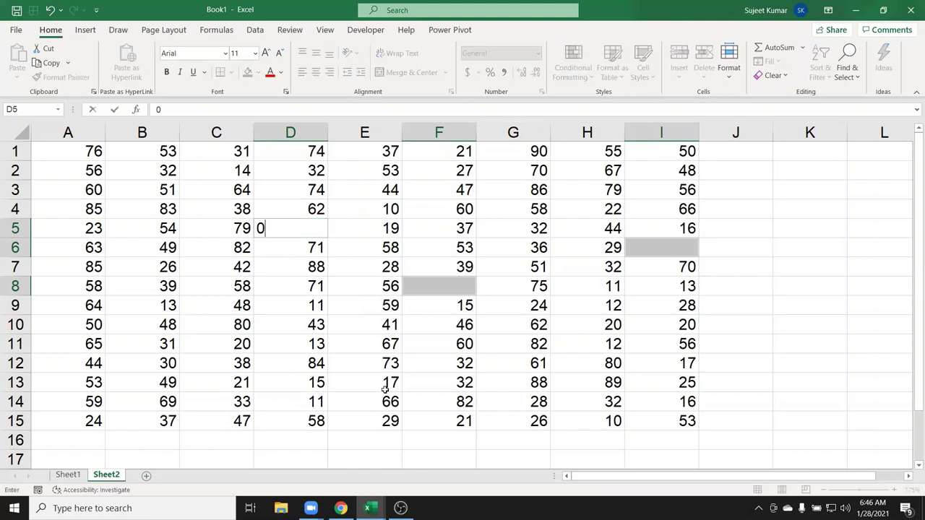
pyautogui.press('Return')
pyautogui.write('0')
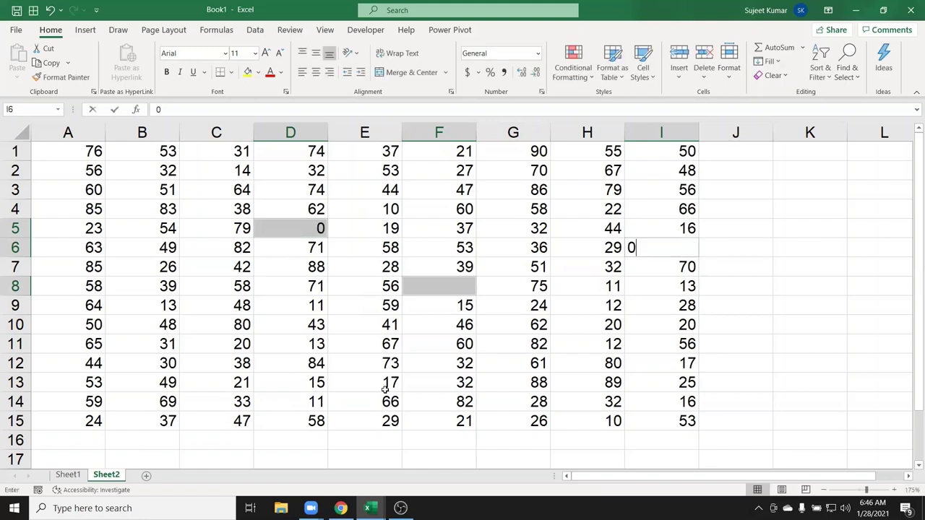
pyautogui.press('Return')
pyautogui.write('0')
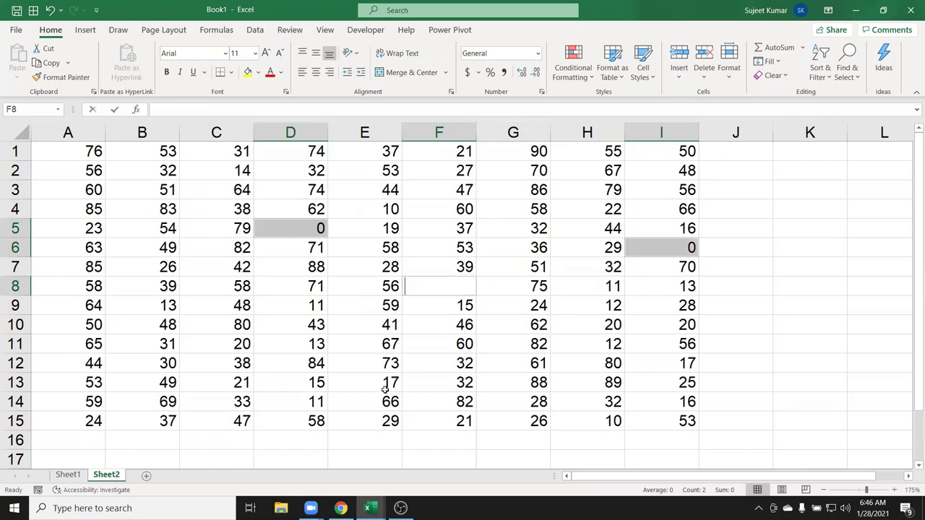
pyautogui.press('Return')
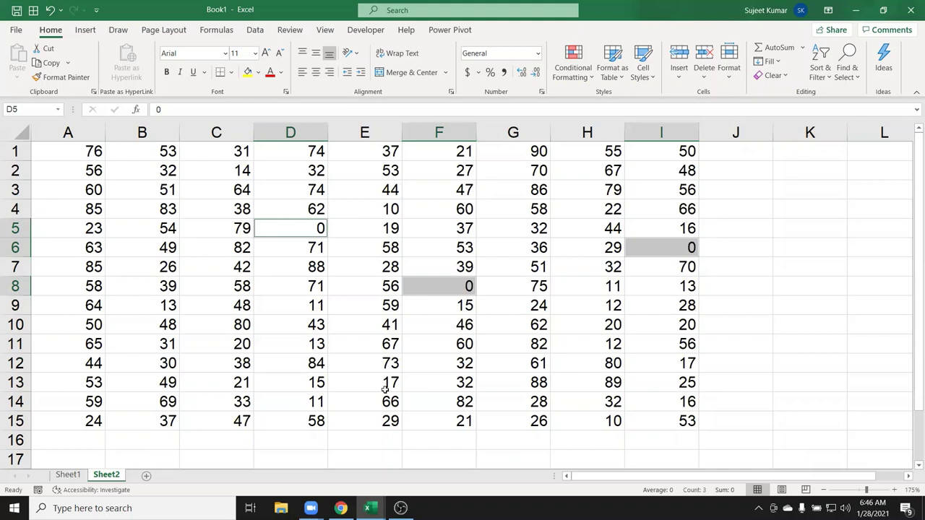
pyautogui.write('N')
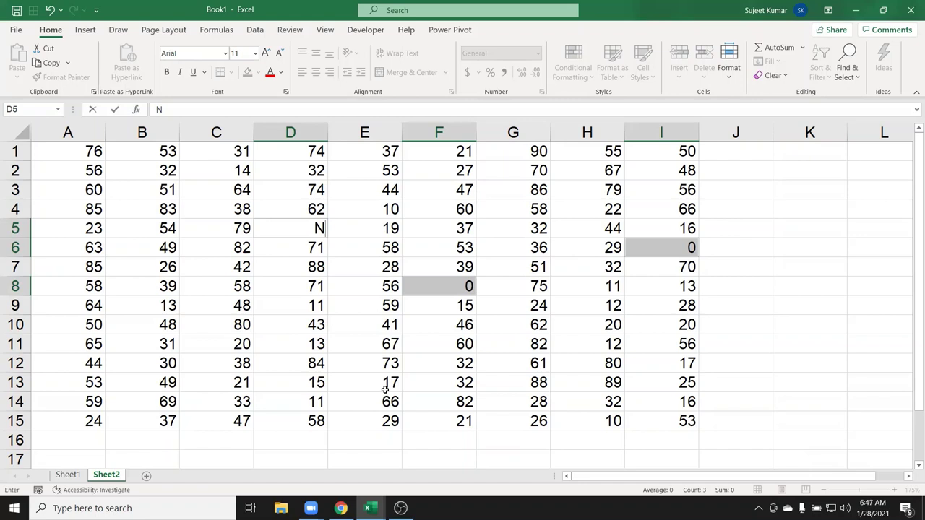
pyautogui.hotkey('ctrl', 'Return')
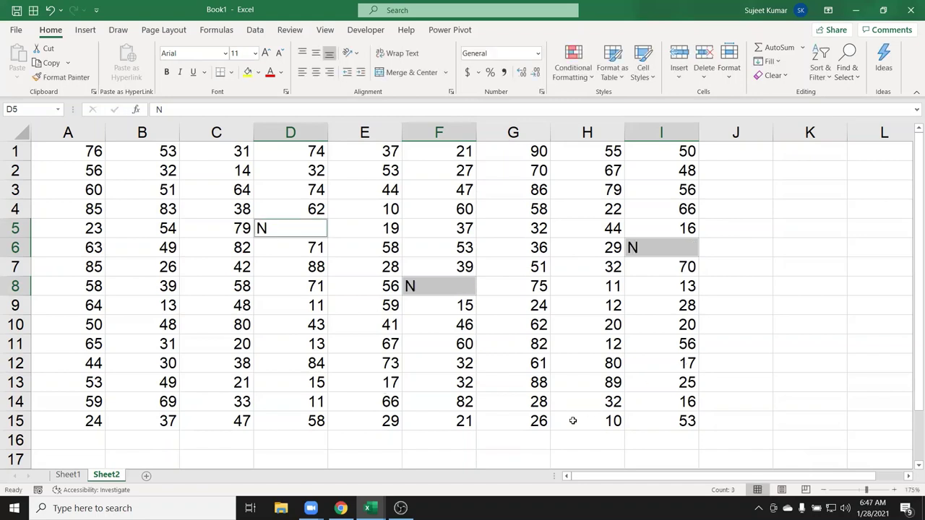
pyautogui.scroll(-2, 572, 421)
pyautogui.moveTo(174, 368); pyautogui.dragTo(294, 389)
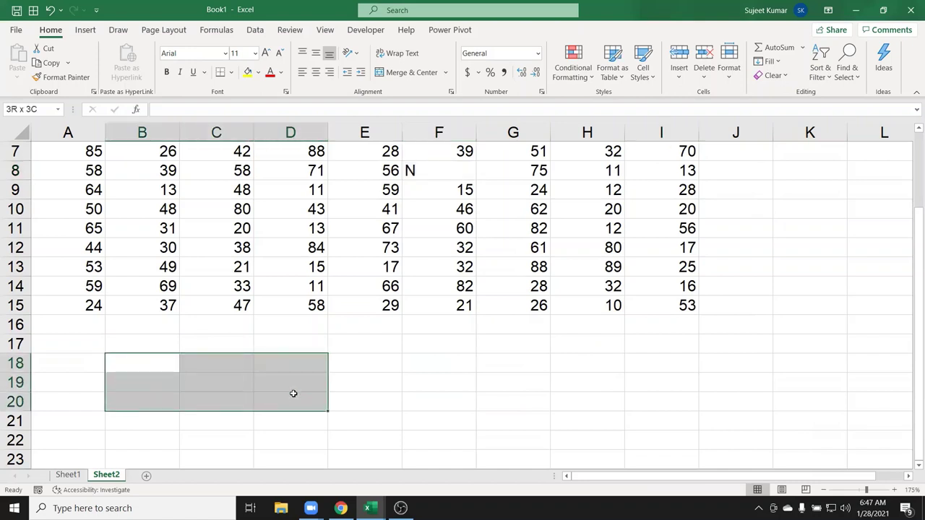
pyautogui.write('1')
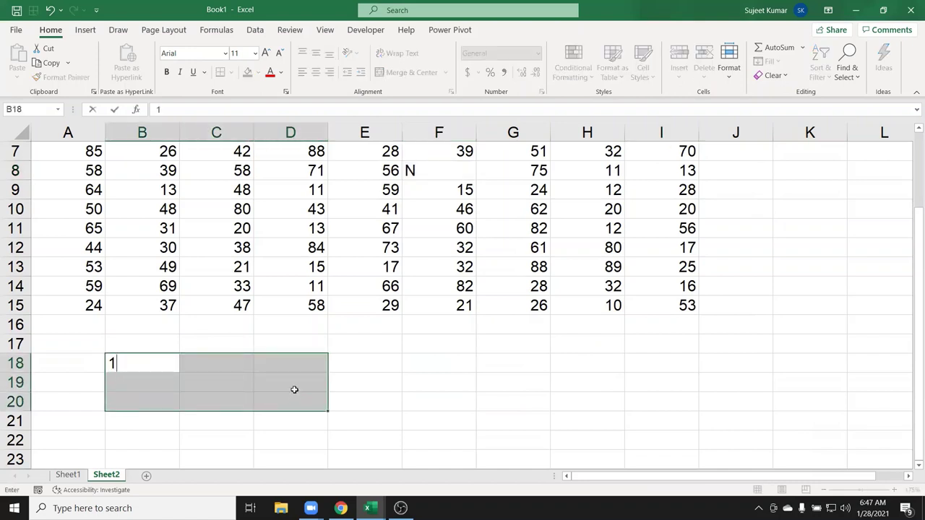
pyautogui.write('25')
pyautogui.press('Return')
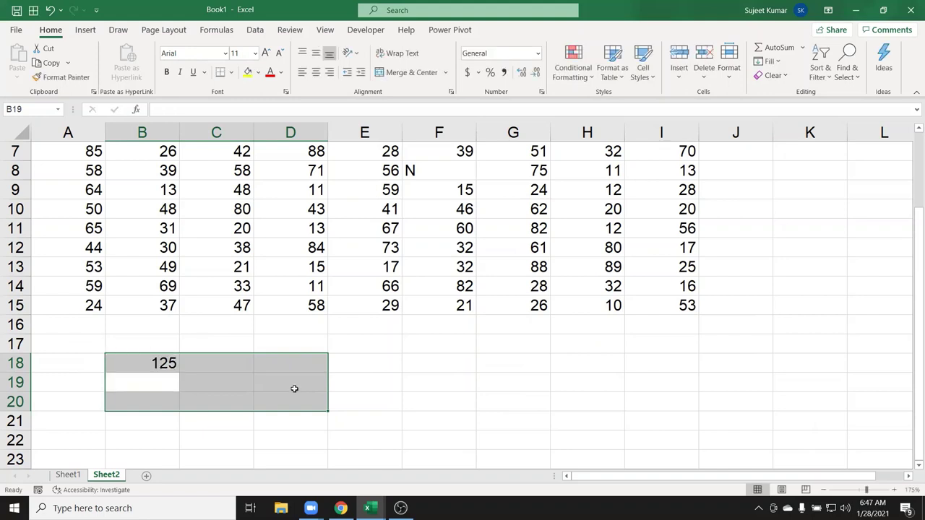
pyautogui.write('542')
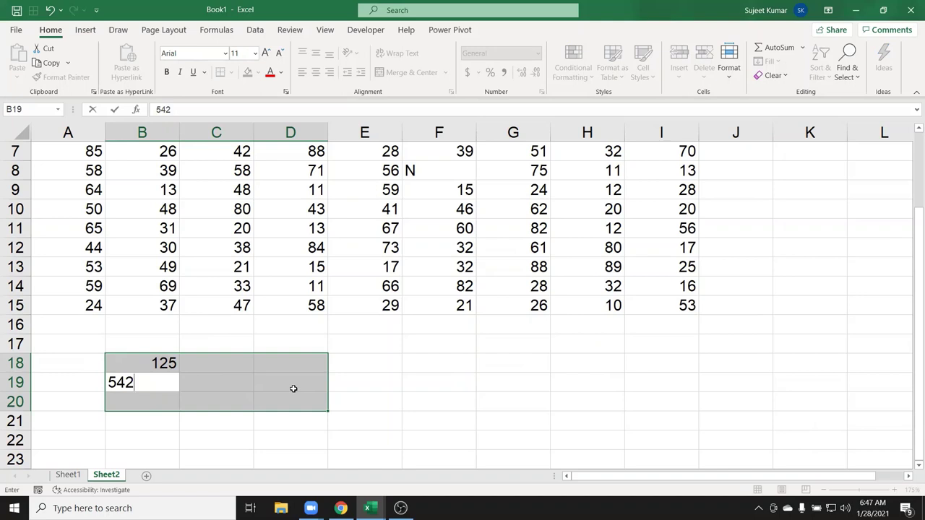
pyautogui.hotkey('ctrl', 'Return')
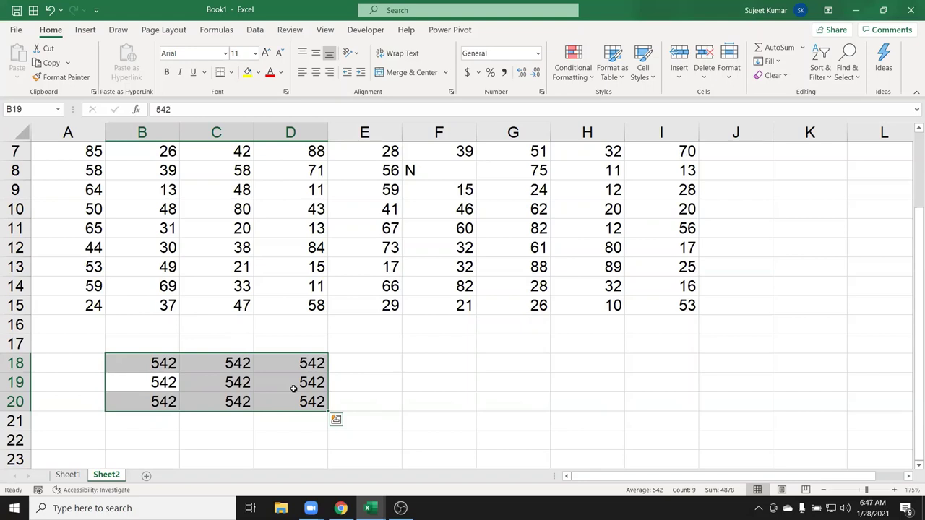
pyautogui.press('Delete')
pyautogui.scroll(2, 294, 389)
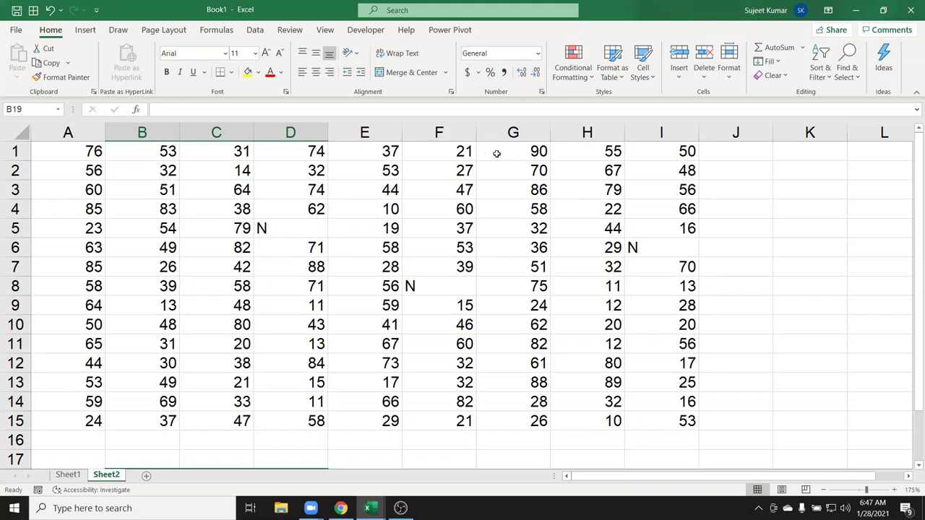
pyautogui.moveTo(56, 154); pyautogui.dragTo(522, 149)
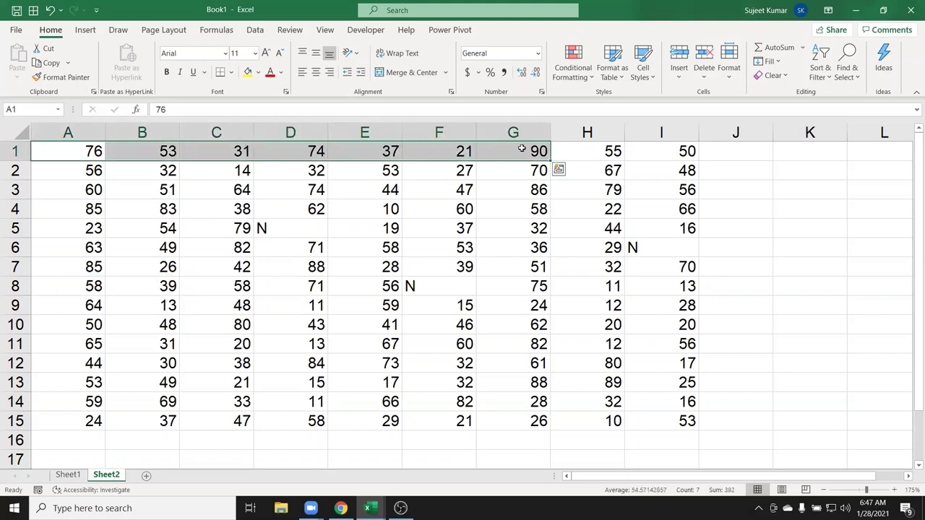
pyautogui.click(89, 193)
pyautogui.click(81, 152)
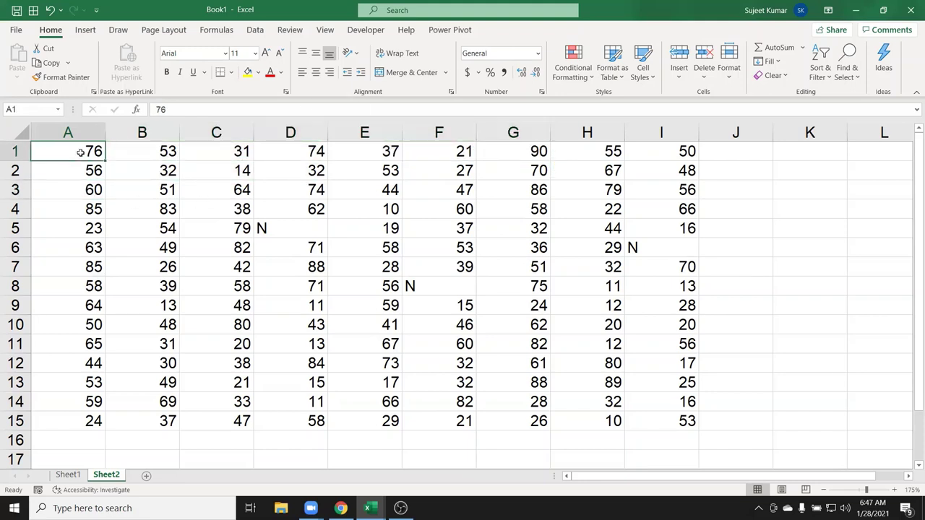
pyautogui.keyDown('ctrl'); pyautogui.click(221, 151); pyautogui.keyUp('ctrl')
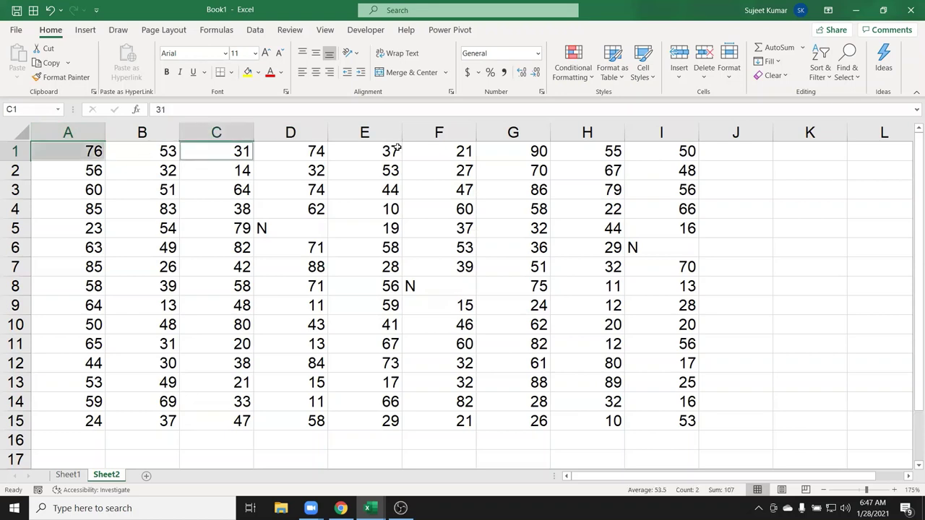
pyautogui.keyDown('ctrl'); pyautogui.click(397, 149); pyautogui.keyUp('ctrl')
pyautogui.keyDown('ctrl'); pyautogui.click(521, 150); pyautogui.keyUp('ctrl')
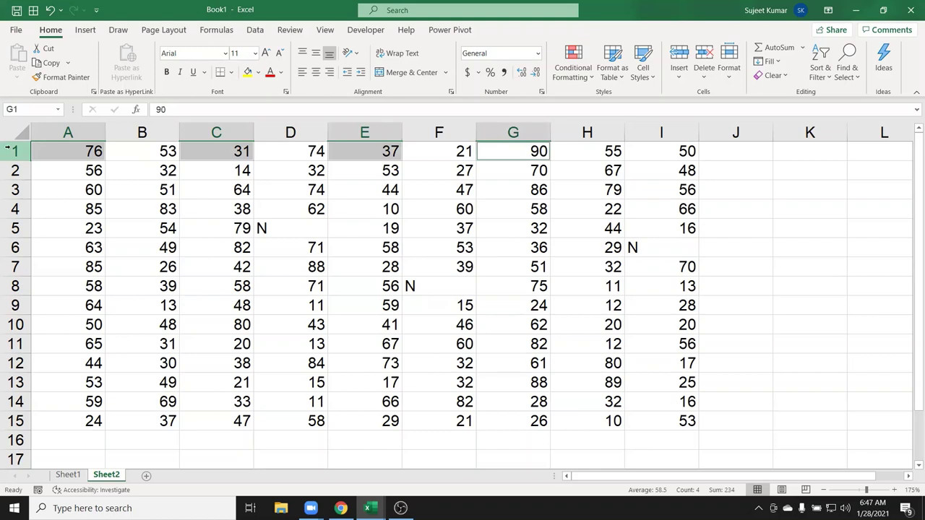
pyautogui.keyDown('ctrl'); pyautogui.click(117, 232); pyautogui.keyUp('ctrl')
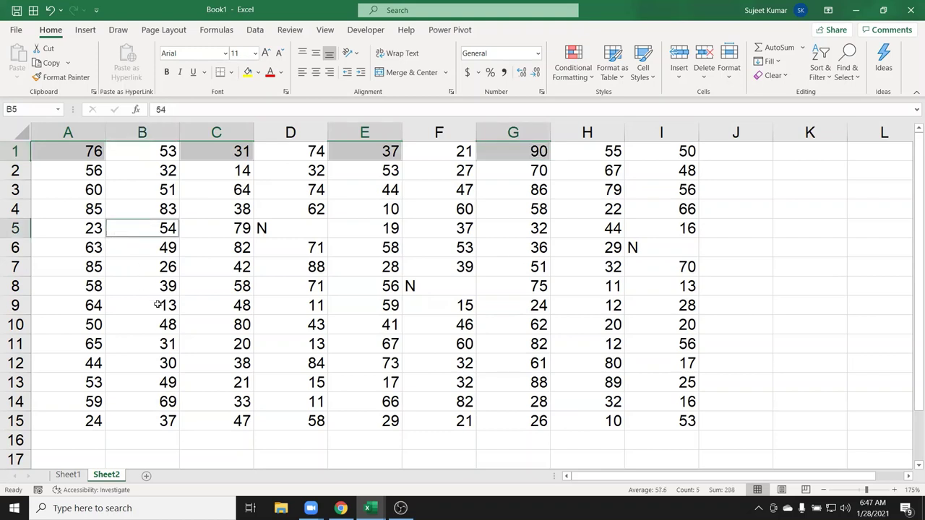
pyautogui.keyDown('ctrl'); pyautogui.click(183, 309); pyautogui.keyUp('ctrl')
pyautogui.keyDown('ctrl'); pyautogui.click(398, 323); pyautogui.keyUp('ctrl')
pyautogui.keyDown('ctrl'); pyautogui.click(518, 301); pyautogui.keyUp('ctrl')
pyautogui.keyDown('ctrl'); pyautogui.click(501, 248); pyautogui.keyUp('ctrl')
pyautogui.keyDown('ctrl'); pyautogui.click(412, 232); pyautogui.keyUp('ctrl')
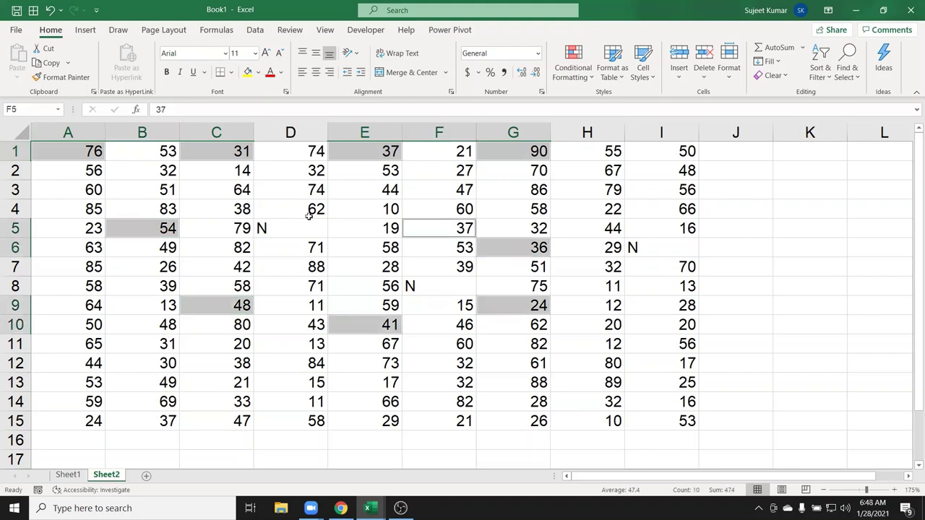
pyautogui.keyDown('ctrl'); pyautogui.click(306, 213); pyautogui.keyUp('ctrl')
pyautogui.keyDown('ctrl'); pyautogui.click(531, 214); pyautogui.keyUp('ctrl')
pyautogui.keyDown('ctrl'); pyautogui.click(618, 214); pyautogui.keyUp('ctrl')
pyautogui.keyDown('ctrl'); pyautogui.moveTo(614, 283); pyautogui.dragTo(615, 303); pyautogui.keyUp('ctrl')
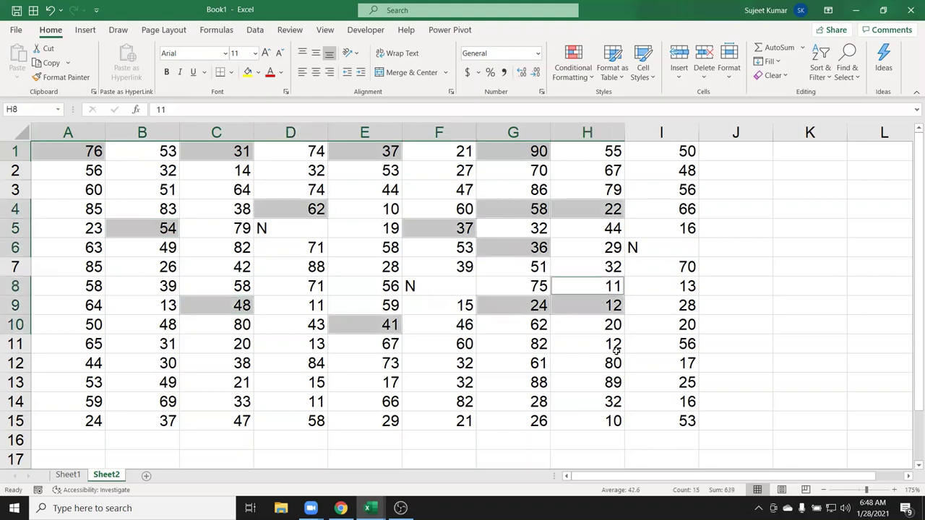
pyautogui.keyDown('ctrl'); pyautogui.click(618, 347); pyautogui.keyUp('ctrl')
pyautogui.keyDown('ctrl'); pyautogui.click(500, 377); pyautogui.keyUp('ctrl')
pyautogui.keyDown('ctrl'); pyautogui.click(421, 386); pyautogui.keyUp('ctrl')
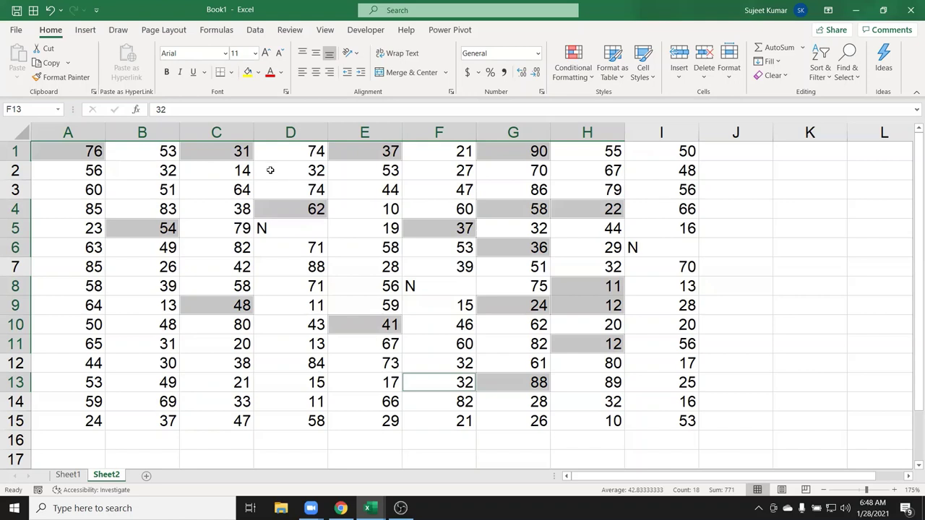
pyautogui.click(175, 185)
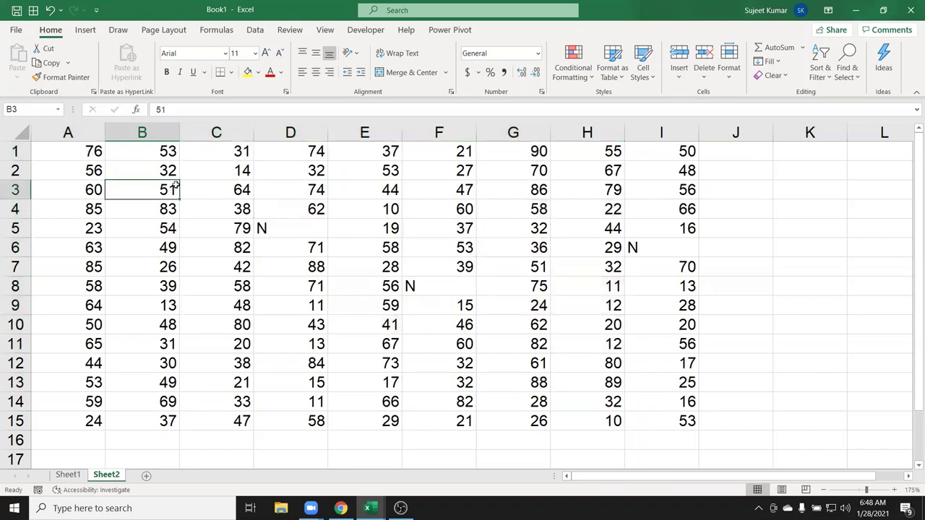
pyautogui.click(85, 155)
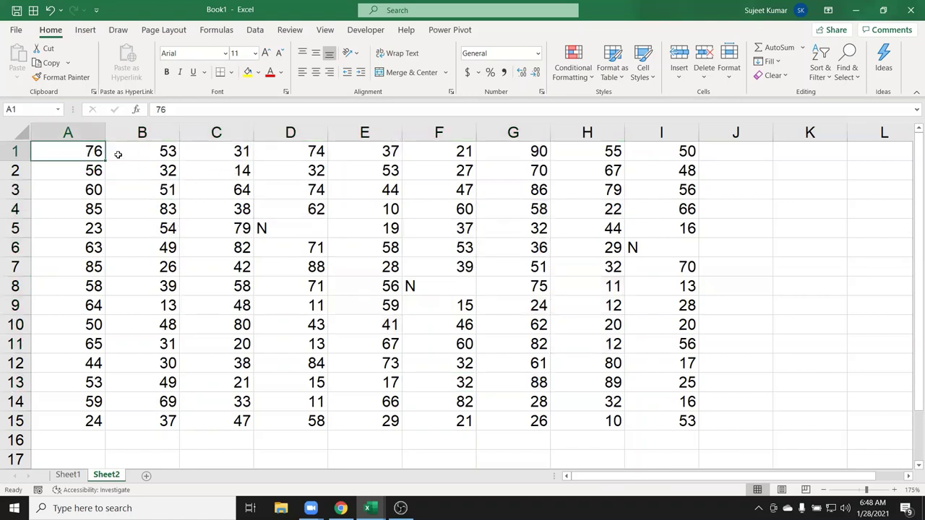
pyautogui.keyDown('ctrl'); pyautogui.click(217, 152); pyautogui.keyUp('ctrl')
pyautogui.keyDown('ctrl'); pyautogui.click(307, 152); pyautogui.keyUp('ctrl')
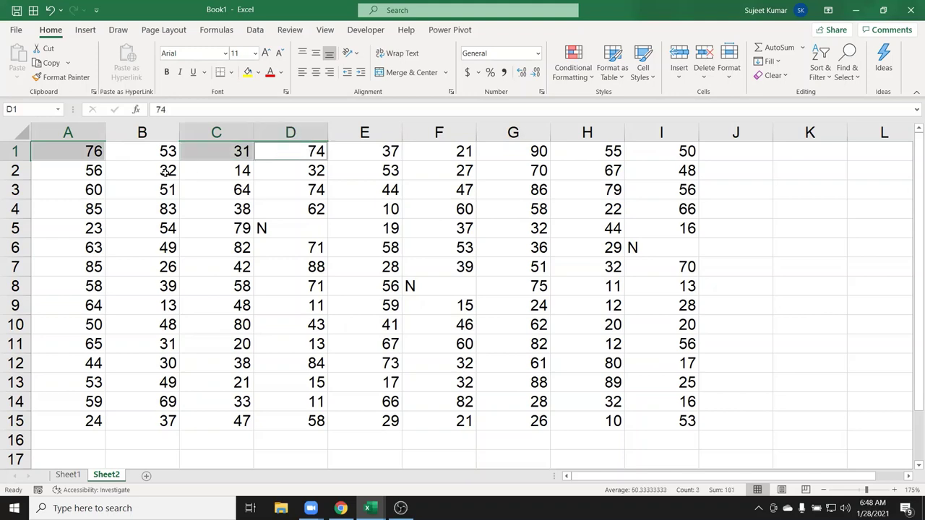
pyautogui.keyDown('ctrl'); pyautogui.click(63, 196); pyautogui.keyUp('ctrl')
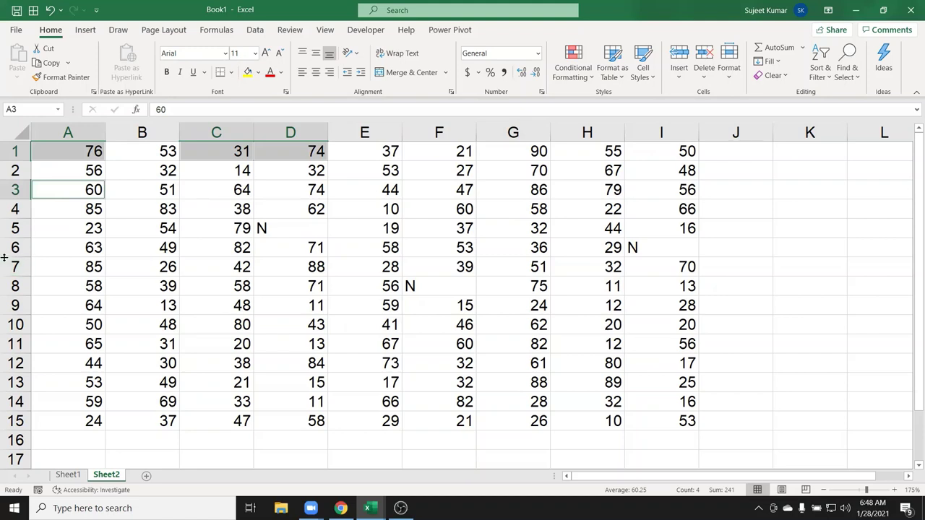
pyautogui.hotkey('ctrl', 'c')
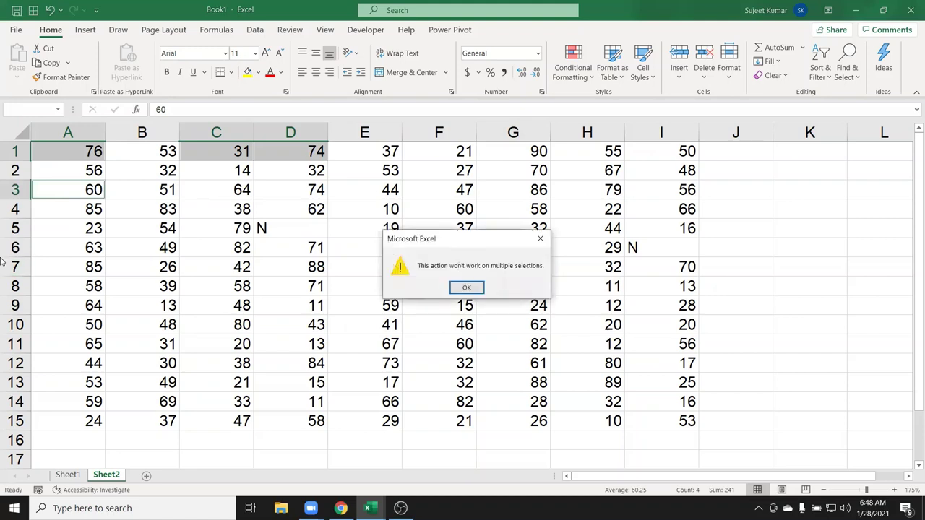
pyautogui.press('Return')
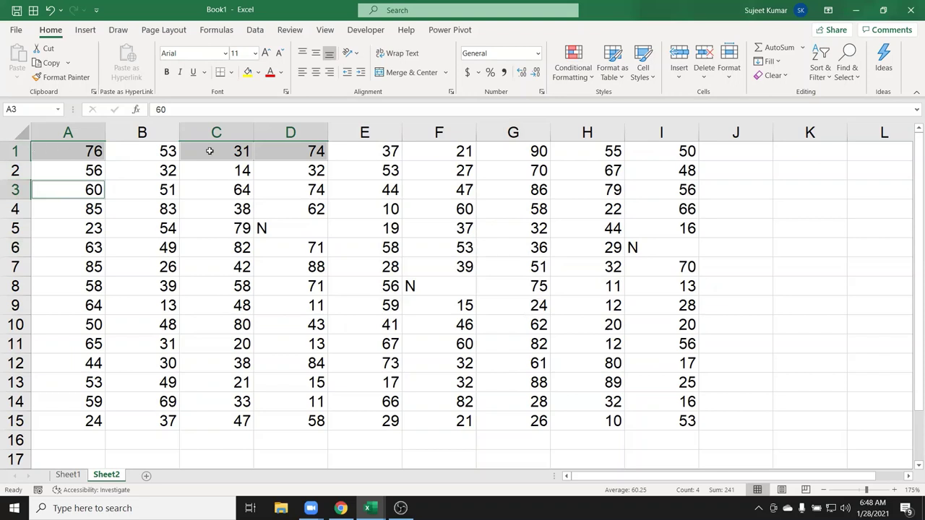
pyautogui.keyDown('ctrl'); pyautogui.click(233, 189); pyautogui.keyUp('ctrl')
pyautogui.keyDown('ctrl'); pyautogui.click(276, 189); pyautogui.keyUp('ctrl')
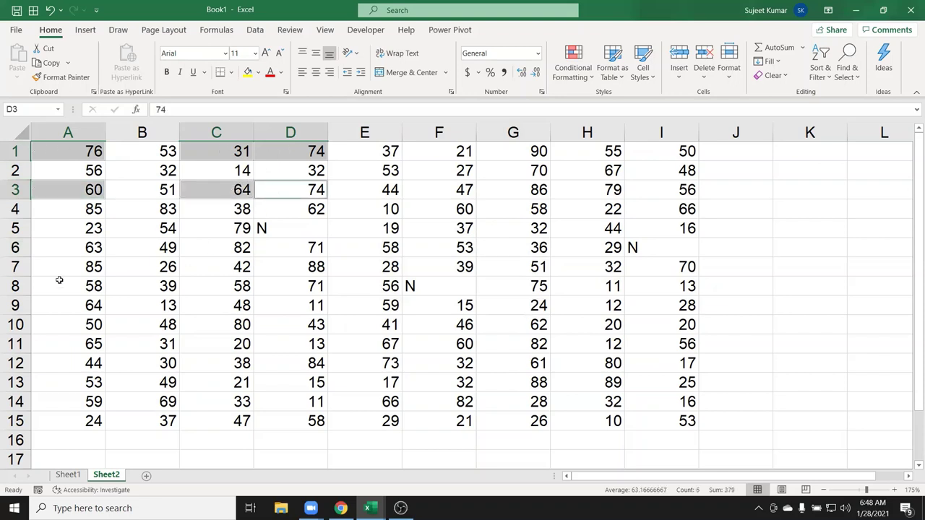
pyautogui.hotkey('ctrl', 'c')
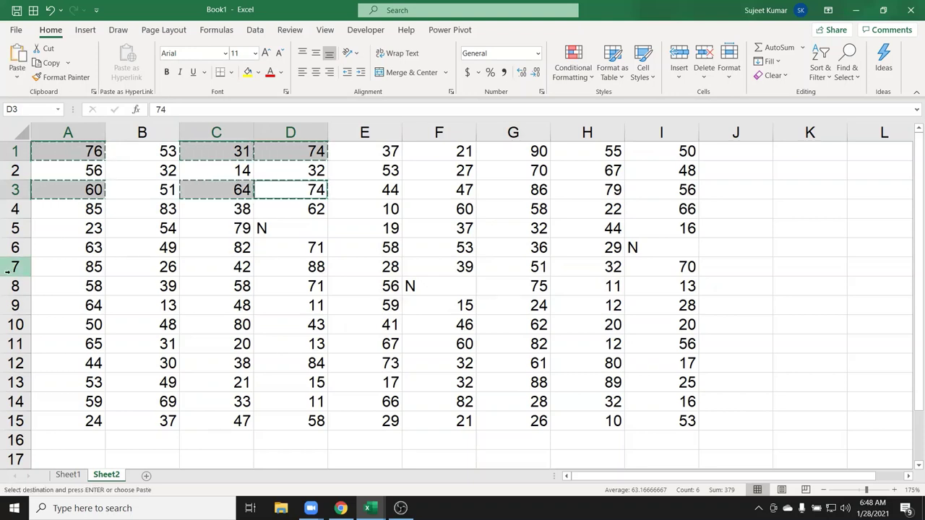
pyautogui.press('Escape')
pyautogui.click(194, 254)
pyautogui.moveTo(88, 149); pyautogui.dragTo(70, 229)
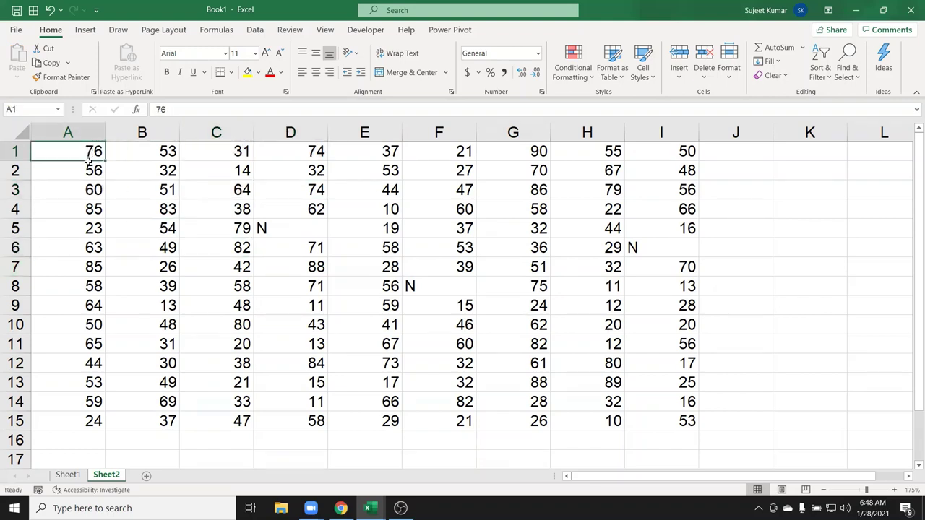
pyautogui.keyDown('ctrl'); pyautogui.click(232, 152); pyautogui.keyUp('ctrl')
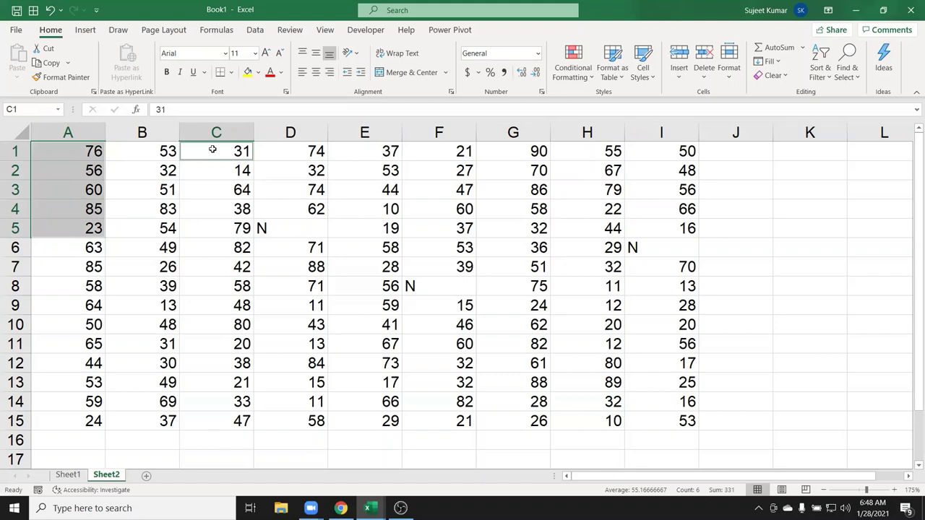
pyautogui.moveTo(212, 149); pyautogui.dragTo(213, 224)
pyautogui.moveTo(226, 163); pyautogui.dragTo(227, 233)
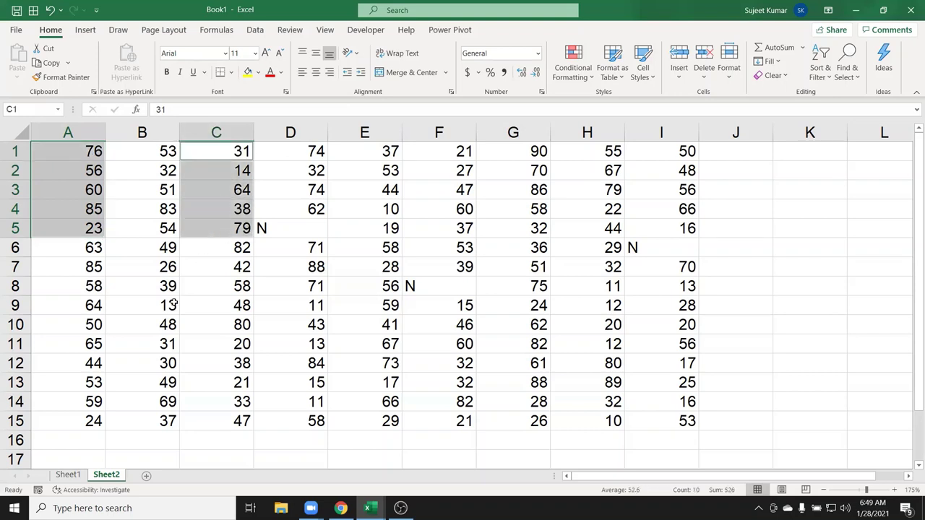
pyautogui.hotkey('ctrl', 'c')
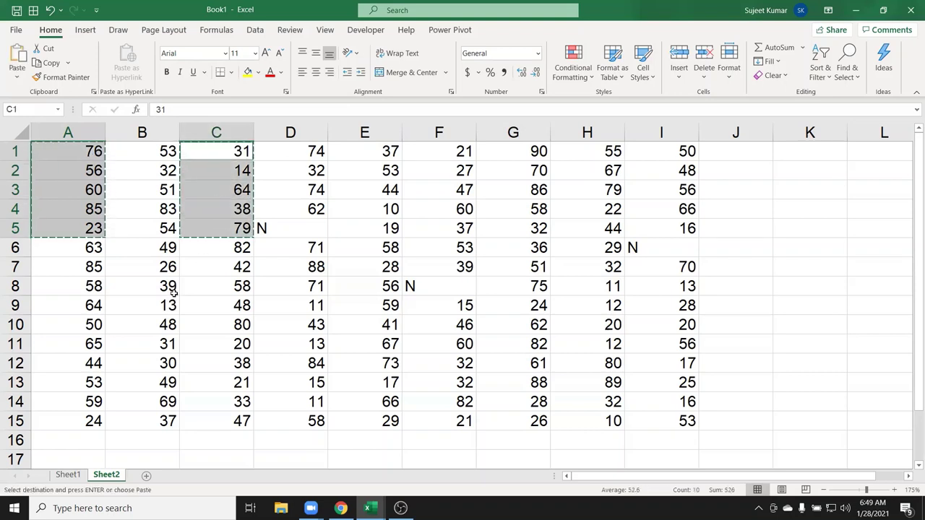
pyautogui.press('Escape')
pyautogui.click(73, 191)
pyautogui.click(80, 145)
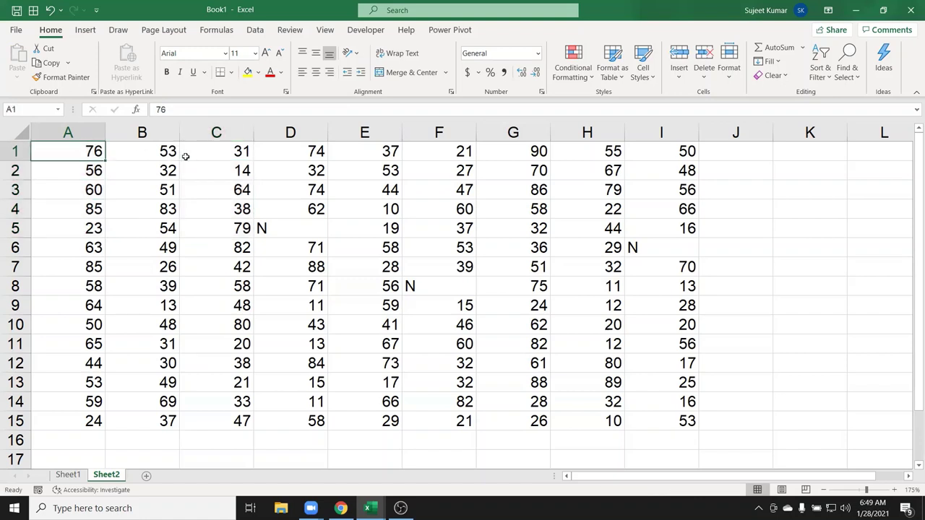
pyautogui.keyDown('ctrl'); pyautogui.click(217, 154); pyautogui.keyUp('ctrl')
pyautogui.keyDown('ctrl'); pyautogui.click(372, 153); pyautogui.keyUp('ctrl')
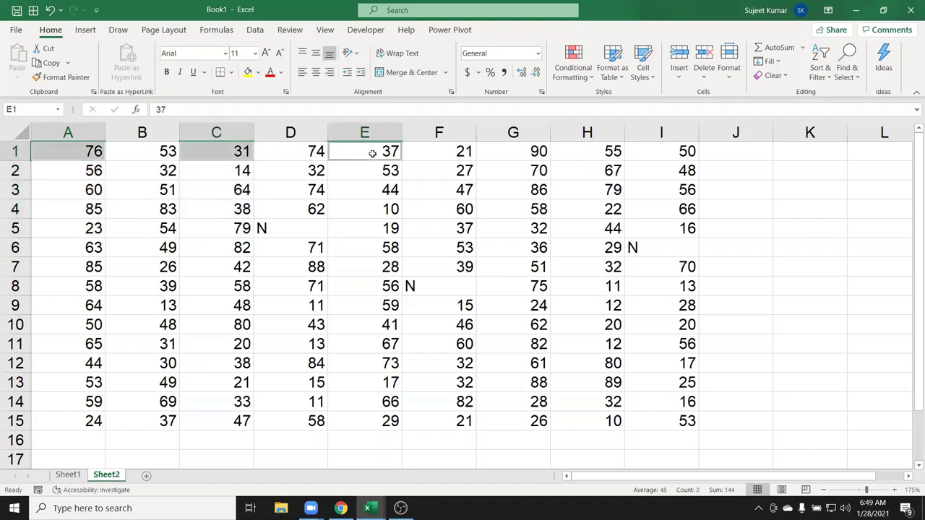
pyautogui.keyDown('ctrl'); pyautogui.click(520, 154); pyautogui.keyUp('ctrl')
pyautogui.keyDown('ctrl'); pyautogui.click(586, 153); pyautogui.keyUp('ctrl')
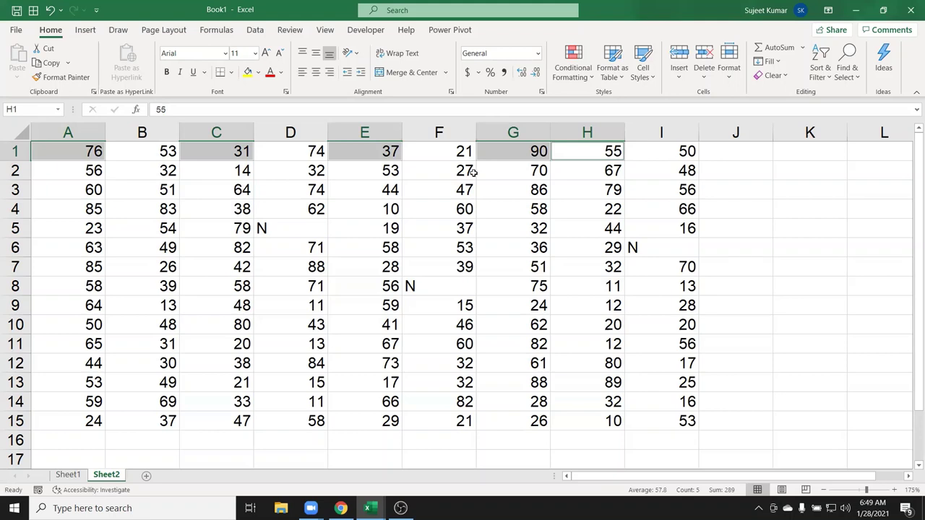
pyautogui.click(385, 171)
pyautogui.click(79, 150)
pyautogui.keyDown('ctrl'); pyautogui.click(211, 147); pyautogui.keyUp('ctrl')
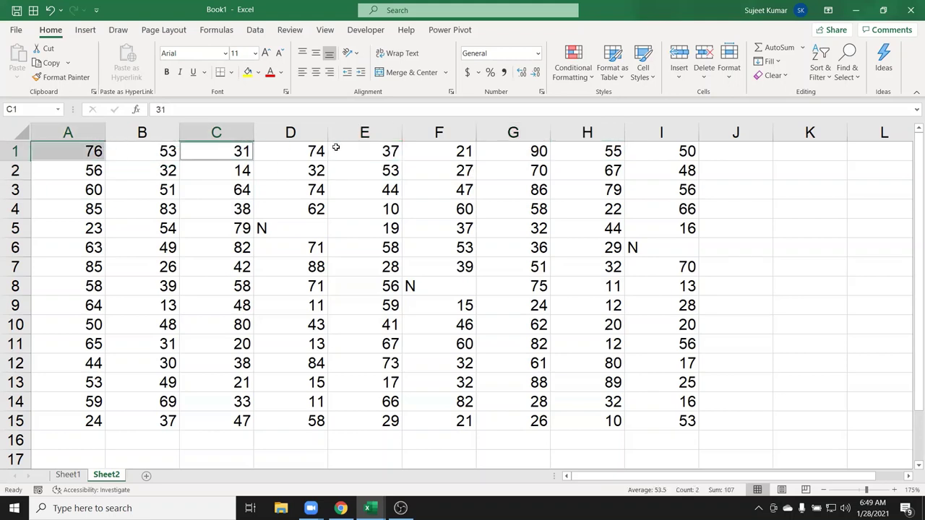
pyautogui.keyDown('ctrl'); pyautogui.click(372, 149); pyautogui.keyUp('ctrl')
pyautogui.keyDown('ctrl'); pyautogui.click(516, 150); pyautogui.keyUp('ctrl')
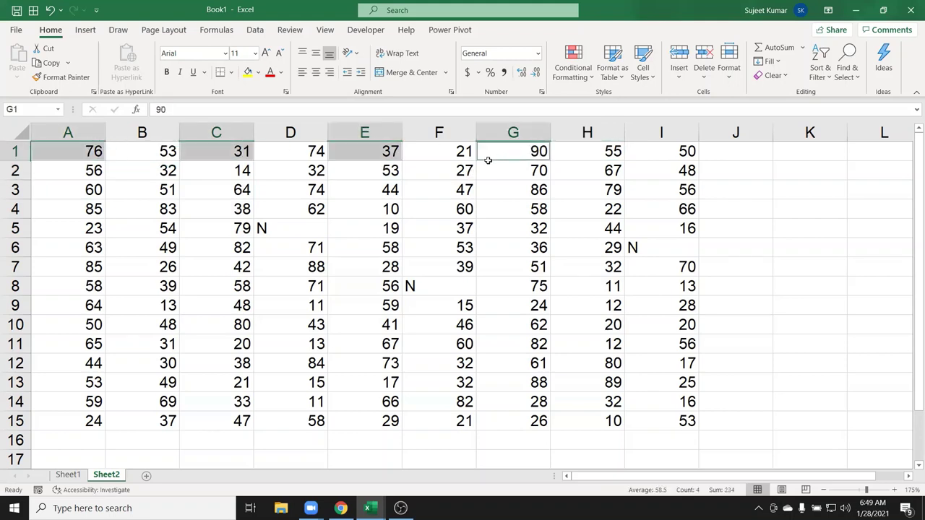
pyautogui.hotkey('ctrl', 'c')
pyautogui.click(769, 155)
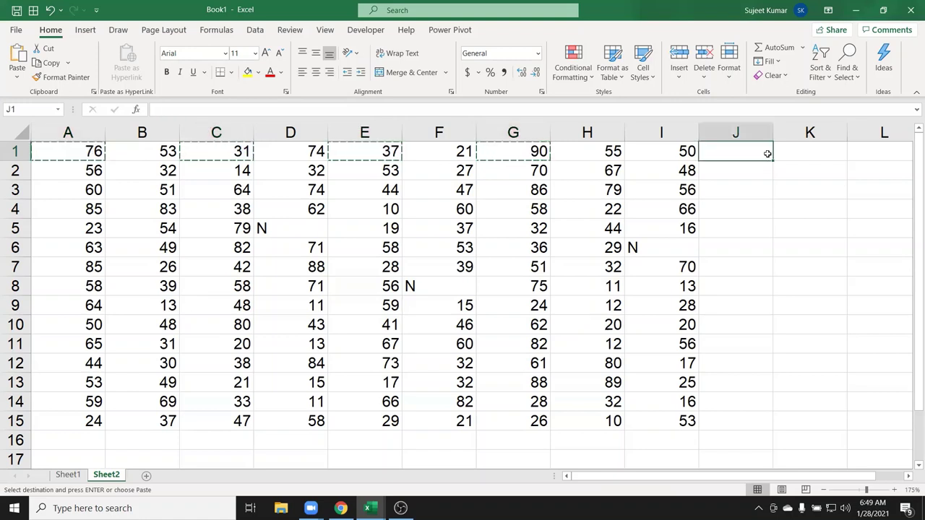
pyautogui.hotkey('ctrl', 'v')
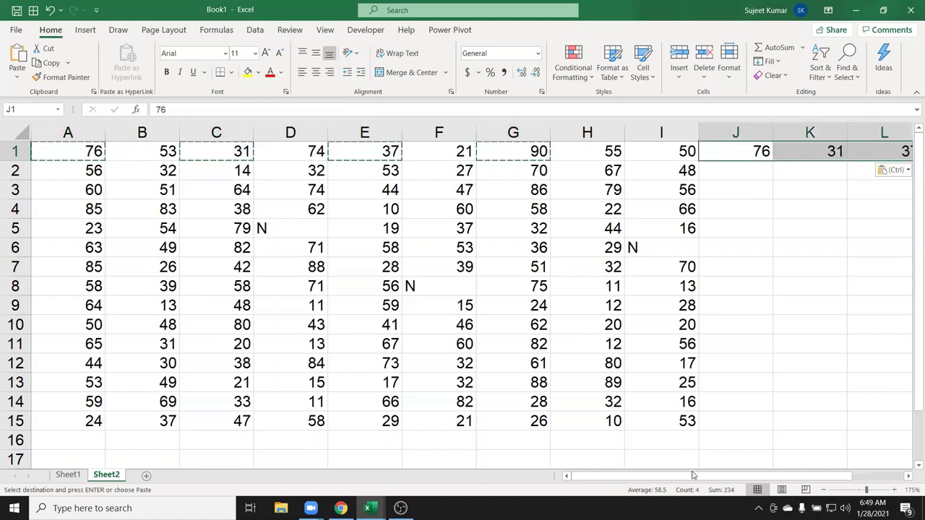
pyautogui.moveTo(692, 475)
pyautogui.mouseDown()
pyautogui.moveTo(743, 480)
pyautogui.moveTo(692, 444)
pyautogui.mouseUp()
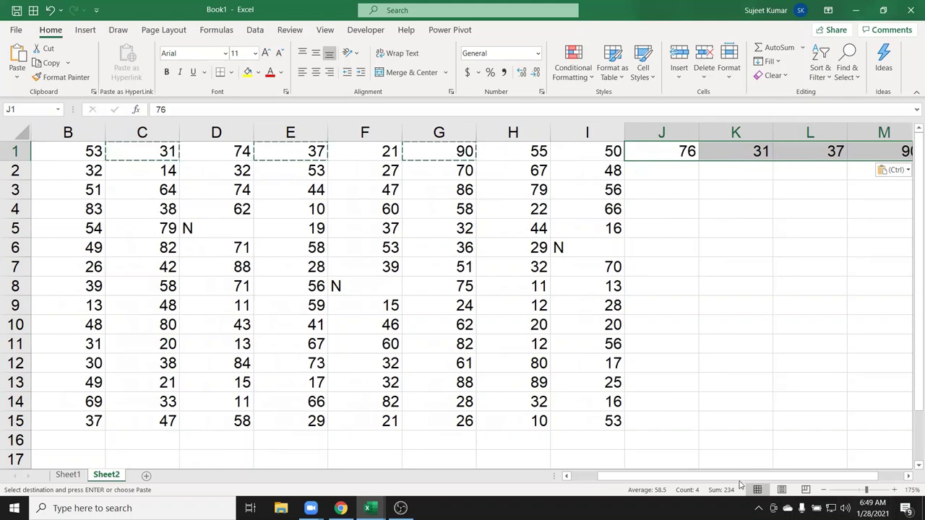
pyautogui.moveTo(739, 481); pyautogui.dragTo(565, 488)
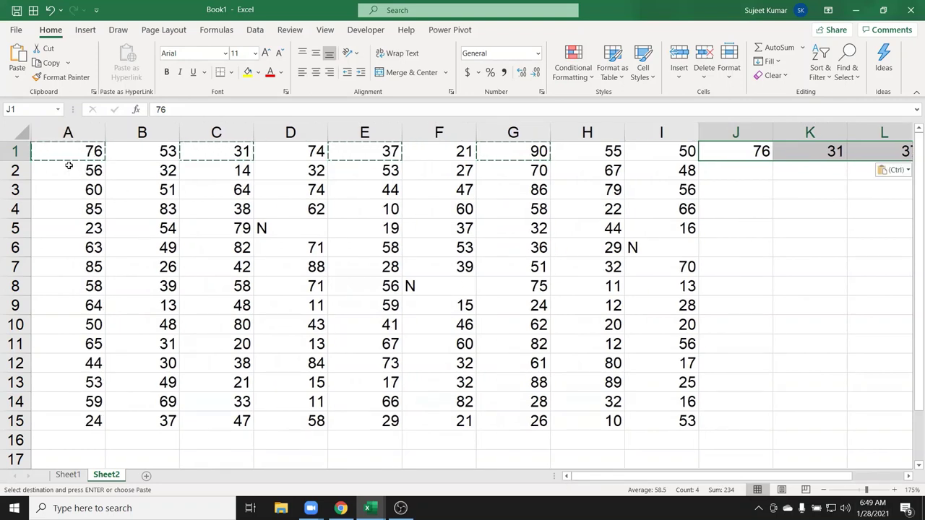
pyautogui.click(69, 191)
pyautogui.keyDown('ctrl'); pyautogui.click(145, 284); pyautogui.keyUp('ctrl')
pyautogui.keyDown('ctrl'); pyautogui.click(368, 344); pyautogui.keyUp('ctrl')
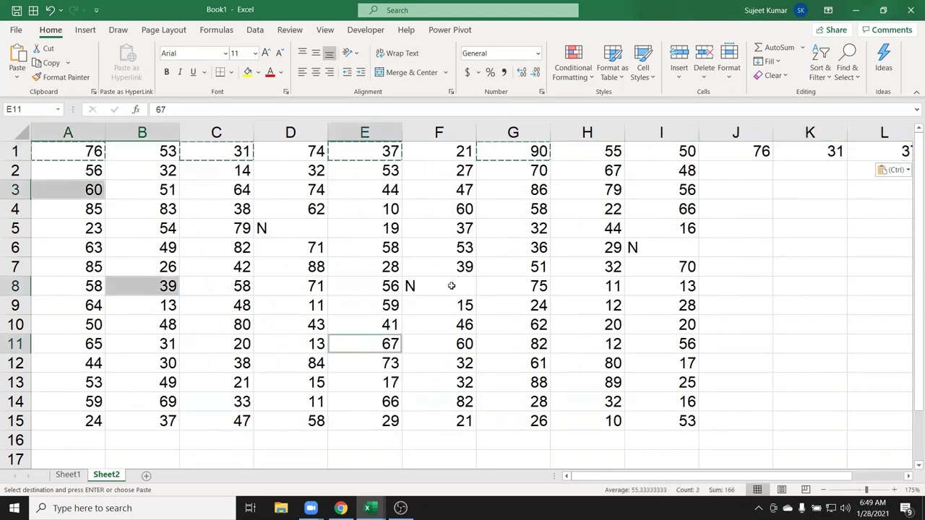
pyautogui.keyDown('ctrl'); pyautogui.click(451, 286); pyautogui.keyUp('ctrl')
pyautogui.keyDown('ctrl'); pyautogui.click(449, 247); pyautogui.keyUp('ctrl')
pyautogui.keyDown('ctrl'); pyautogui.click(517, 228); pyautogui.keyUp('ctrl')
pyautogui.keyDown('ctrl'); pyautogui.click(444, 209); pyautogui.keyUp('ctrl')
pyautogui.keyDown('ctrl'); pyautogui.click(217, 266); pyautogui.keyUp('ctrl')
pyautogui.keyDown('ctrl'); pyautogui.click(220, 209); pyautogui.keyUp('ctrl')
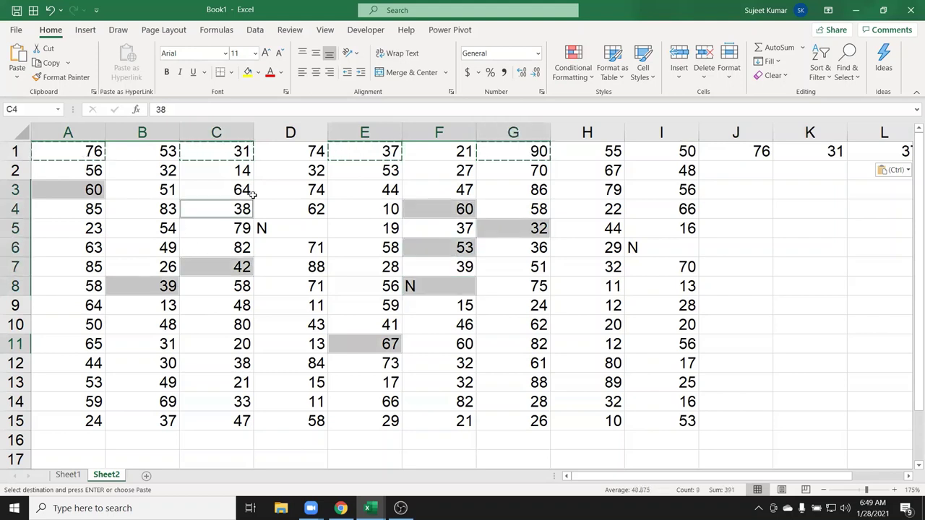
pyautogui.hotkey('ctrl', 'v')
pyautogui.press('Return')
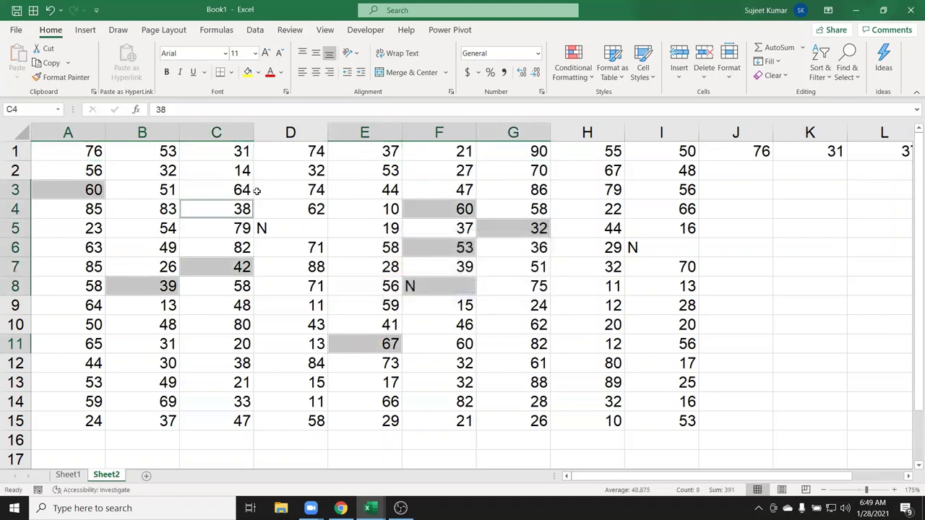
pyautogui.click(502, 252)
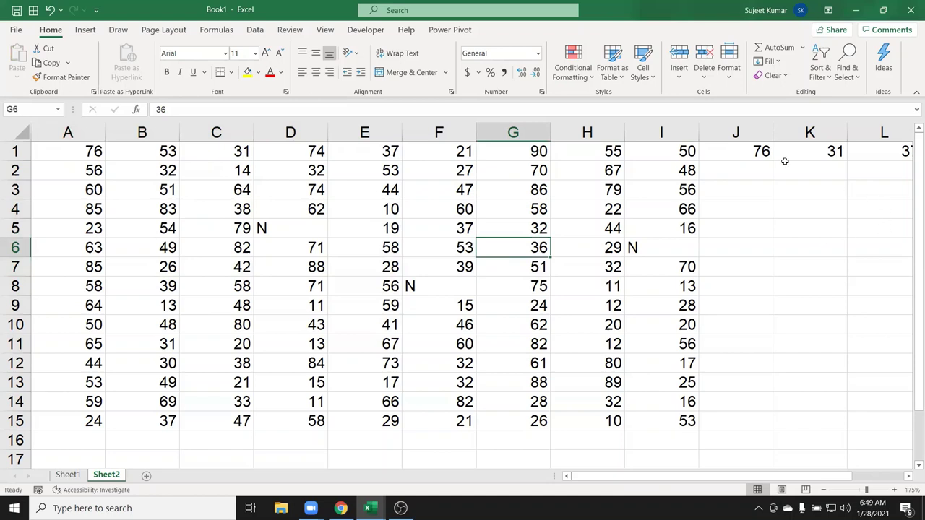
pyautogui.moveTo(758, 152); pyautogui.dragTo(910, 156)
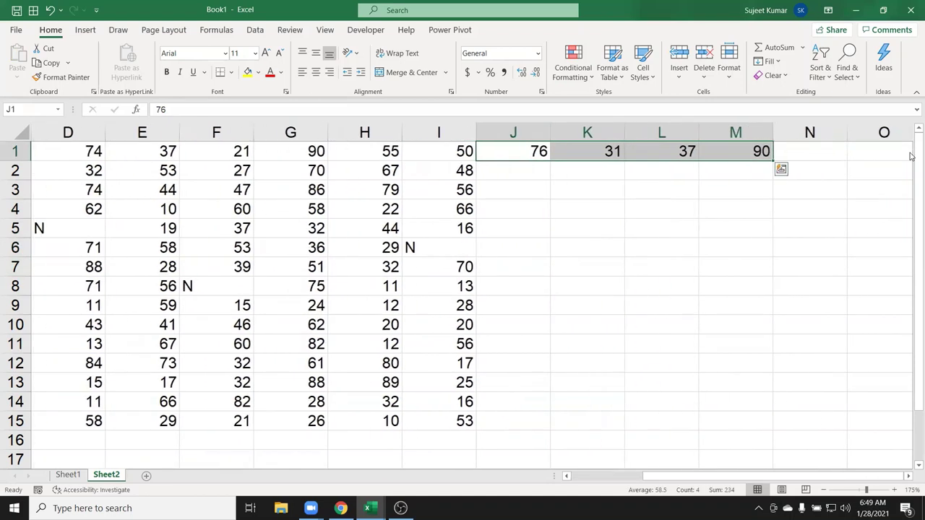
pyautogui.press('Delete')
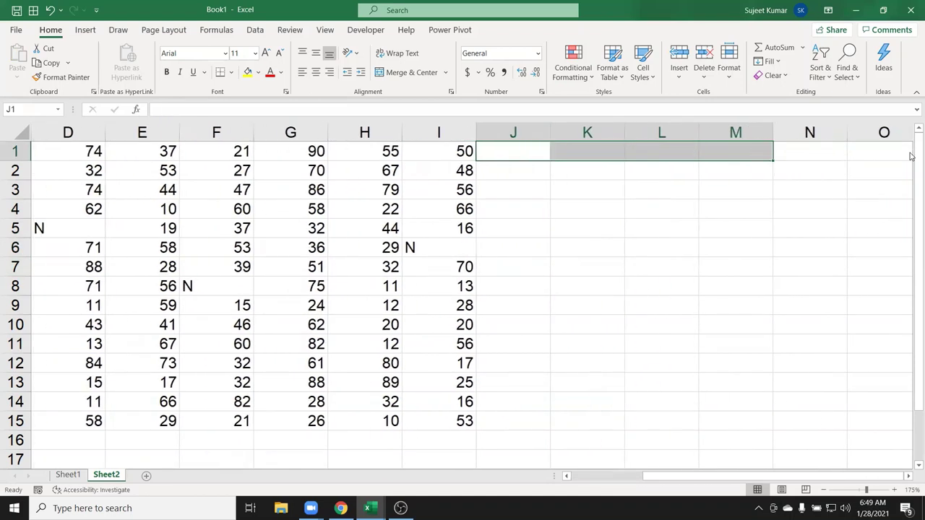
pyautogui.hotkey('ctrl', 'Home')
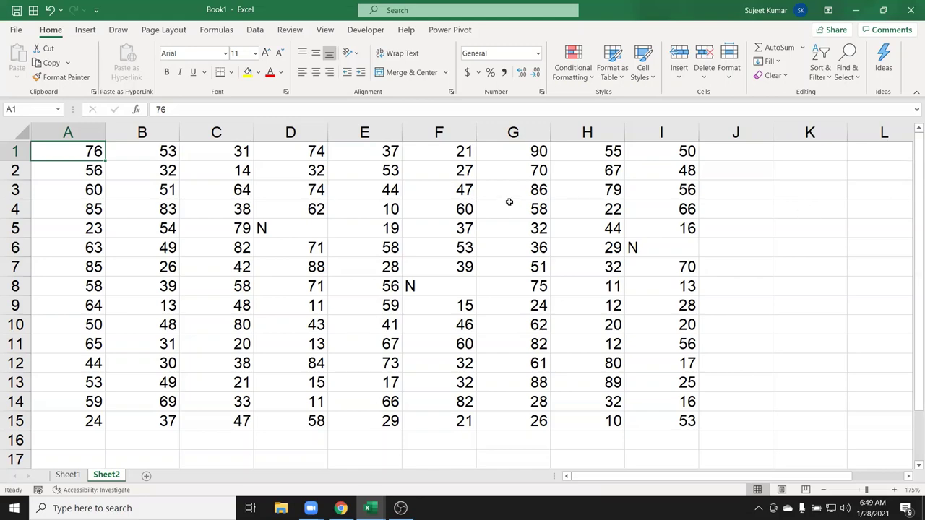
# Step: Add three new blank sheets, Sheet3, Sheet4 and Sheet5
pyautogui.click(147, 476)
pyautogui.click(185, 477)
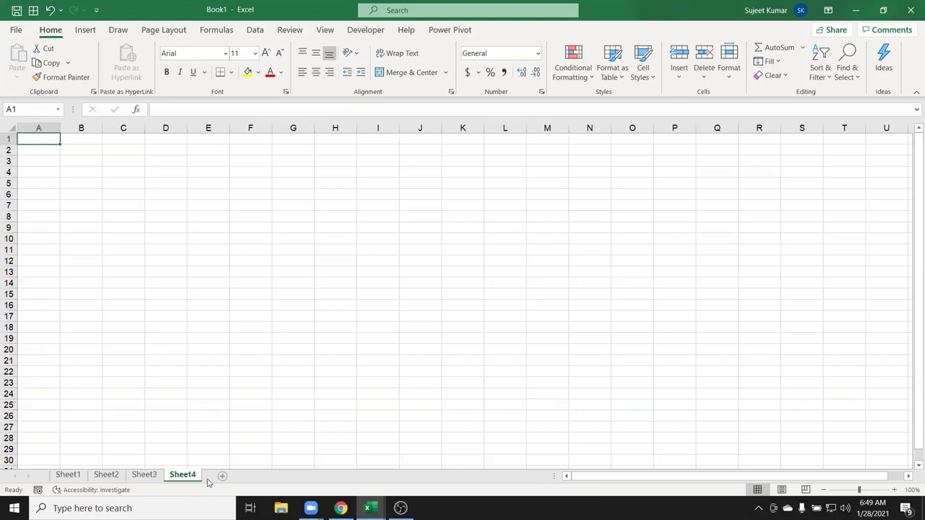
pyautogui.click(222, 478)
# Step: Group Sheet1, Sheet3 and Sheet5 together and select cell E16
pyautogui.click(65, 478)
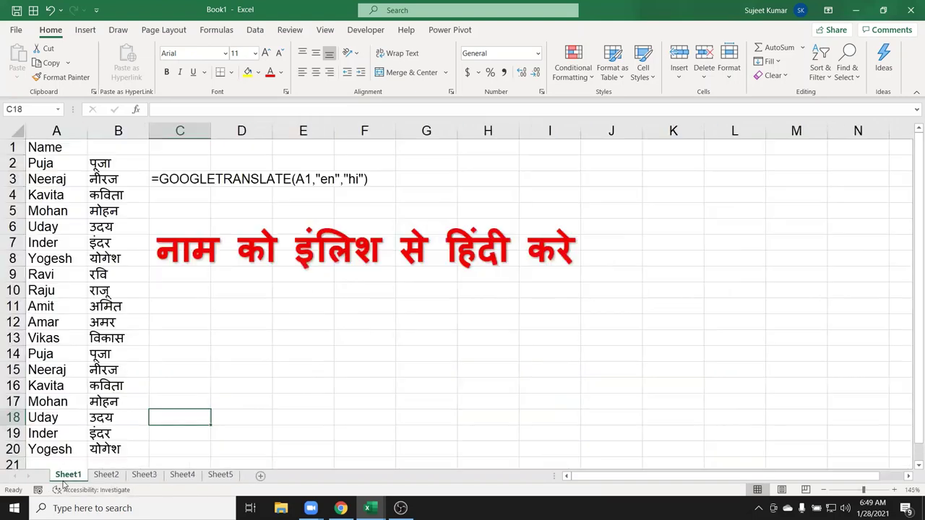
pyautogui.keyDown('ctrl'); pyautogui.click(147, 479); pyautogui.keyUp('ctrl')
pyautogui.keyDown('ctrl'); pyautogui.click(217, 478); pyautogui.keyUp('ctrl')
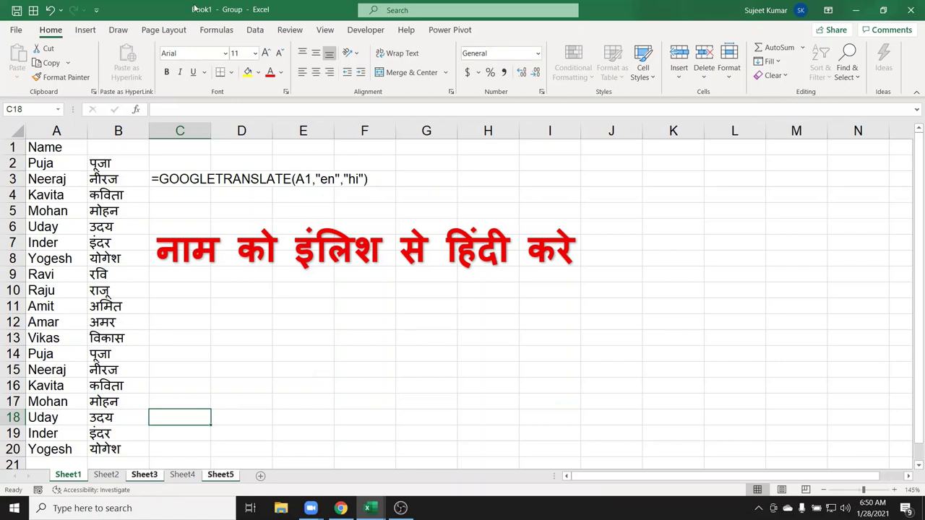
pyautogui.click(316, 392)
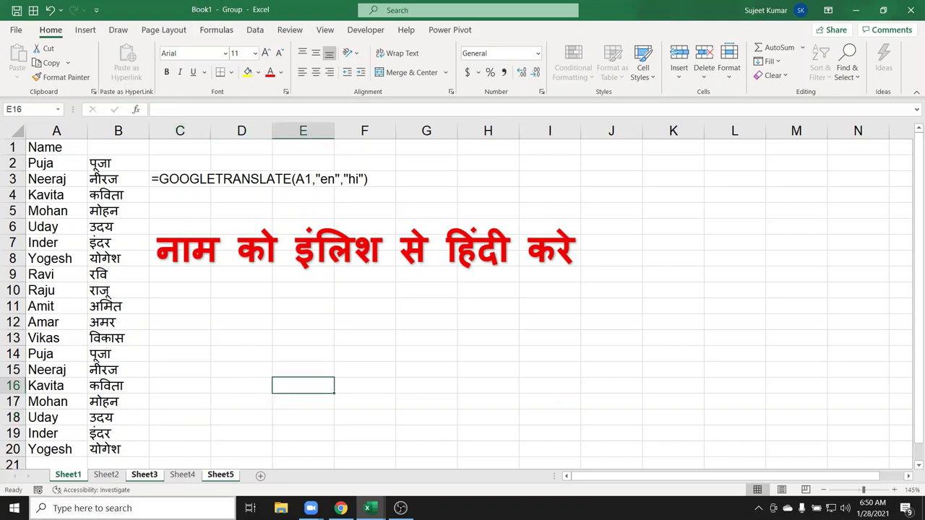
# Step: Ungroup the sheets and insert a new Sheet6 after Sheet3, returning to Sheet3
pyautogui.click(182, 474)
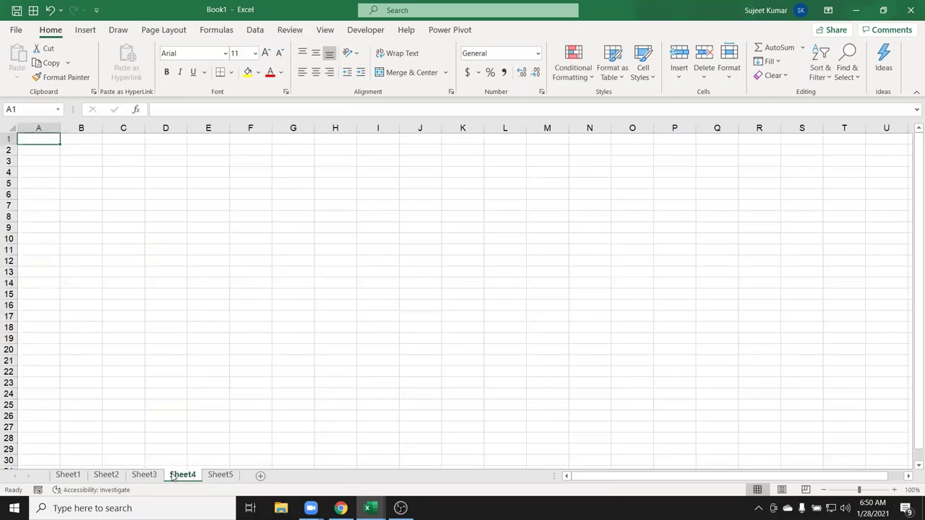
pyautogui.click(107, 475)
pyautogui.click(144, 475)
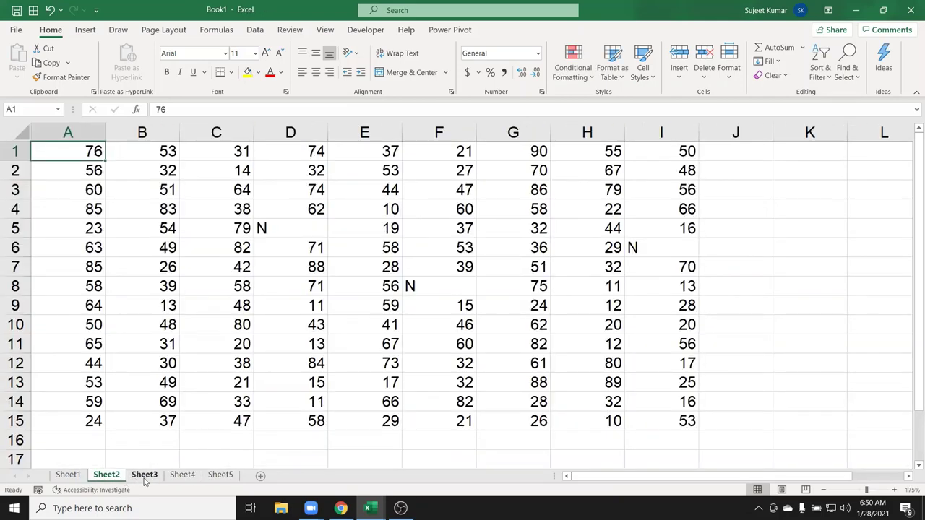
pyautogui.click(261, 477)
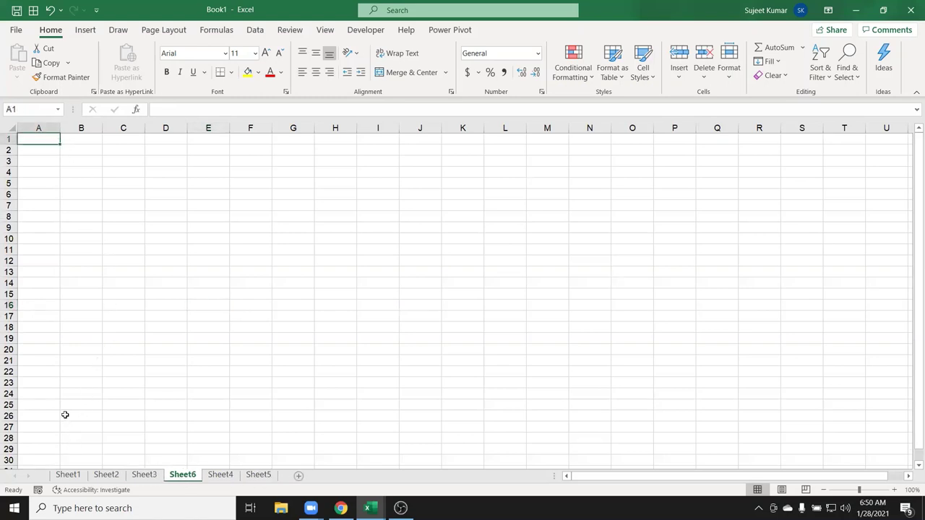
pyautogui.click(155, 480)
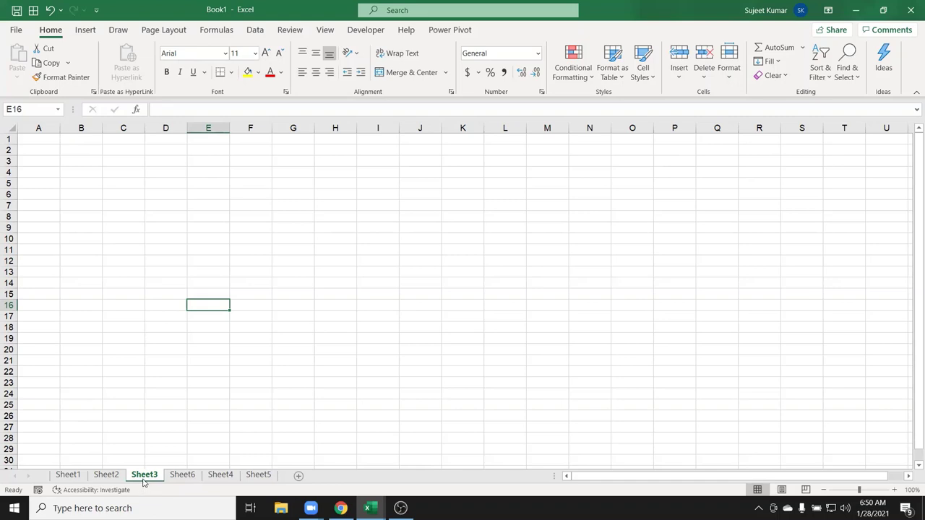
# Step: Group Sheet3 through Sheet5 and enter today's date in A1 with Ctrl+;
pyautogui.keyDown('shift'); pyautogui.click(263, 476); pyautogui.keyUp('shift')
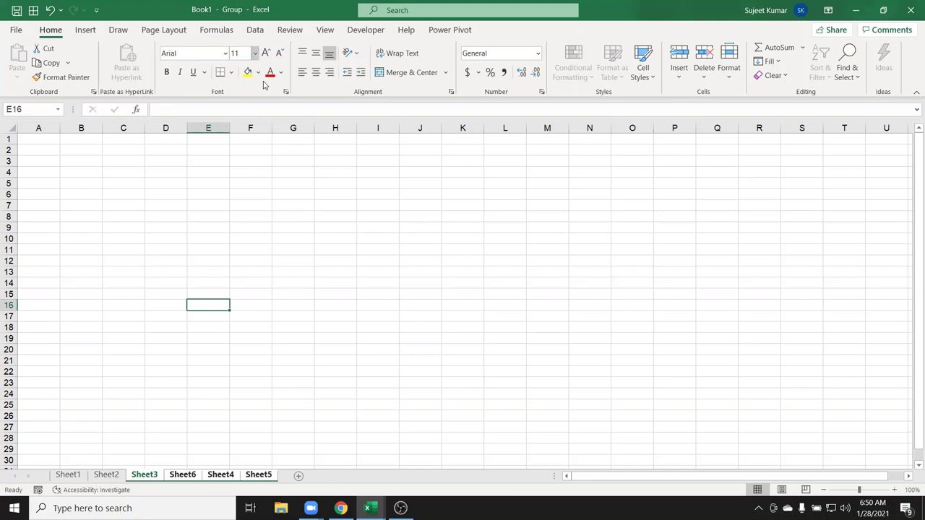
pyautogui.hotkey('ctrl', 'Home')
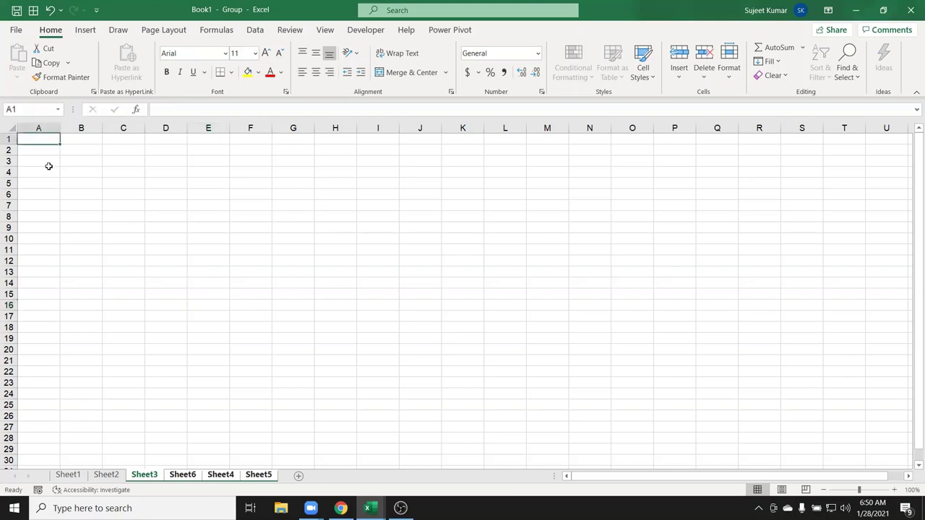
pyautogui.scroll(5, 50, 216)
pyautogui.scroll(1, 54, 218)
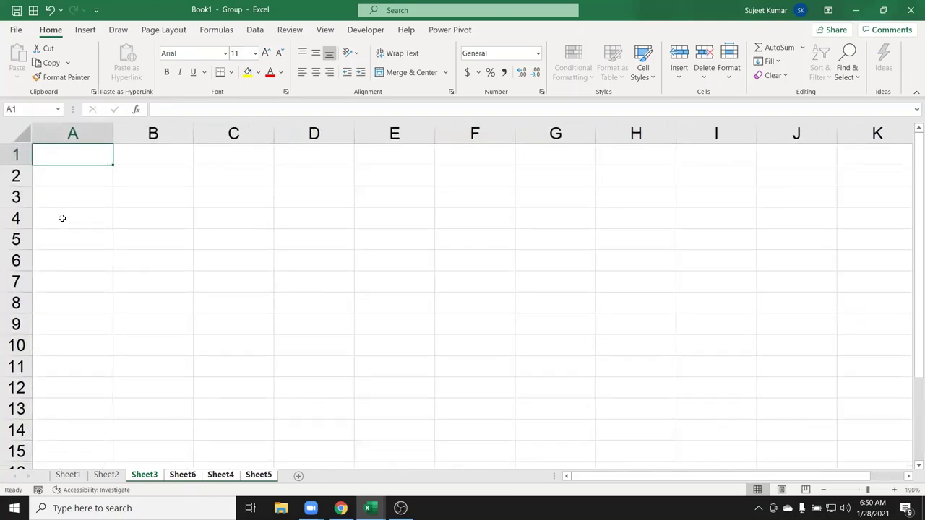
pyautogui.hotkey('ctrl', ';')
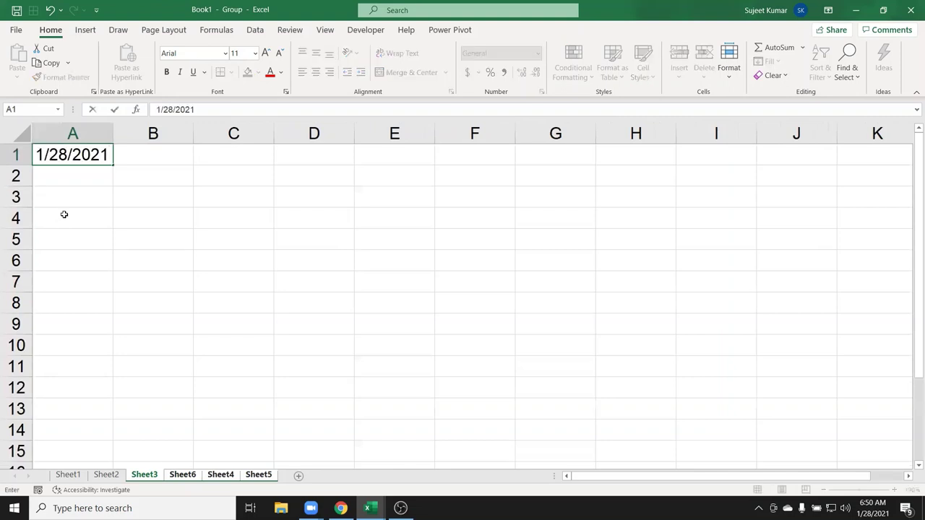
pyautogui.press('Return')
# Step: Regroup, then ungroup the sheet tabs and check which sheets received the date
pyautogui.click(192, 476)
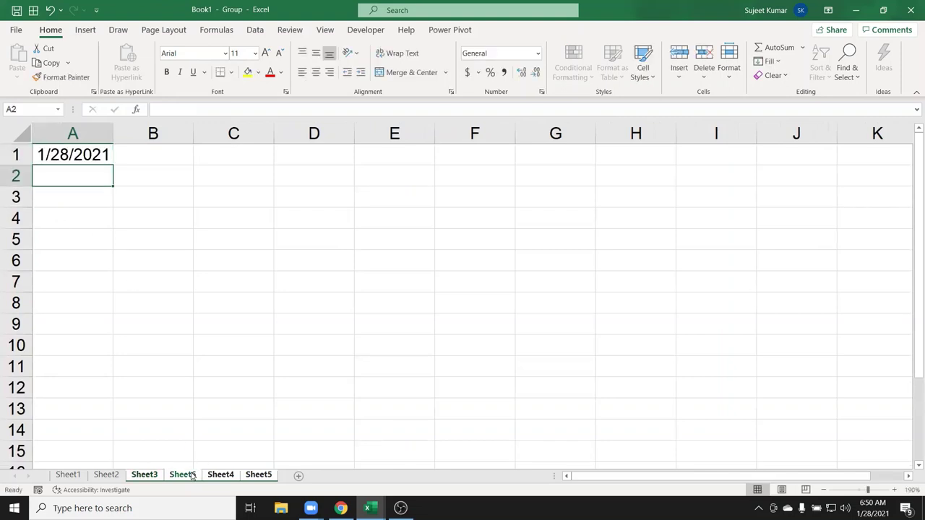
pyautogui.keyDown('ctrl'); pyautogui.click(221, 476); pyautogui.keyUp('ctrl')
pyautogui.keyDown('ctrl'); pyautogui.click(259, 475); pyautogui.keyUp('ctrl')
pyautogui.click(213, 480)
pyautogui.click(191, 480)
pyautogui.click(155, 481)
pyautogui.click(106, 475)
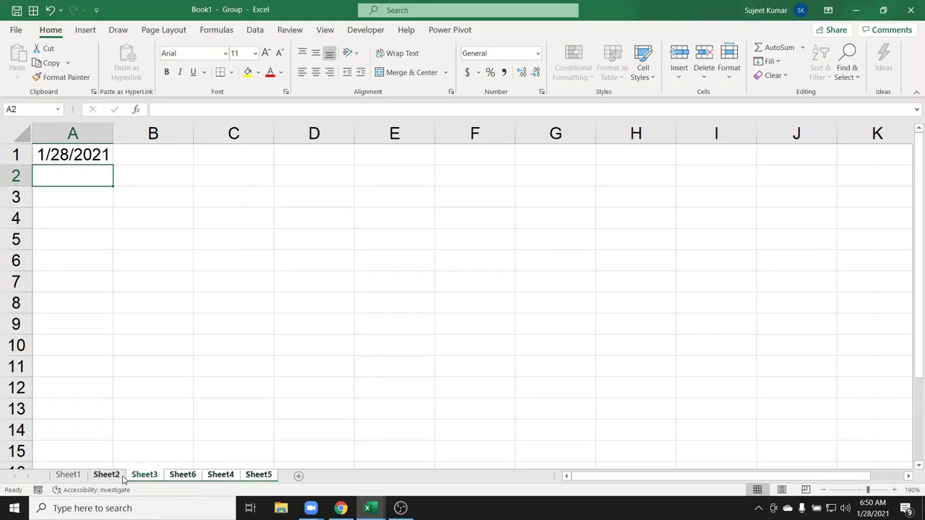
pyautogui.click(150, 475)
pyautogui.click(186, 476)
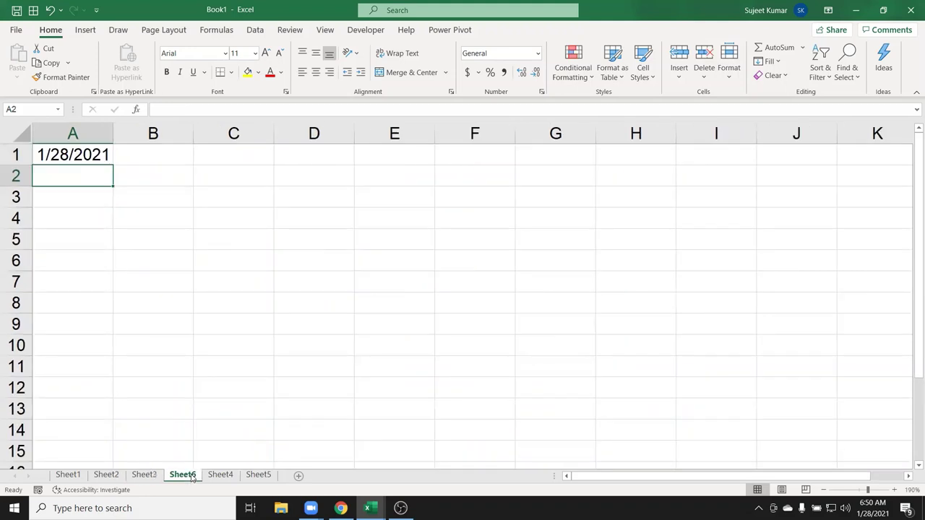
pyautogui.click(221, 476)
pyautogui.click(257, 475)
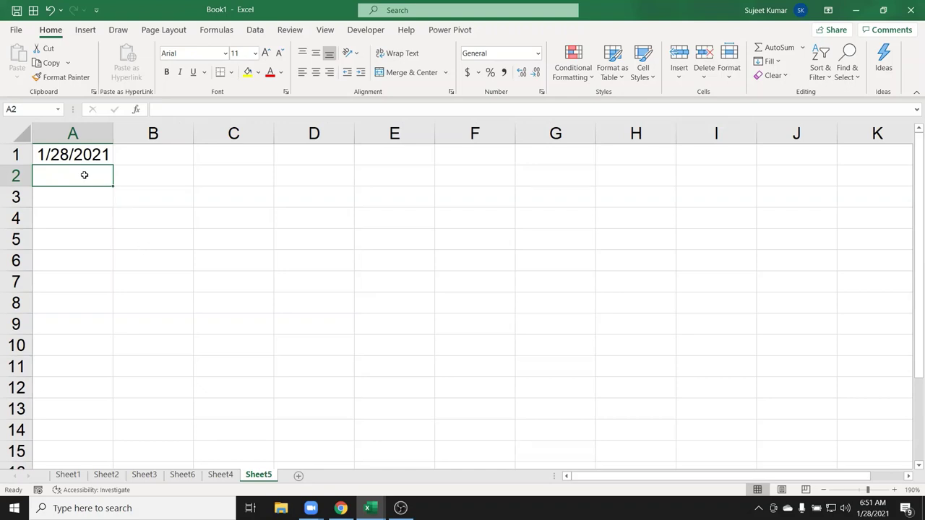
# Step: Delete the date from A1 on Sheet5, Sheet4 and Sheet6, then return to Sheet2
pyautogui.click(84, 160)
pyautogui.press('Delete')
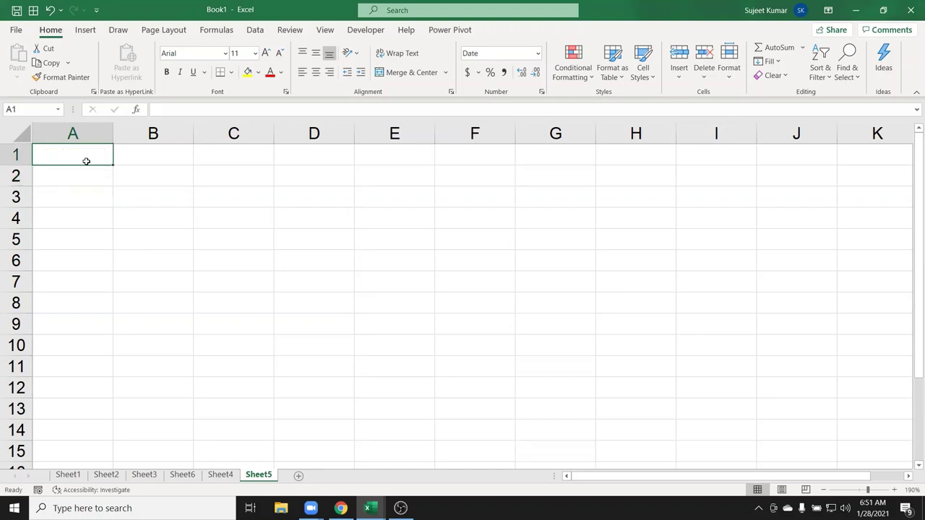
pyautogui.click(221, 476)
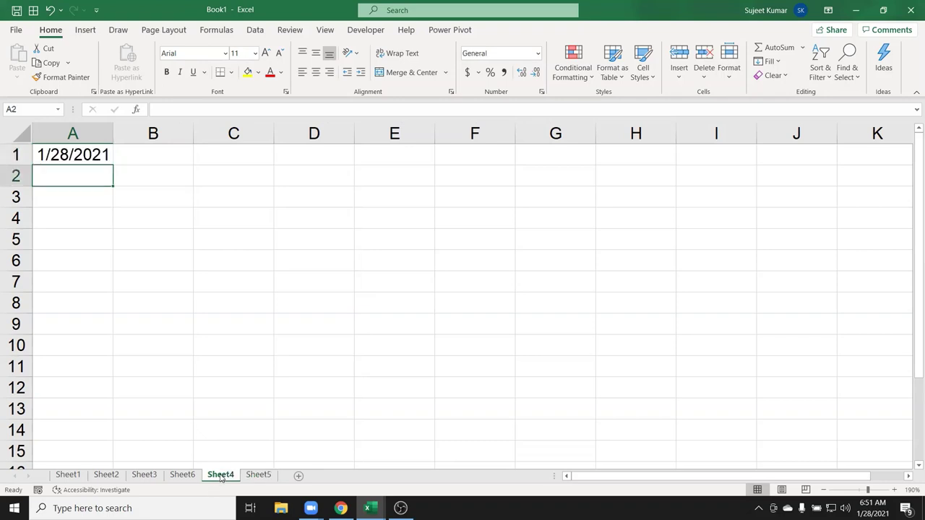
pyautogui.press('Up')
pyautogui.press('Delete')
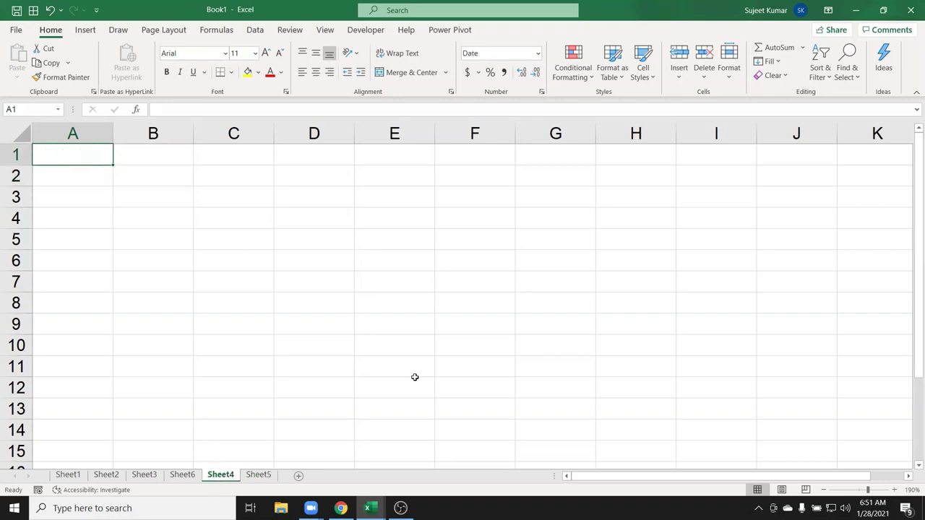
pyautogui.click(182, 475)
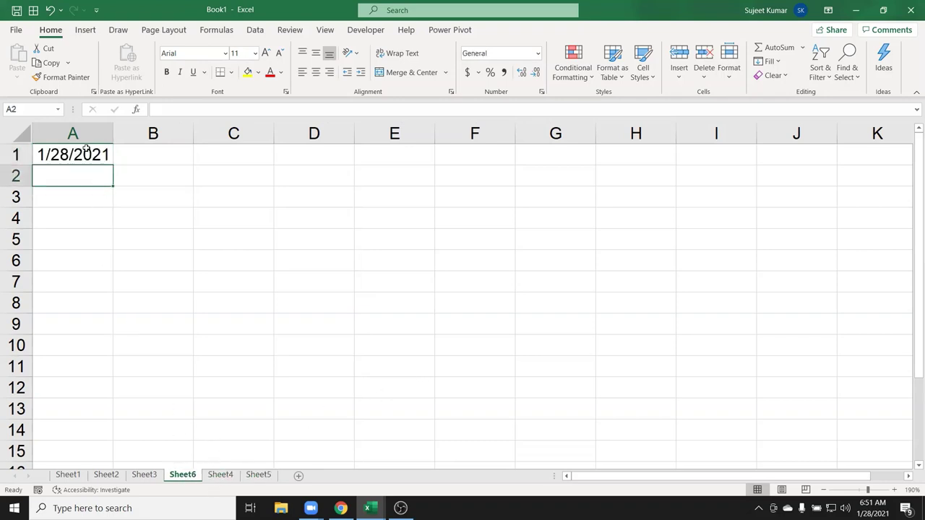
pyautogui.click(85, 149)
pyautogui.press('Delete')
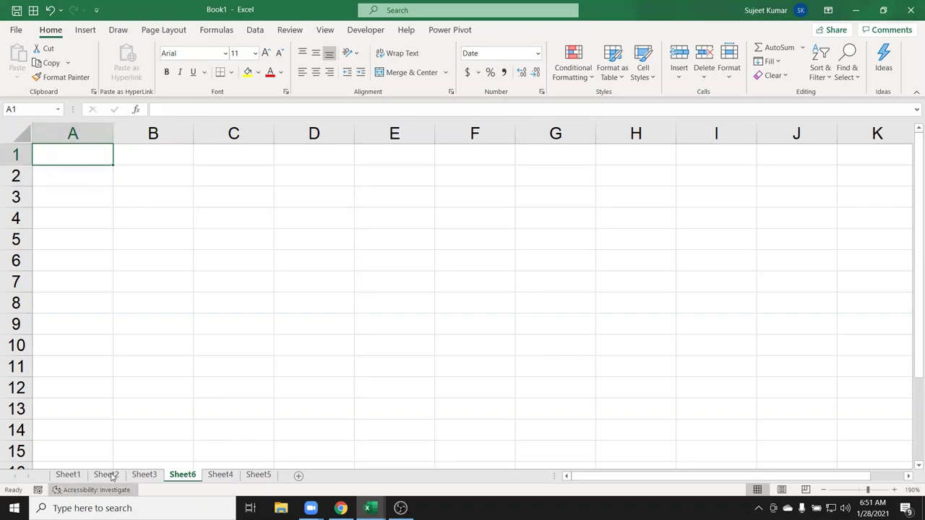
pyautogui.click(136, 475)
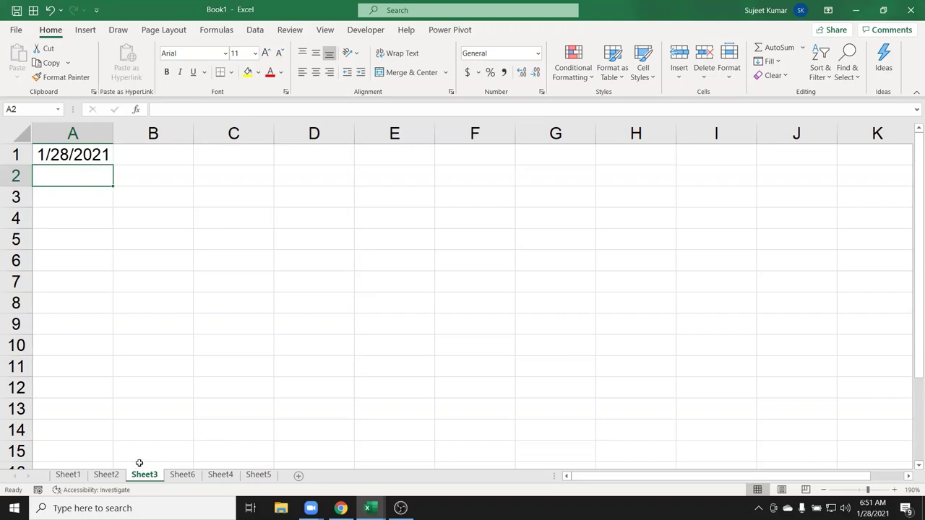
pyautogui.click(116, 477)
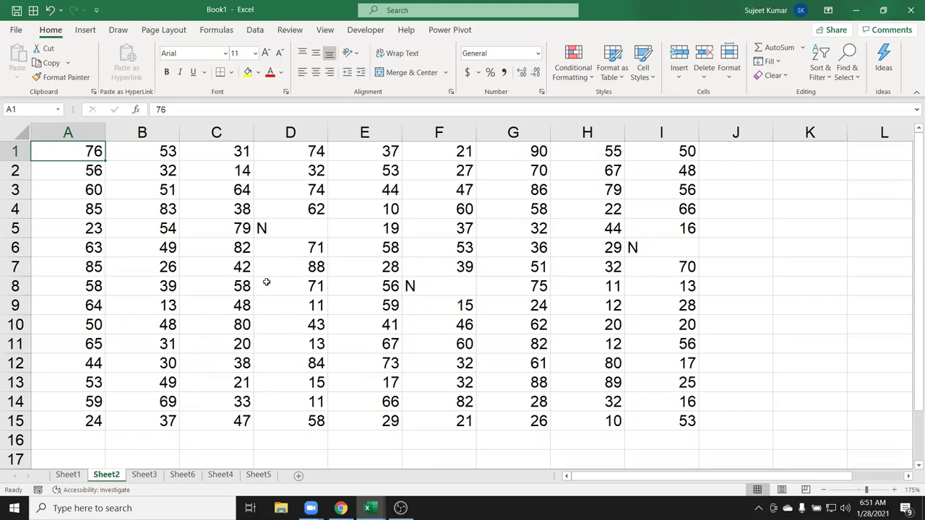
# Step: Select cells D7 (88) and E5 (19) on Sheet2, then bring up the Microsoft Search box
pyautogui.click(287, 266)
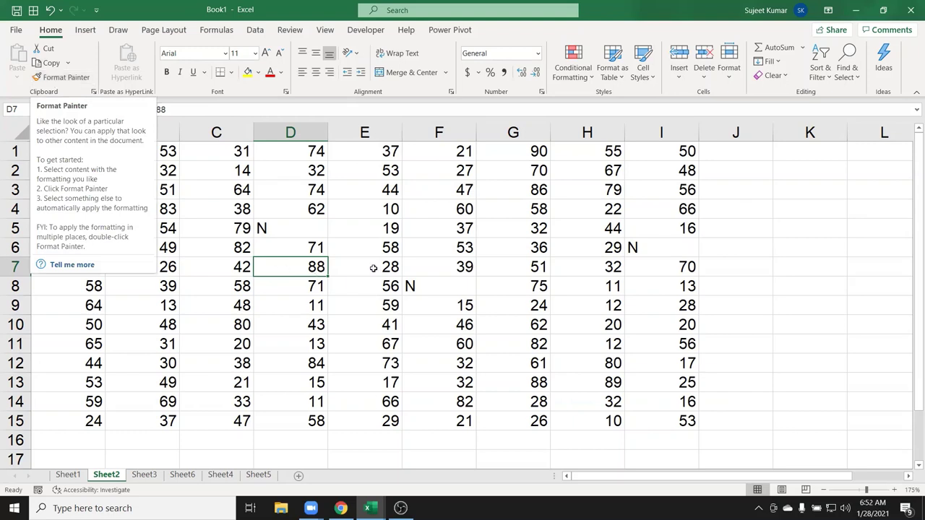
pyautogui.click(384, 229)
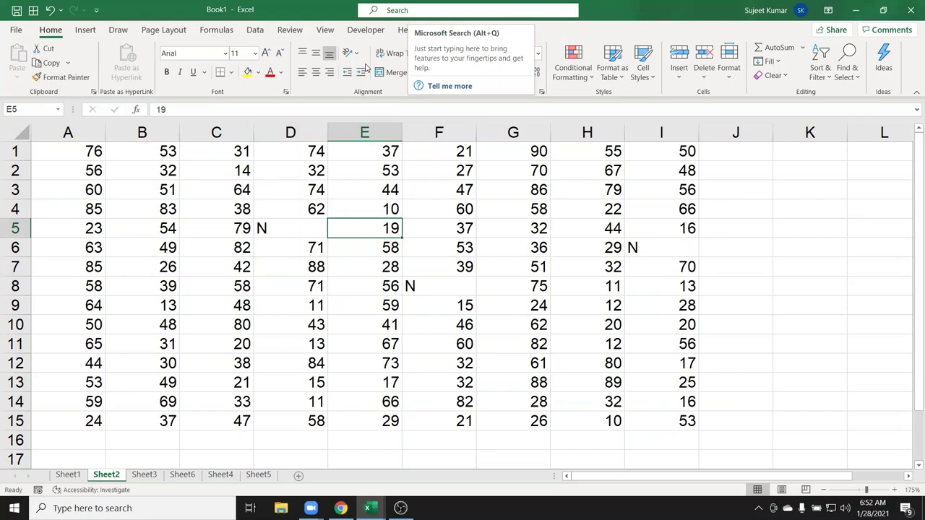
pyautogui.hotkey('alt', 'q')
# Step: Search for 'sortcu' to get help on keyboard shortcuts in Excel
pyautogui.click(441, 11)
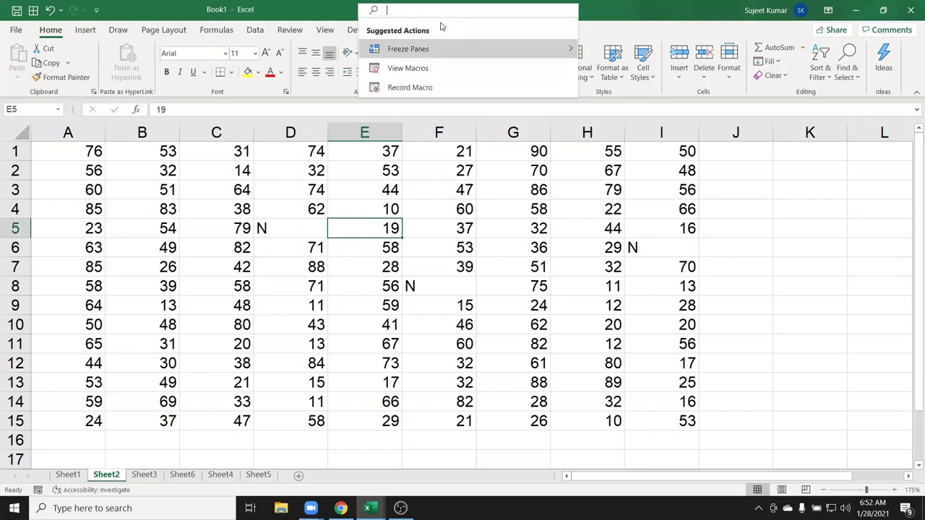
pyautogui.write('s')
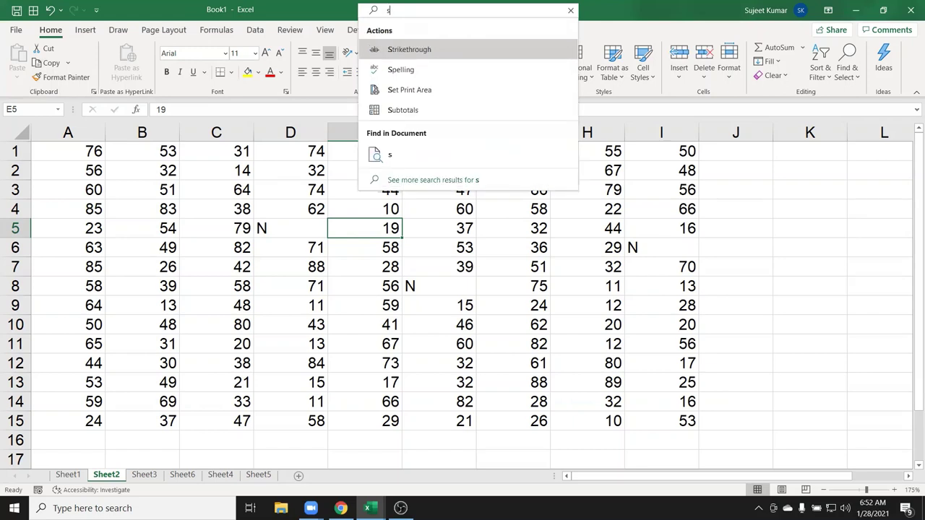
pyautogui.write('or')
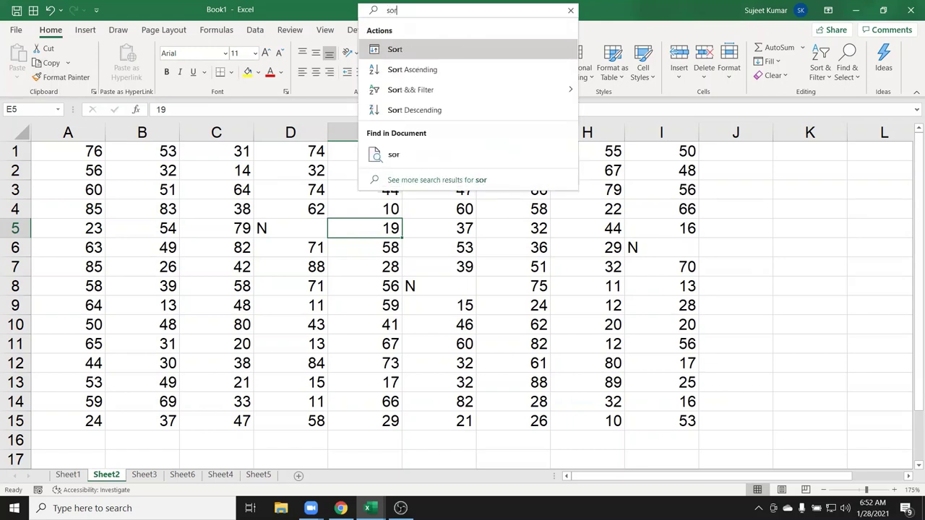
pyautogui.write('tcut')
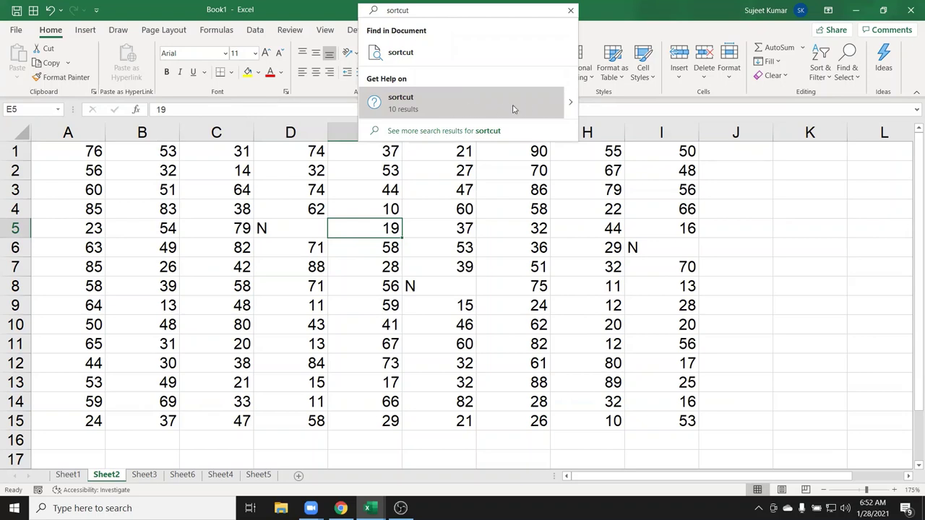
pyautogui.moveTo(578, 110)
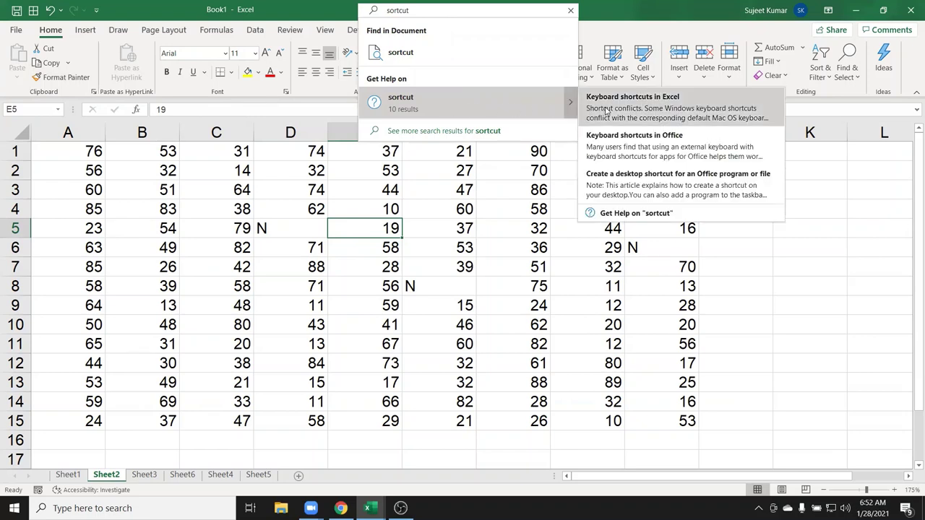
pyautogui.press('Escape')
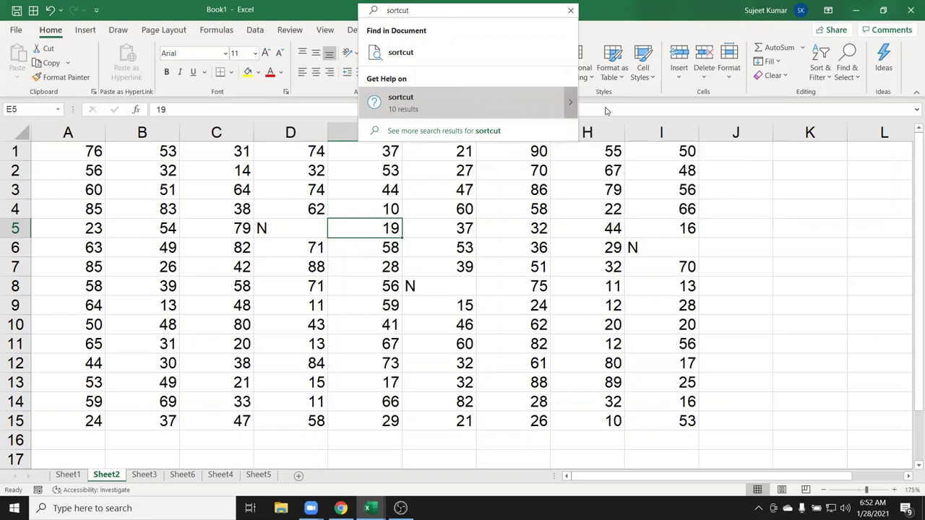
pyautogui.press('Escape')
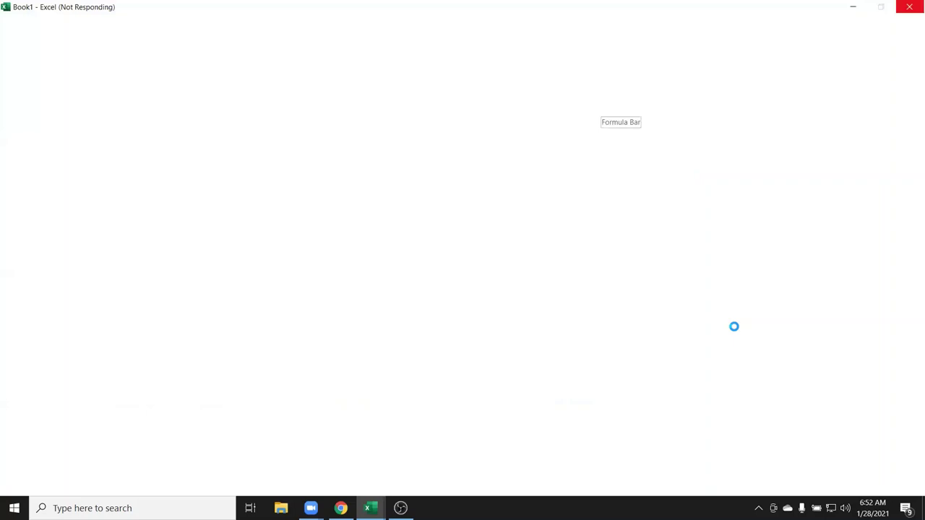
pyautogui.scroll(-5, 733, 336)
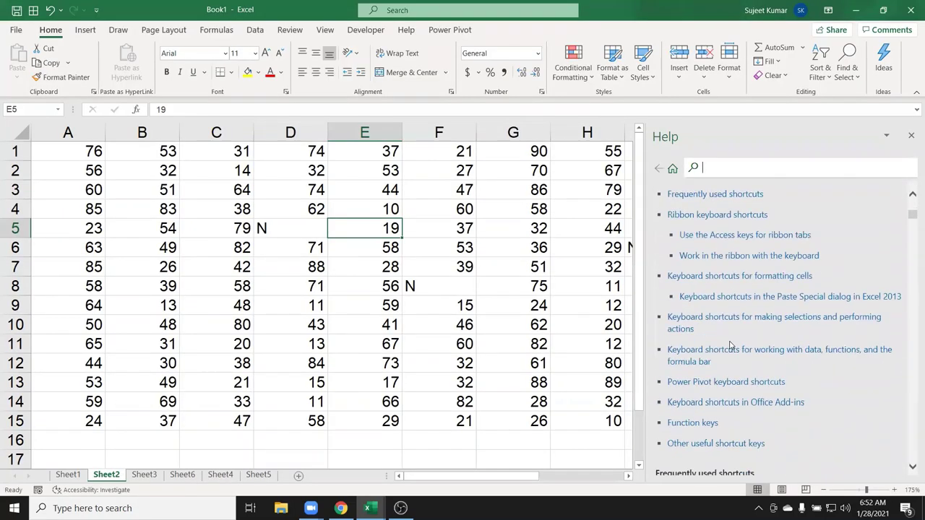
pyautogui.scroll(-2, 730, 345)
pyautogui.scroll(-5, 729, 346)
pyautogui.scroll(-3, 730, 345)
pyautogui.scroll(-5, 730, 348)
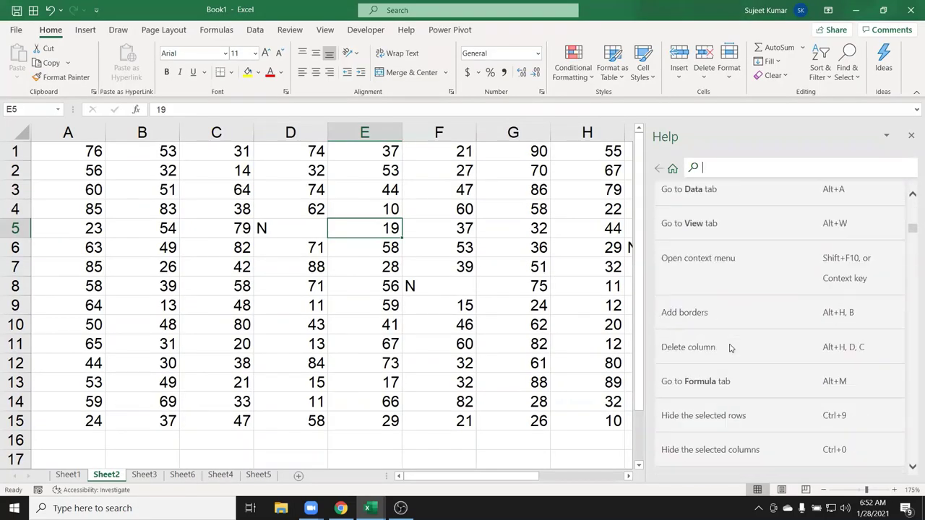
pyautogui.scroll(-5, 730, 348)
pyautogui.scroll(-5, 730, 348)
pyautogui.scroll(-5, 729, 349)
pyautogui.scroll(-5, 730, 350)
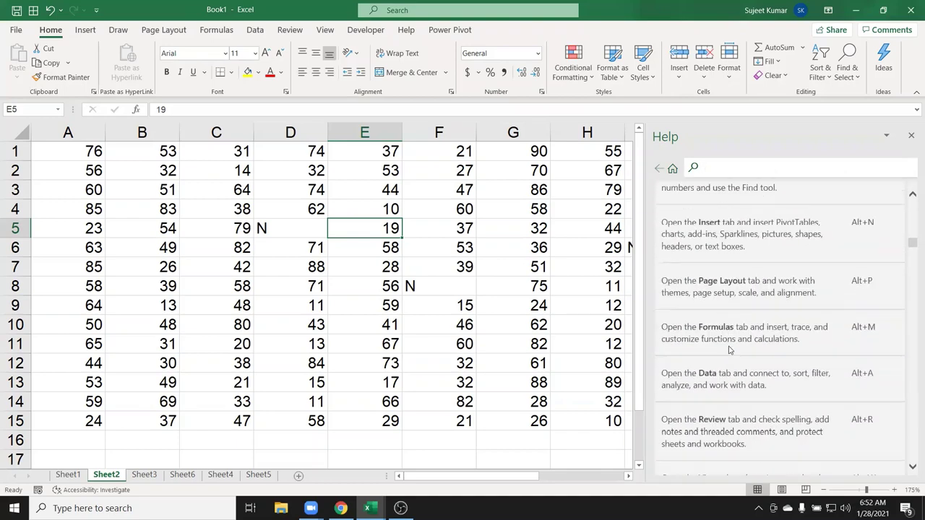
pyautogui.scroll(-5, 730, 350)
pyautogui.scroll(-5, 730, 350)
pyautogui.scroll(-5, 730, 350)
pyautogui.scroll(-5, 729, 350)
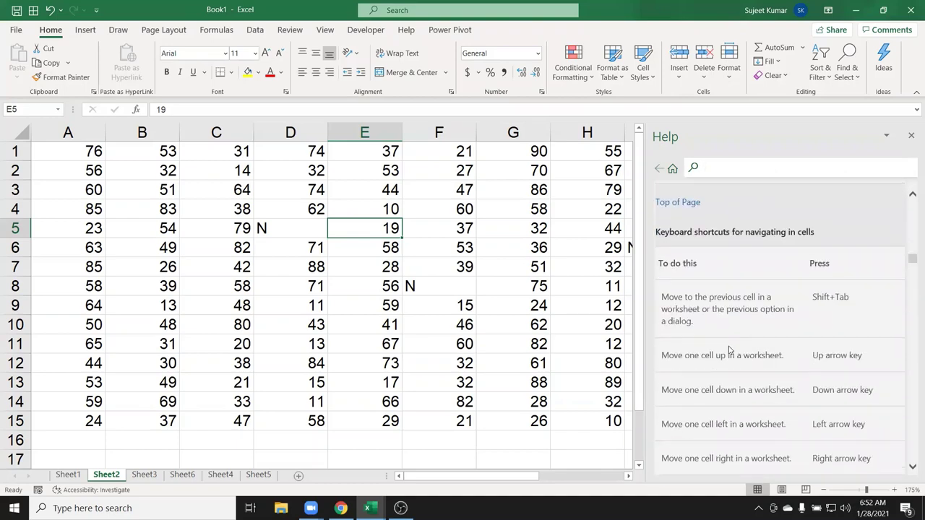
pyautogui.scroll(-5, 729, 350)
pyautogui.scroll(-5, 730, 350)
pyautogui.scroll(-5, 730, 347)
pyautogui.scroll(-5, 729, 346)
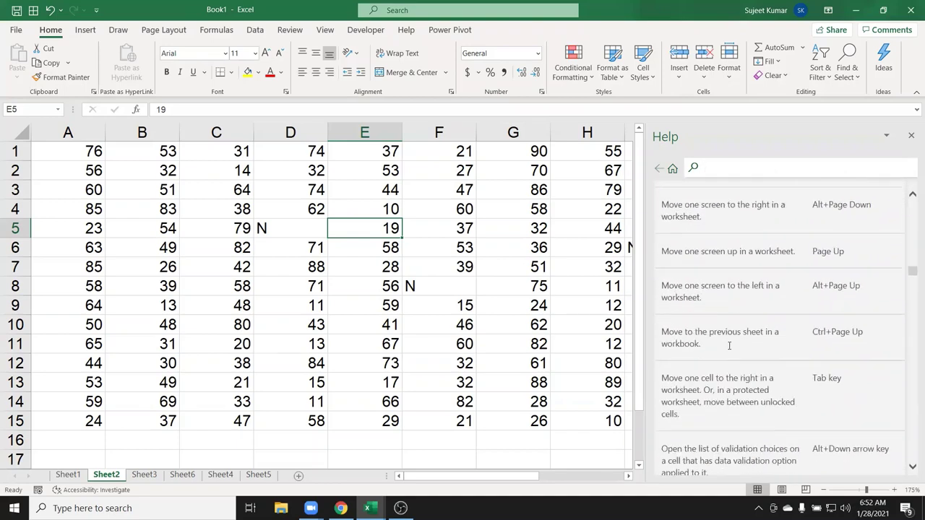
pyautogui.scroll(-5, 729, 346)
pyautogui.scroll(-5, 728, 347)
pyautogui.scroll(-5, 727, 348)
pyautogui.scroll(-5, 726, 349)
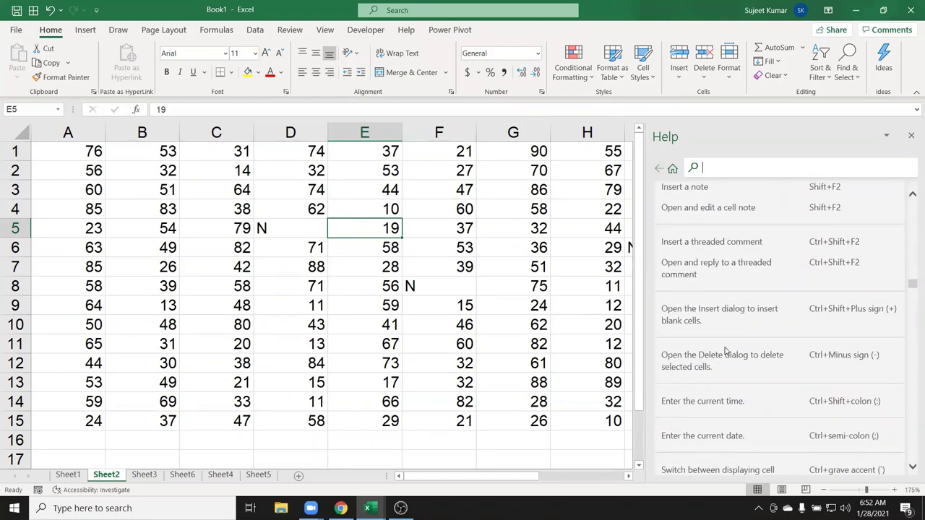
pyautogui.scroll(-5, 725, 350)
pyautogui.scroll(-5, 726, 349)
pyautogui.scroll(-5, 726, 350)
pyautogui.scroll(-5, 725, 350)
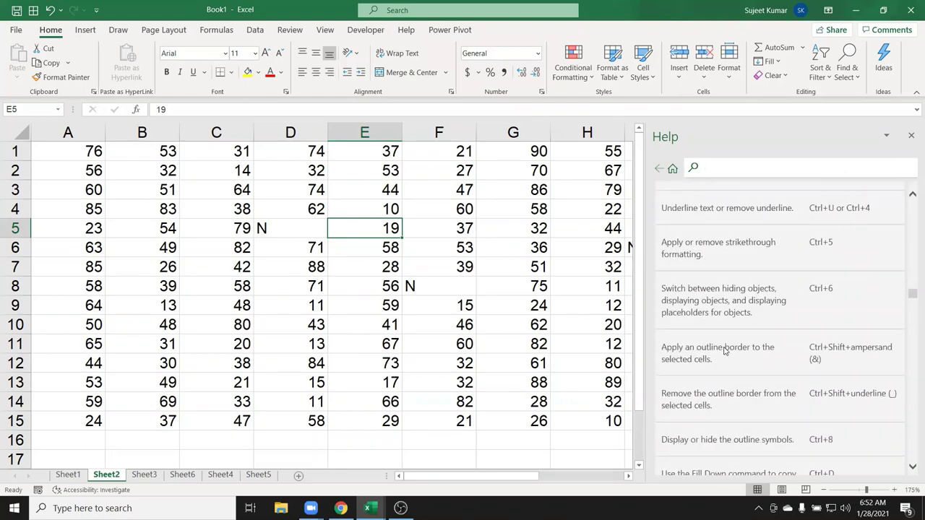
pyautogui.scroll(-5, 725, 350)
pyautogui.scroll(-5, 725, 350)
pyautogui.scroll(-5, 724, 351)
pyautogui.scroll(-5, 723, 350)
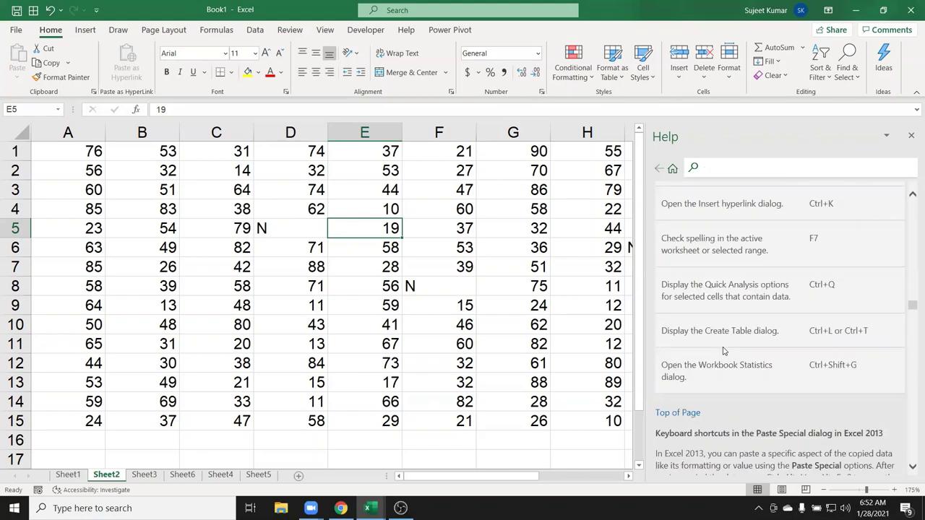
pyautogui.scroll(-5, 723, 350)
pyautogui.scroll(5, 723, 345)
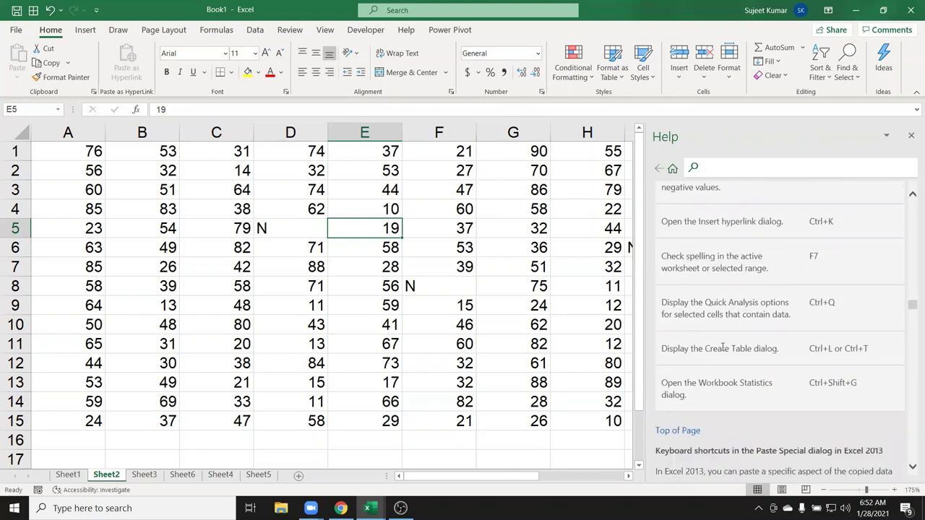
pyautogui.scroll(-5, 722, 347)
pyautogui.scroll(-5, 722, 351)
pyautogui.scroll(5, 722, 350)
pyautogui.scroll(5, 722, 351)
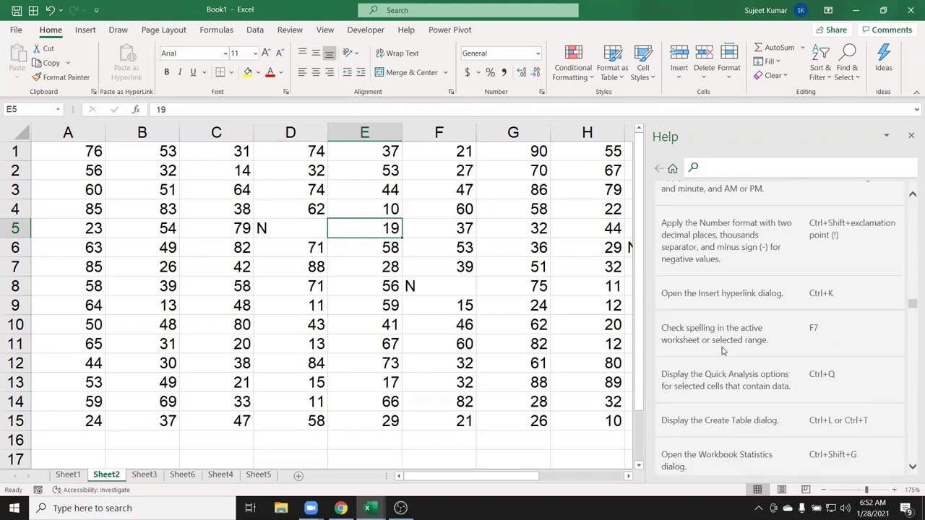
pyautogui.scroll(5, 723, 351)
pyautogui.scroll(5, 722, 347)
pyautogui.scroll(5, 723, 347)
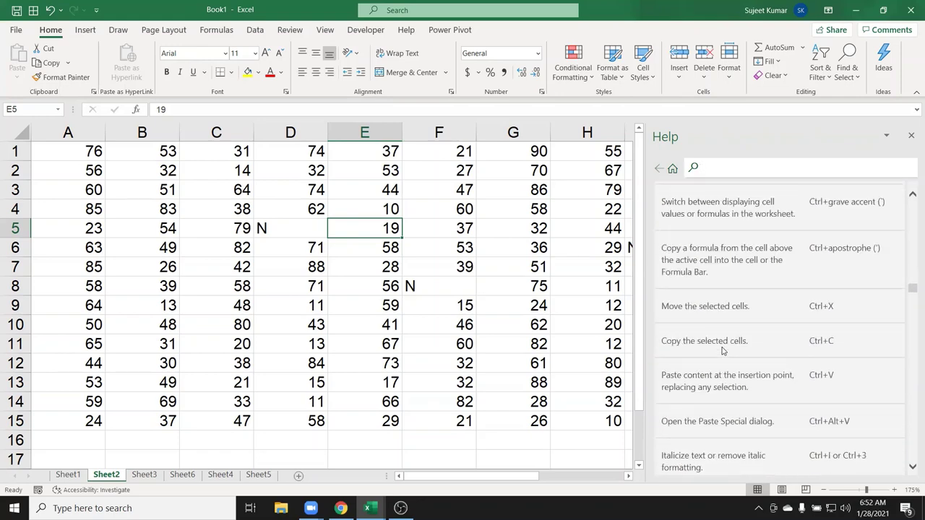
pyautogui.scroll(5, 722, 347)
pyautogui.scroll(5, 722, 347)
pyautogui.scroll(5, 722, 347)
pyautogui.scroll(5, 723, 348)
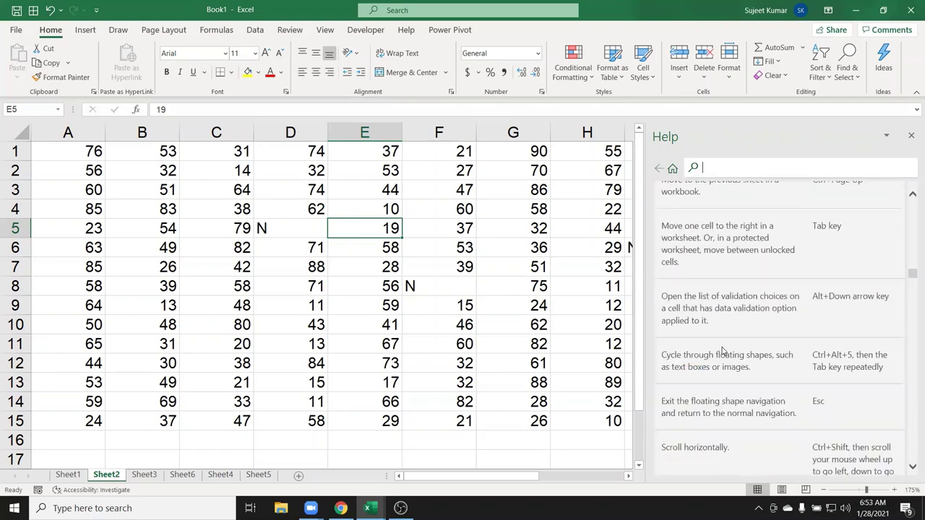
pyautogui.scroll(5, 722, 349)
pyautogui.scroll(3, 723, 350)
pyautogui.scroll(5, 722, 352)
pyautogui.scroll(5, 722, 350)
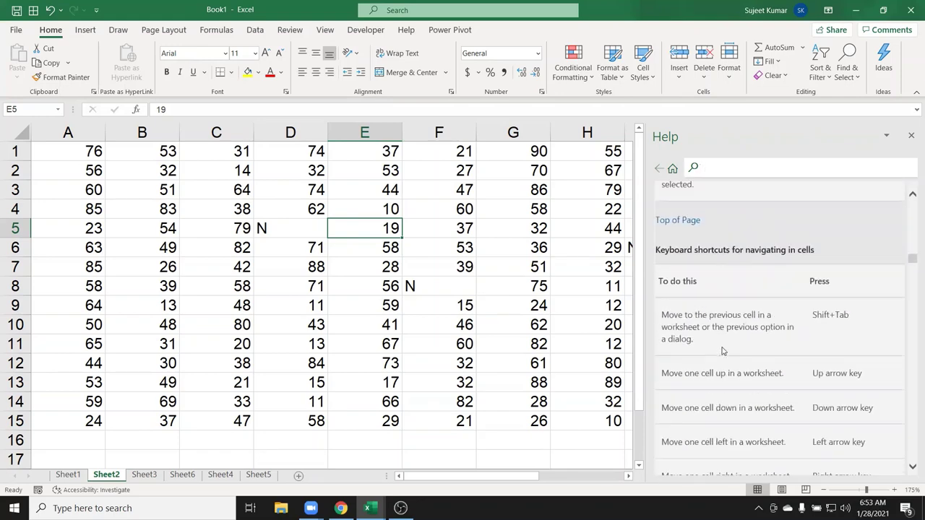
pyautogui.scroll(5, 722, 349)
pyautogui.scroll(2, 722, 347)
pyautogui.scroll(5, 723, 347)
pyautogui.scroll(5, 722, 347)
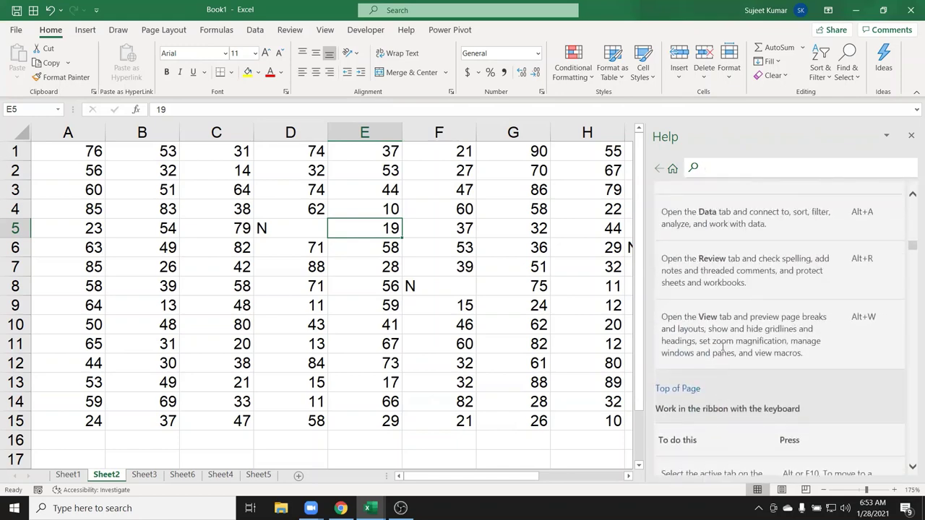
pyautogui.scroll(5, 723, 347)
pyautogui.scroll(3, 723, 347)
pyautogui.scroll(5, 722, 347)
pyautogui.scroll(5, 723, 348)
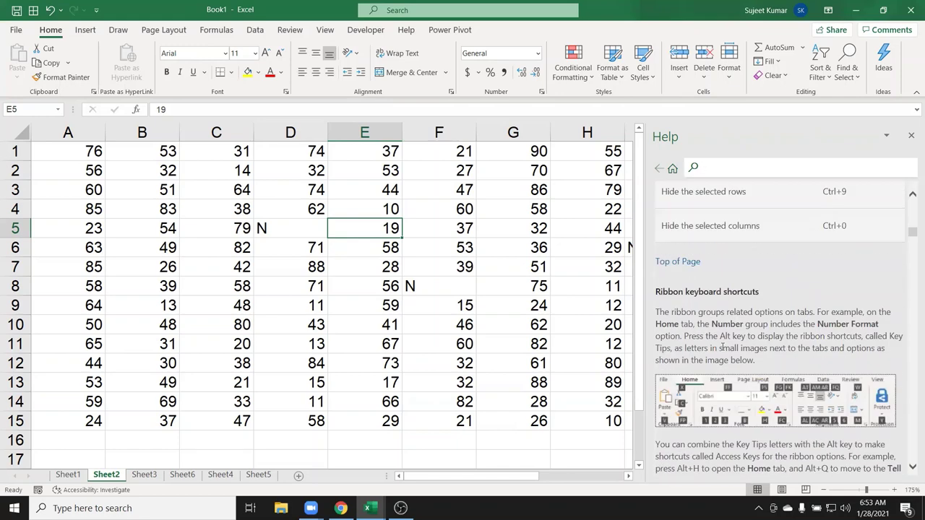
pyautogui.scroll(5, 723, 350)
pyautogui.scroll(4, 723, 352)
pyautogui.scroll(5, 721, 352)
pyautogui.scroll(5, 722, 350)
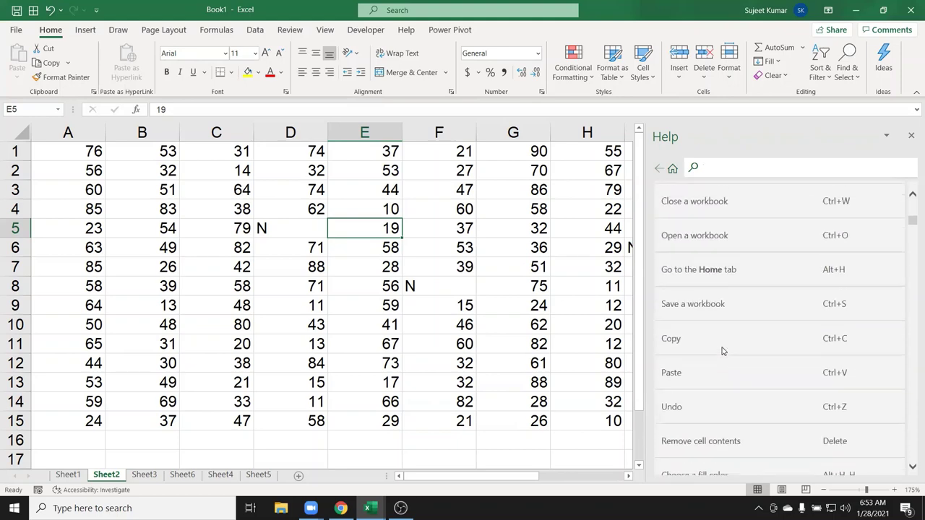
pyautogui.scroll(5, 723, 350)
pyautogui.scroll(4, 723, 349)
pyautogui.scroll(5, 722, 350)
pyautogui.scroll(5, 722, 350)
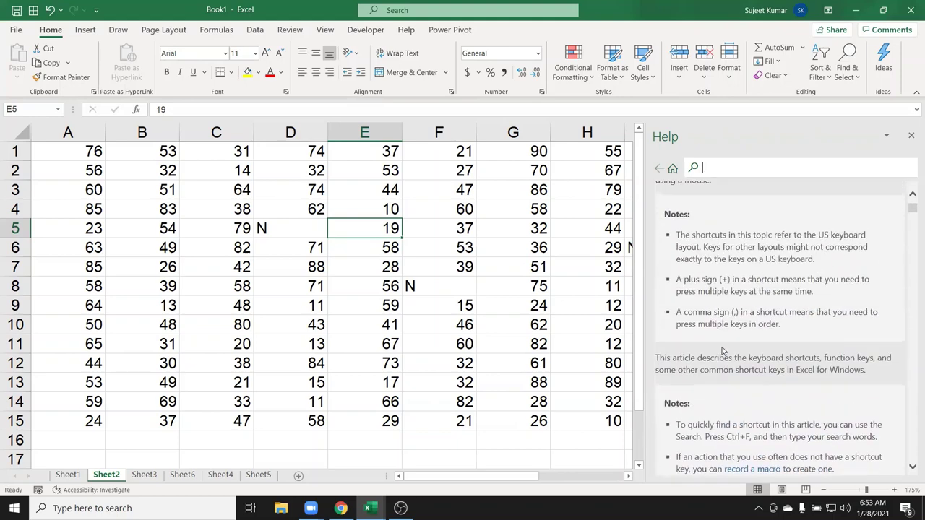
pyautogui.scroll(4, 723, 349)
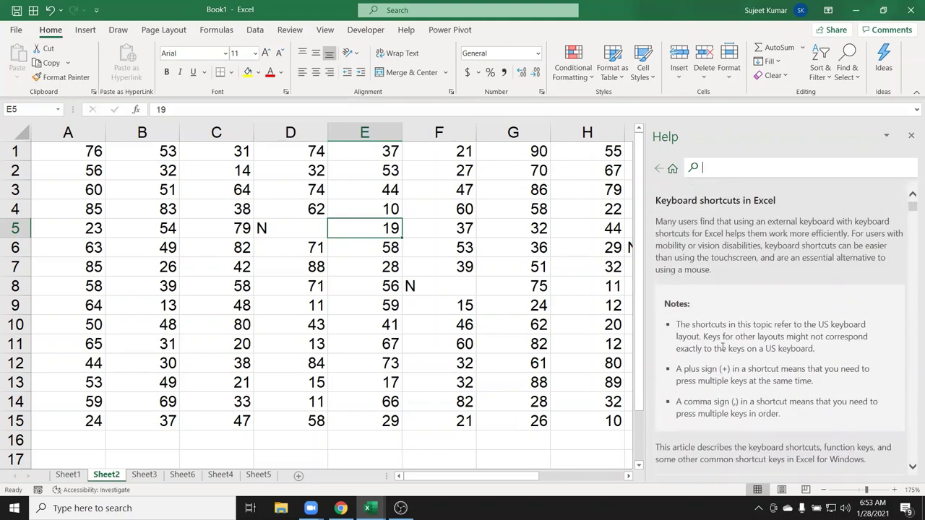
pyautogui.scroll(-1, 722, 349)
pyautogui.scroll(-1, 722, 348)
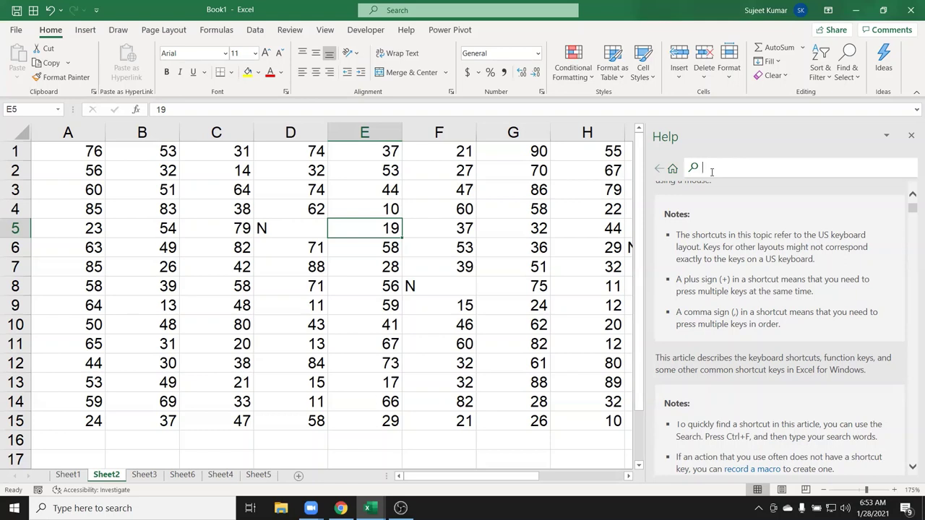
# Step: Search Help for 'pivot table' and open 'Create a PivotTable to analyze worksheet data'
pyautogui.write('pivo')
pyautogui.write('t ta')
pyautogui.write('ble')
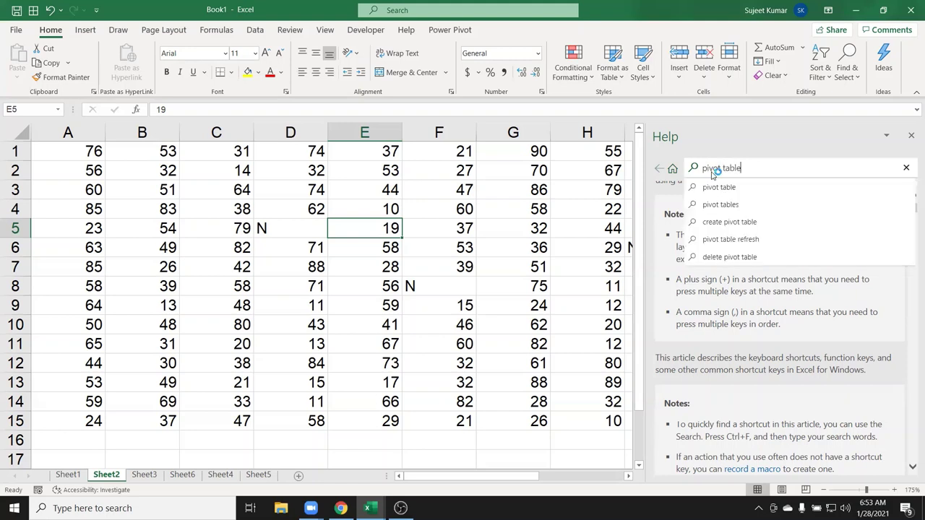
pyautogui.click(807, 190)
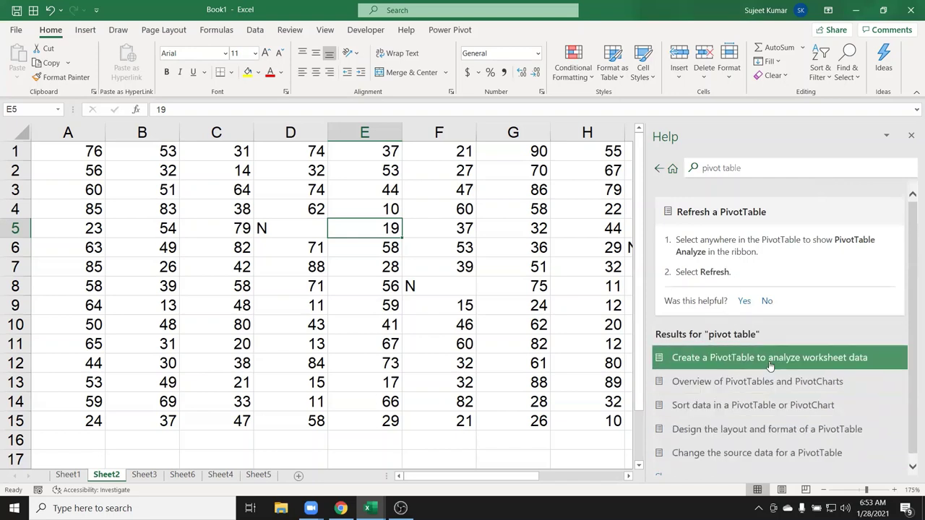
pyautogui.scroll(-1, 724, 377)
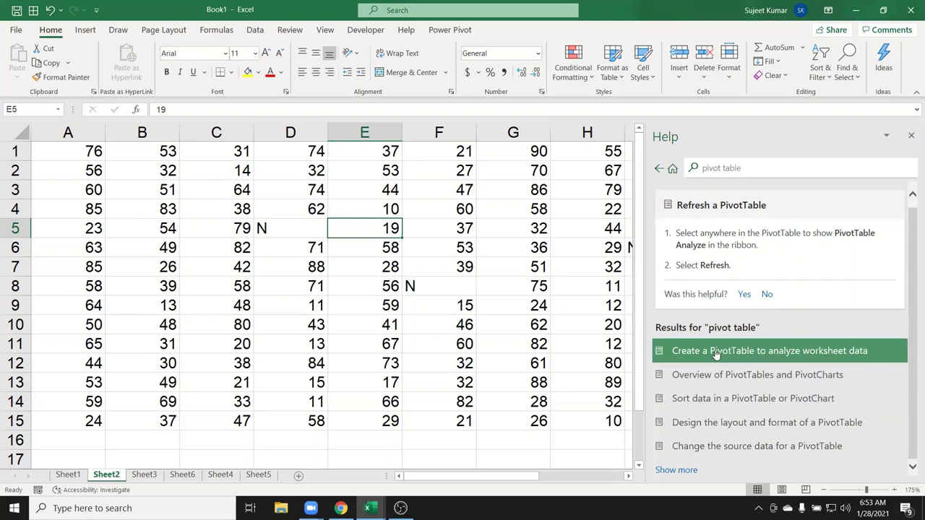
pyautogui.click(716, 352)
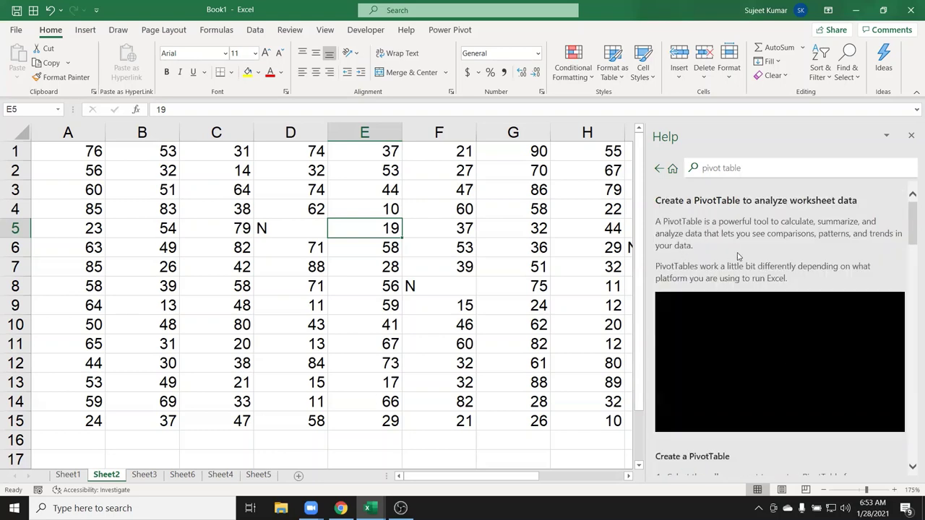
# Step: Read through the PivotTable article and back to the top, then select the search text
pyautogui.scroll(-2, 769, 318)
pyautogui.scroll(-1, 770, 318)
pyautogui.scroll(-3, 770, 318)
pyautogui.scroll(-3, 770, 311)
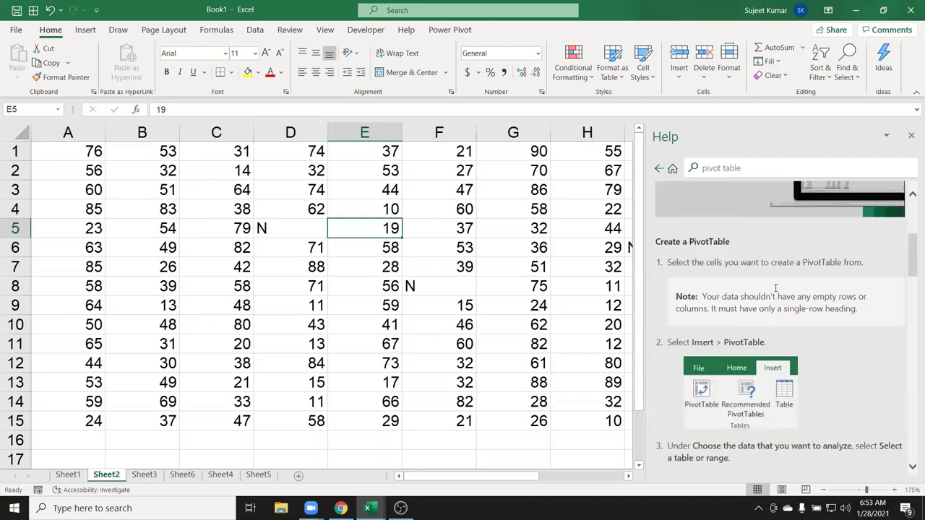
pyautogui.scroll(-2, 772, 300)
pyautogui.scroll(-3, 771, 300)
pyautogui.scroll(-5, 771, 300)
pyautogui.scroll(-3, 771, 300)
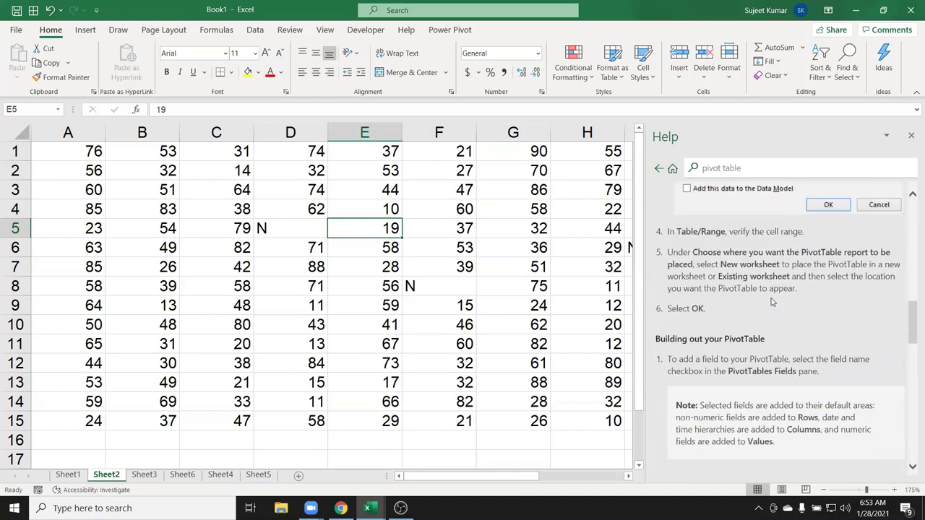
pyautogui.scroll(-1, 771, 301)
pyautogui.scroll(-5, 772, 303)
pyautogui.scroll(-5, 772, 302)
pyautogui.scroll(-5, 772, 304)
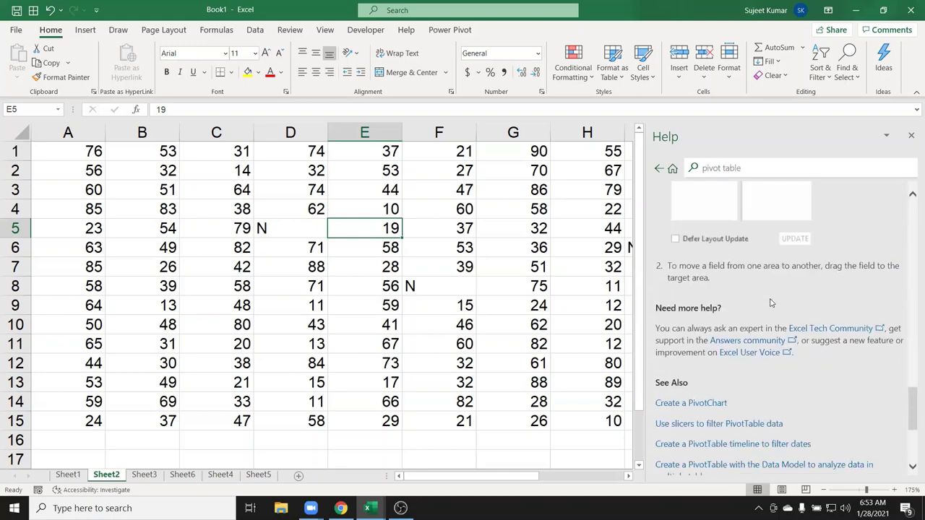
pyautogui.scroll(-4, 770, 304)
pyautogui.scroll(3, 771, 304)
pyautogui.scroll(2, 770, 304)
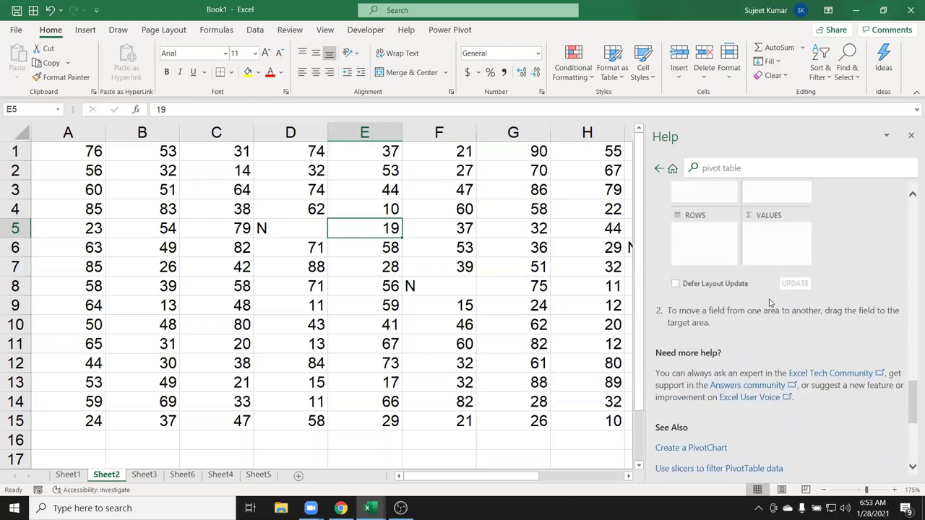
pyautogui.scroll(3, 771, 304)
pyautogui.scroll(2, 770, 304)
pyautogui.scroll(1, 771, 303)
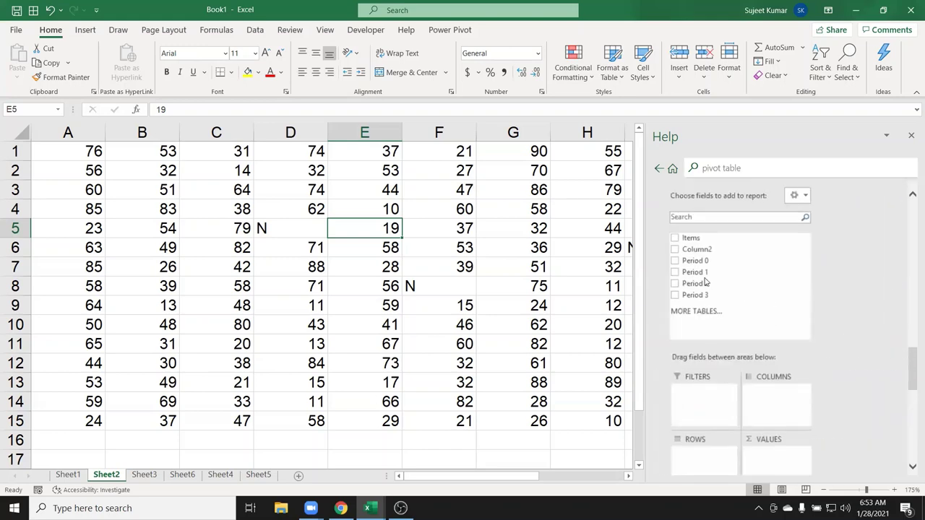
pyautogui.scroll(5, 712, 287)
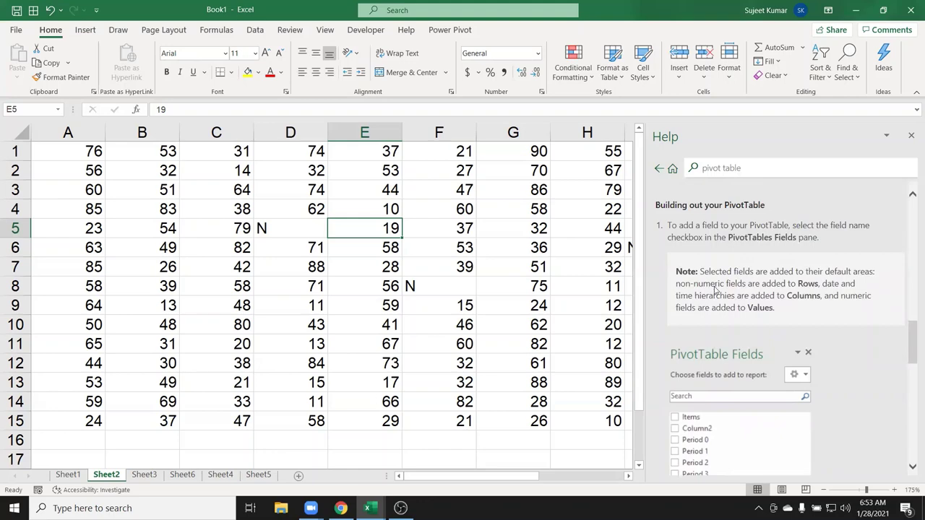
pyautogui.scroll(4, 716, 290)
pyautogui.scroll(4, 715, 289)
pyautogui.scroll(2, 715, 289)
pyautogui.scroll(5, 715, 290)
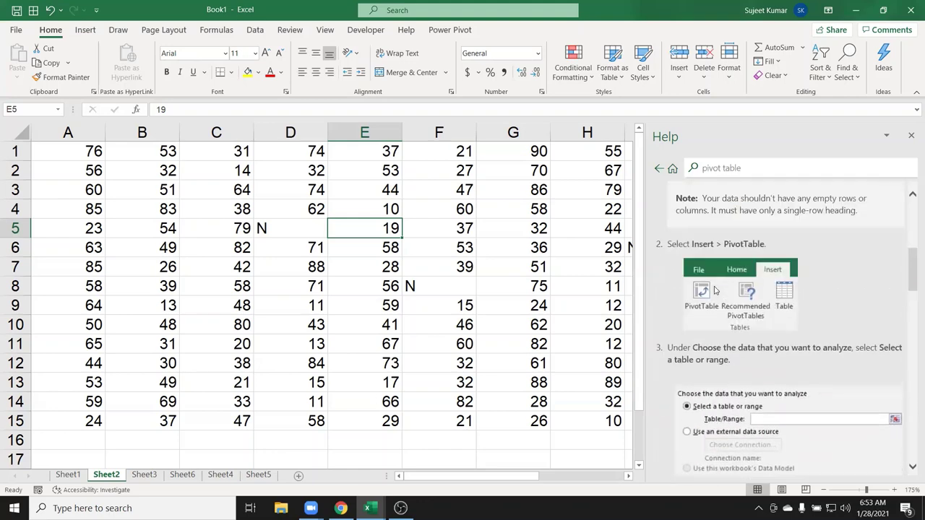
pyautogui.scroll(1, 716, 289)
pyautogui.scroll(2, 716, 290)
pyautogui.scroll(4, 716, 291)
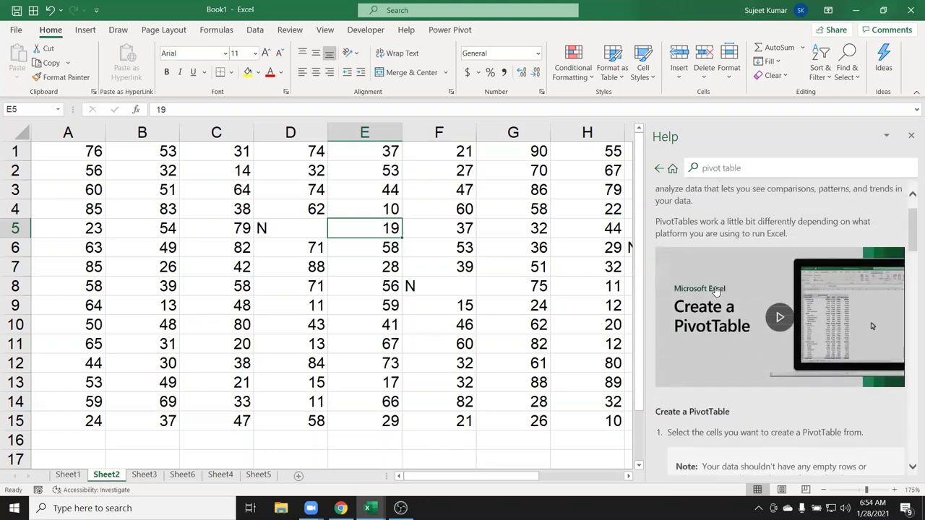
pyautogui.scroll(1, 715, 290)
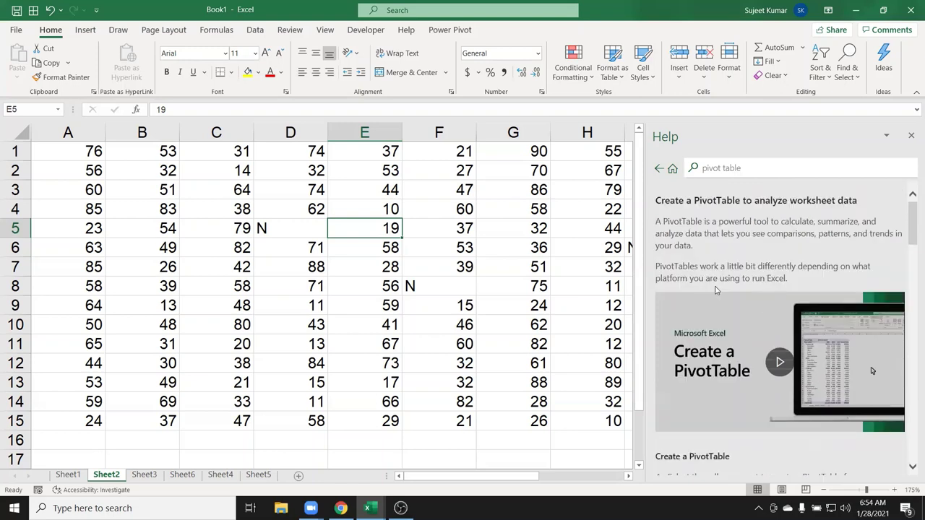
pyautogui.click(747, 169)
# Step: Search Help for 'select data' and open 'Select rows and columns in an Excel table'
pyautogui.write('se')
pyautogui.write('lect d')
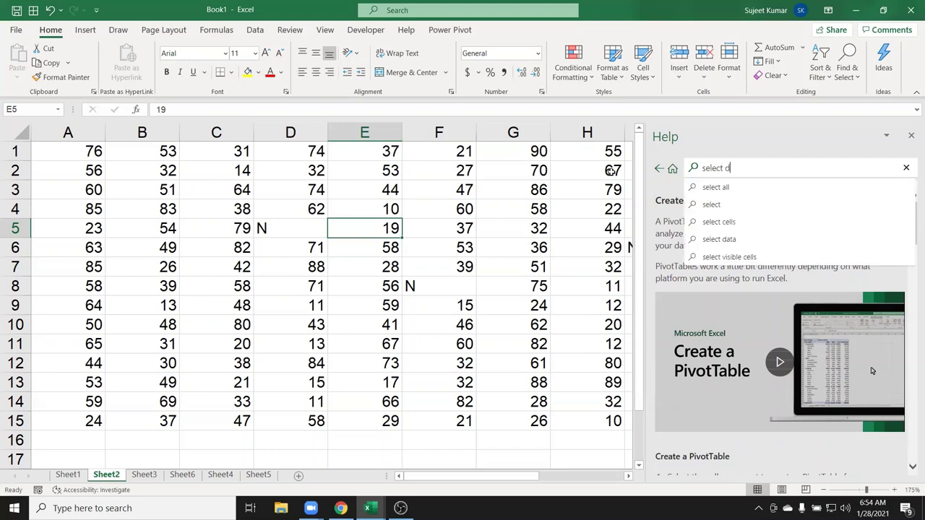
pyautogui.write('ata')
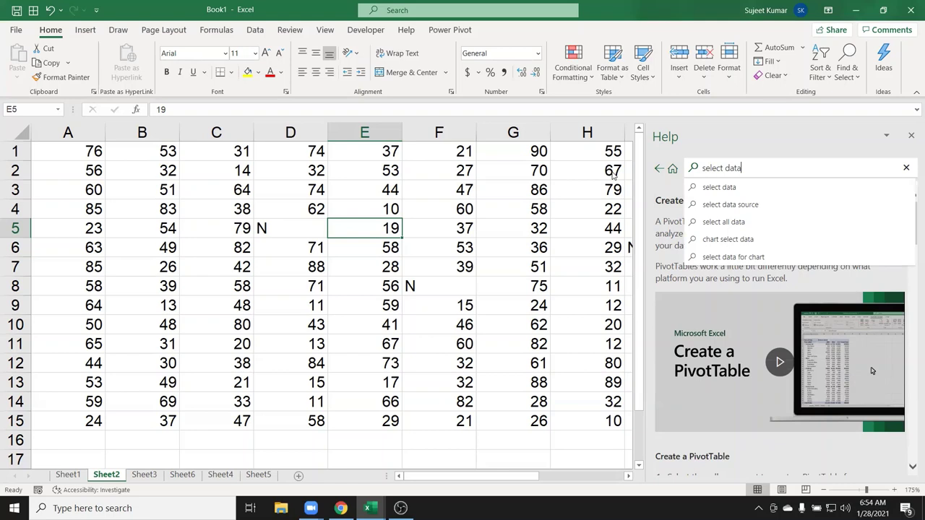
pyautogui.press('Return')
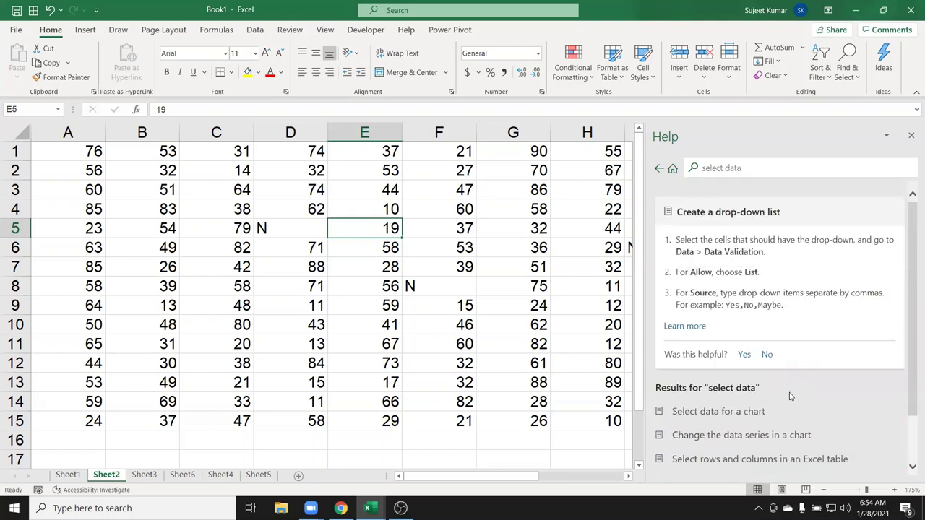
pyautogui.scroll(-2, 809, 398)
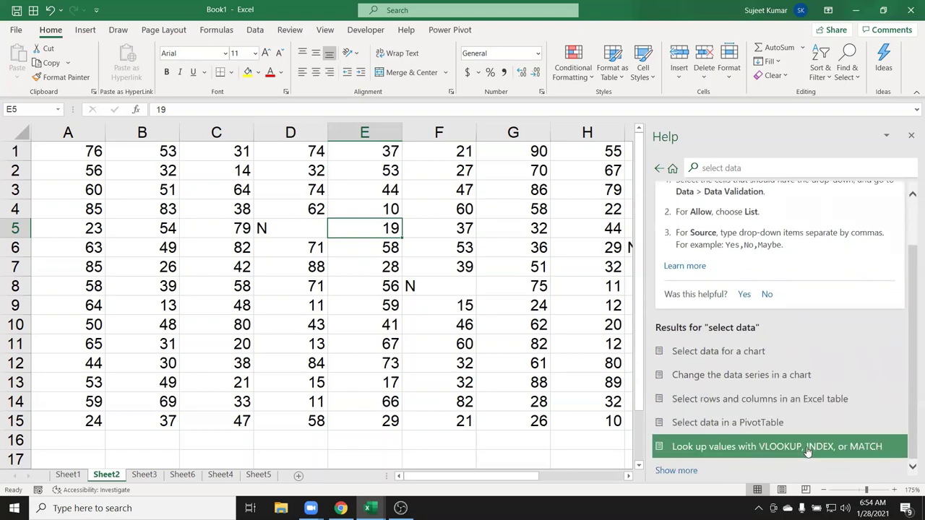
pyautogui.click(772, 399)
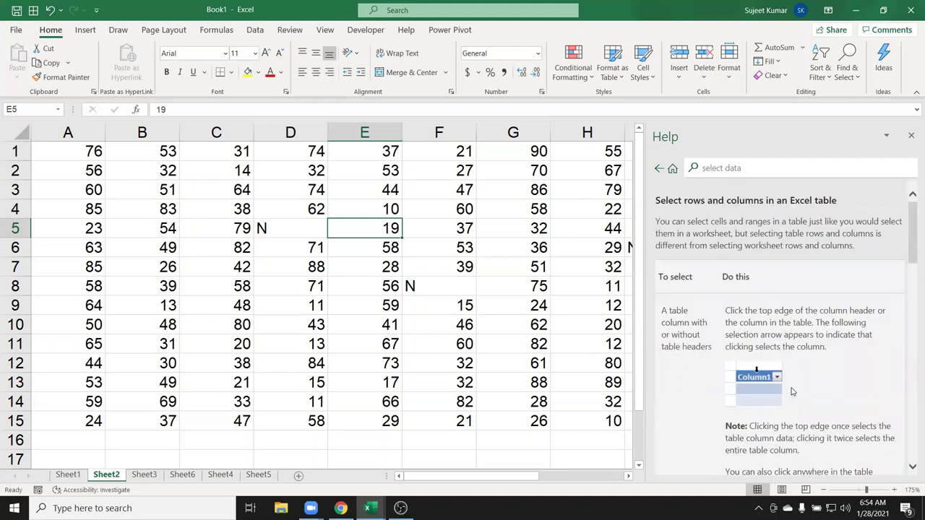
# Step: Scroll through the article on selecting table rows and columns
pyautogui.scroll(-2, 795, 394)
pyautogui.scroll(-3, 798, 395)
pyautogui.scroll(-3, 799, 396)
pyautogui.scroll(-1, 799, 395)
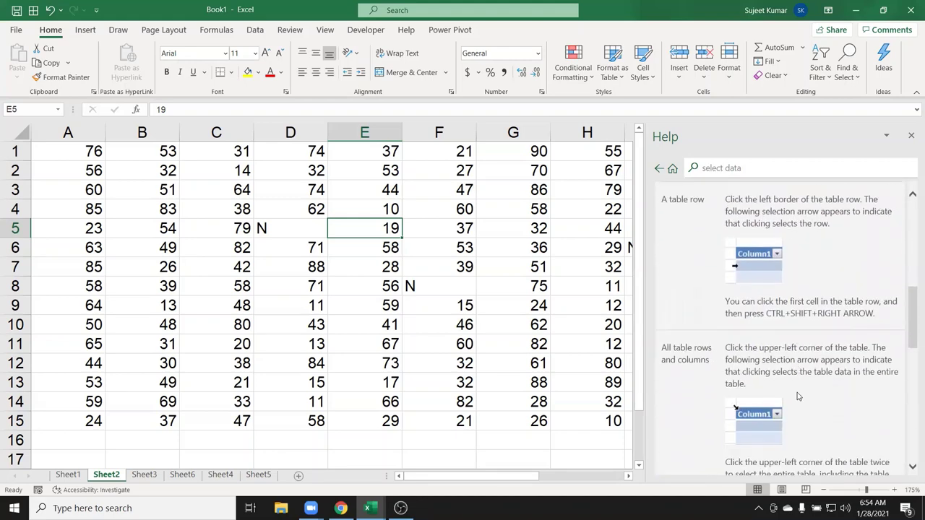
pyautogui.scroll(-3, 798, 396)
pyautogui.scroll(-4, 799, 398)
pyautogui.scroll(4, 799, 399)
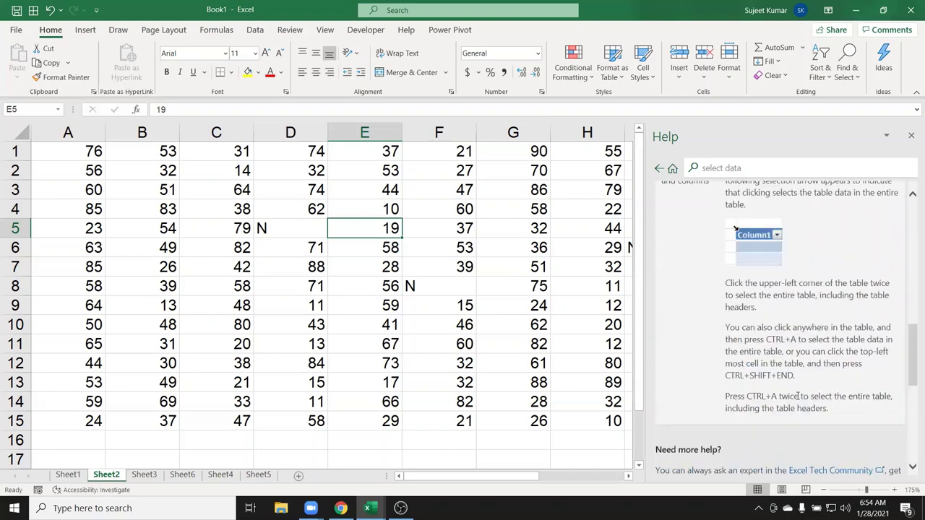
pyautogui.scroll(-1, 799, 401)
pyautogui.scroll(-3, 798, 400)
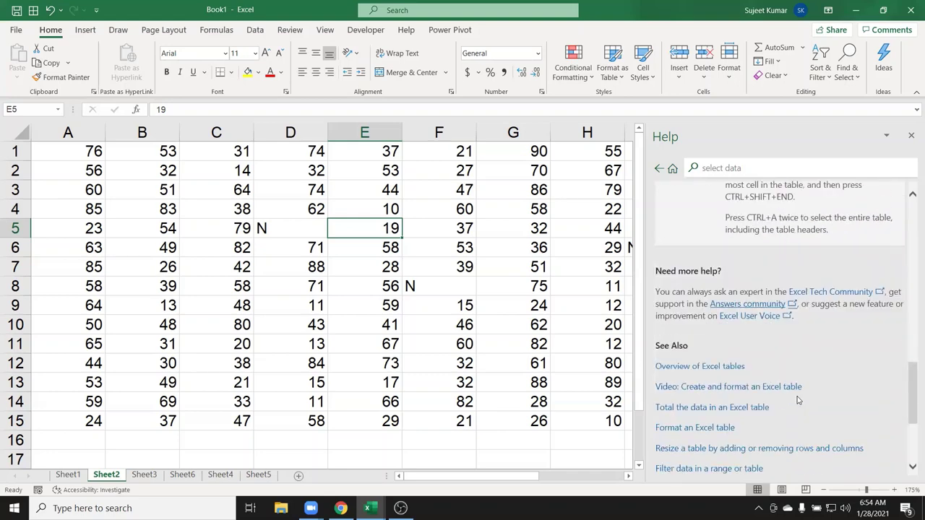
pyautogui.scroll(-2, 766, 395)
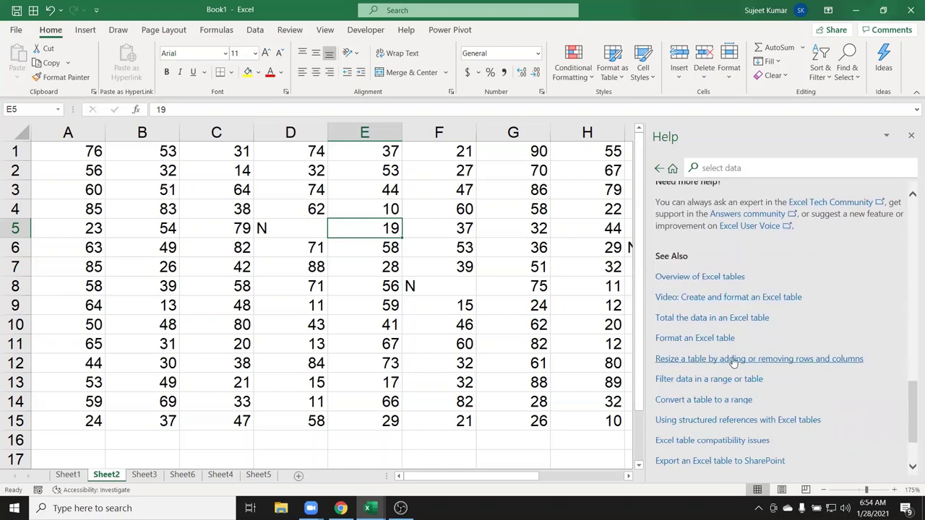
pyautogui.scroll(2, 729, 359)
pyautogui.scroll(5, 726, 357)
pyautogui.scroll(6, 725, 359)
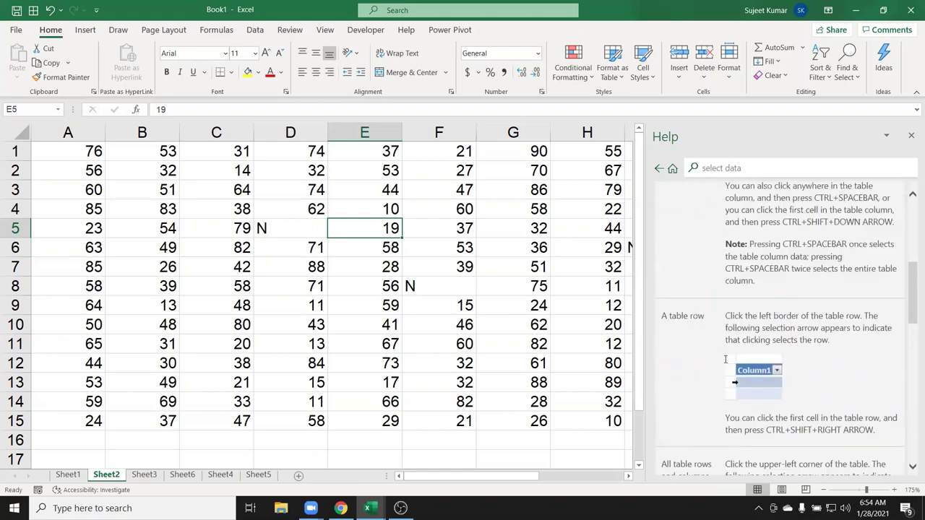
pyautogui.scroll(5, 727, 361)
pyautogui.scroll(2, 727, 365)
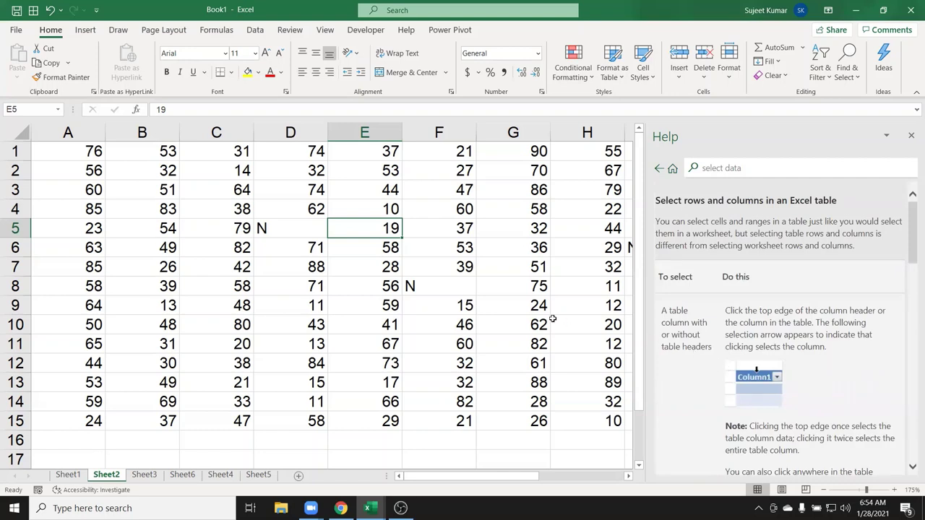
# Step: Close Help, select the number block A1 through column I, then switch to Chrome's Facebook Groups window
pyautogui.click(911, 138)
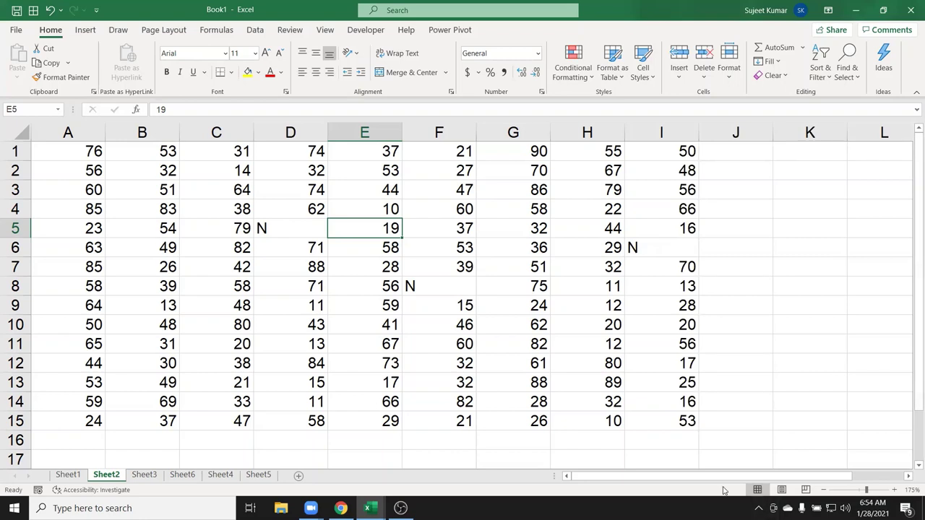
pyautogui.moveTo(83, 154)
pyautogui.mouseDown()
pyautogui.moveTo(675, 371)
pyautogui.moveTo(682, 419)
pyautogui.mouseUp()
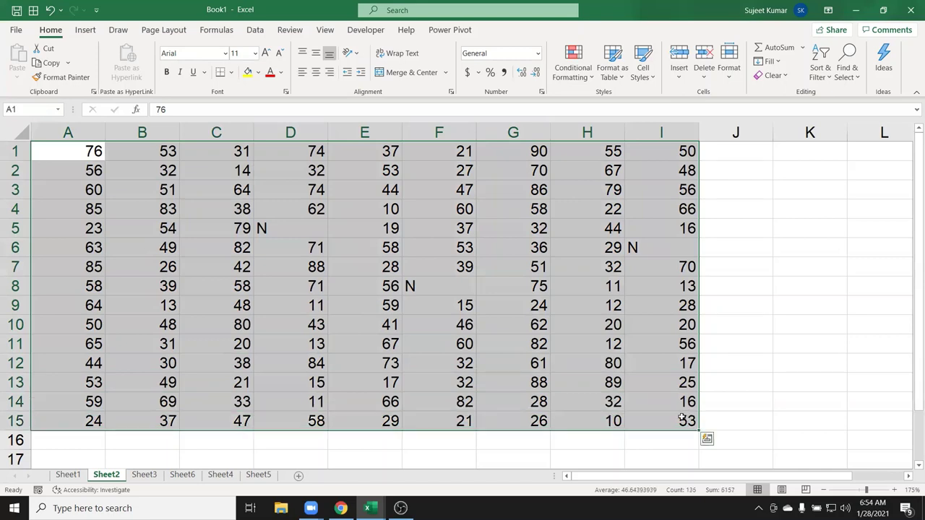
pyautogui.moveTo(318, 284); pyautogui.dragTo(319, 287)
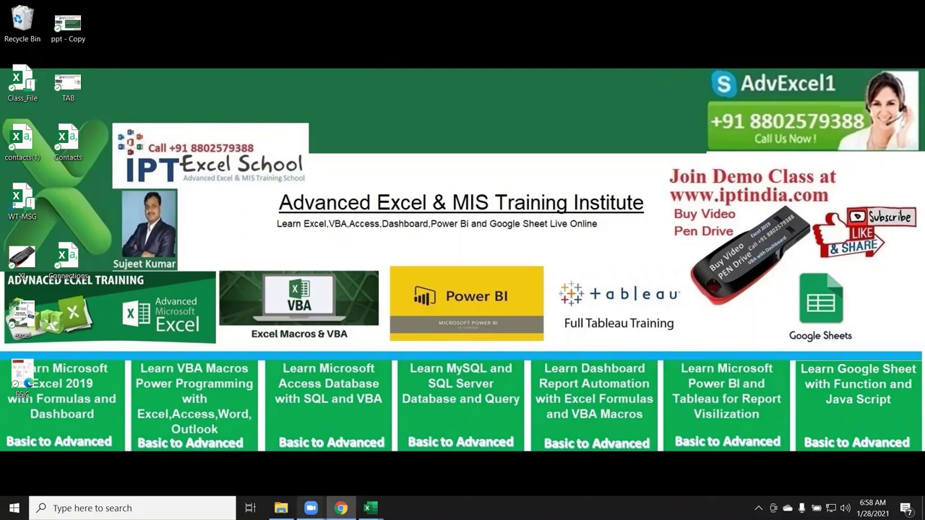
pyautogui.moveTo(341, 508)
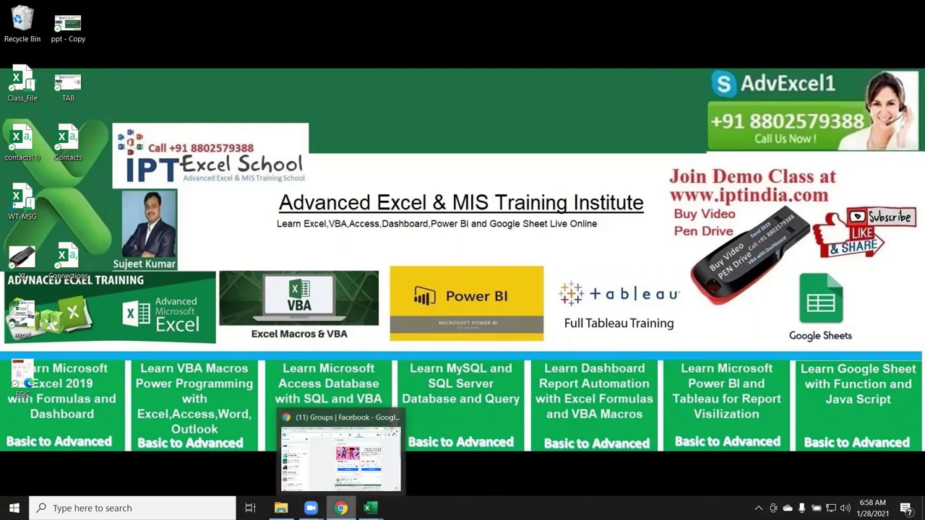
pyautogui.click(341, 455)
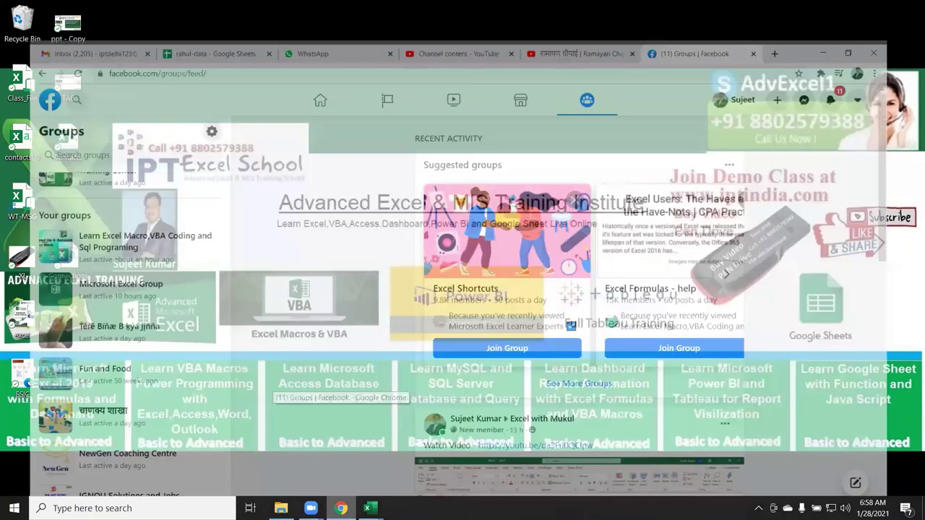
# Step: Open a new tab and load the EXCEL MIS TRAINING app page on Google Play
pyautogui.click(806, 10)
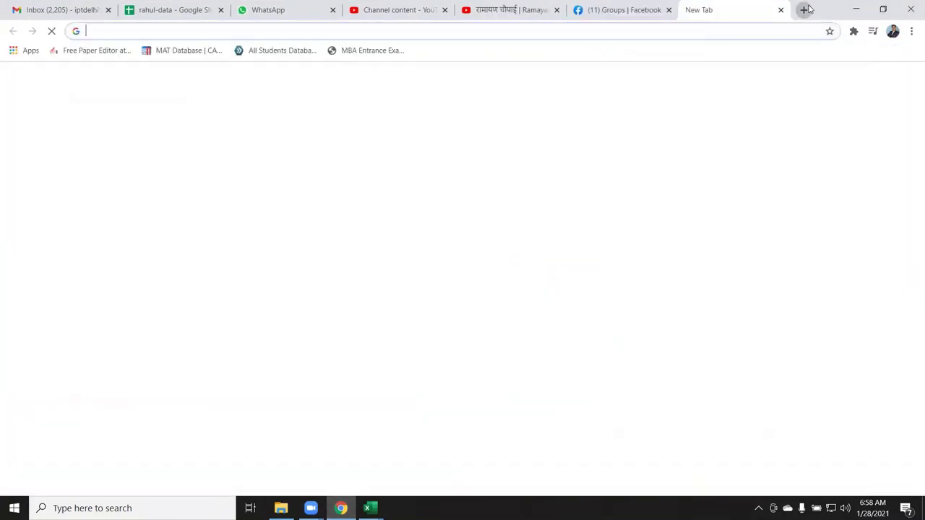
pyautogui.write('pl')
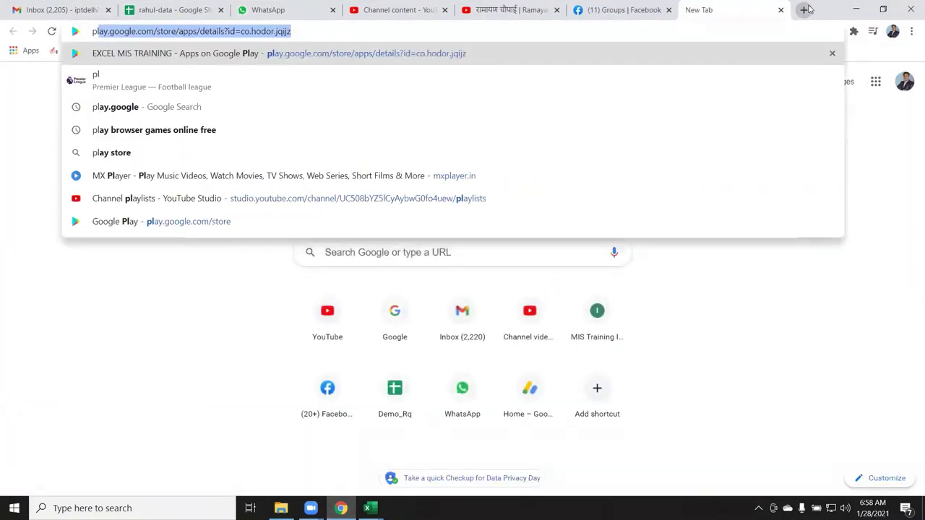
pyautogui.press('Return')
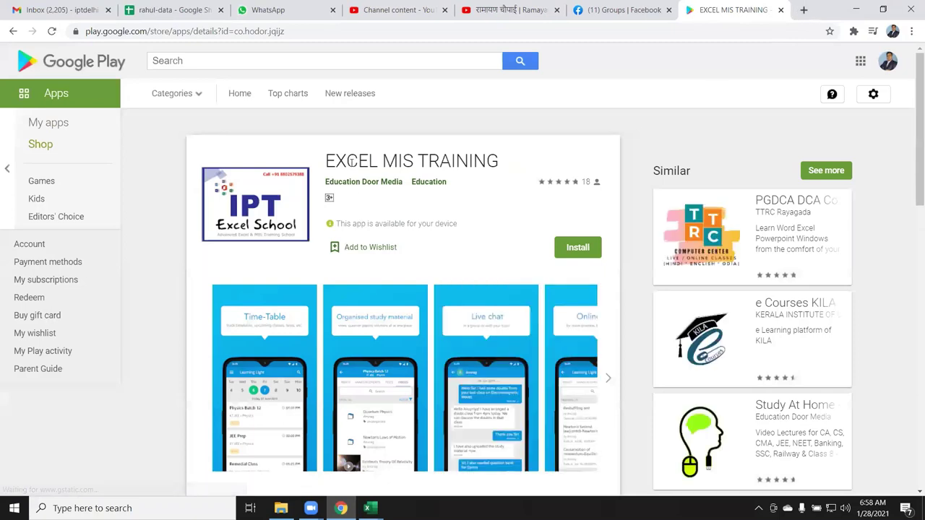
# Step: Select the app title, then start entering web.classplusapp.com in the address bar
pyautogui.tripleClick(350, 162)
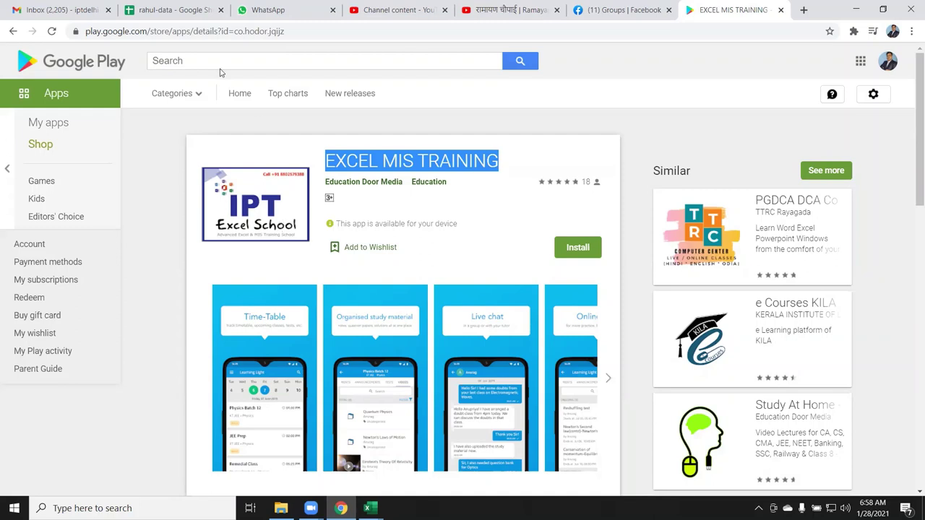
pyautogui.hotkey('ctrl', 'l')
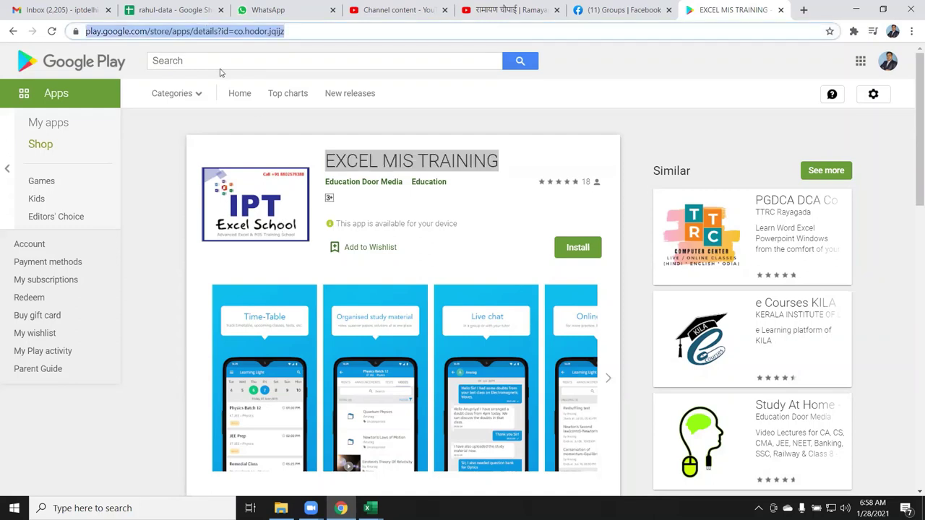
pyautogui.write('we')
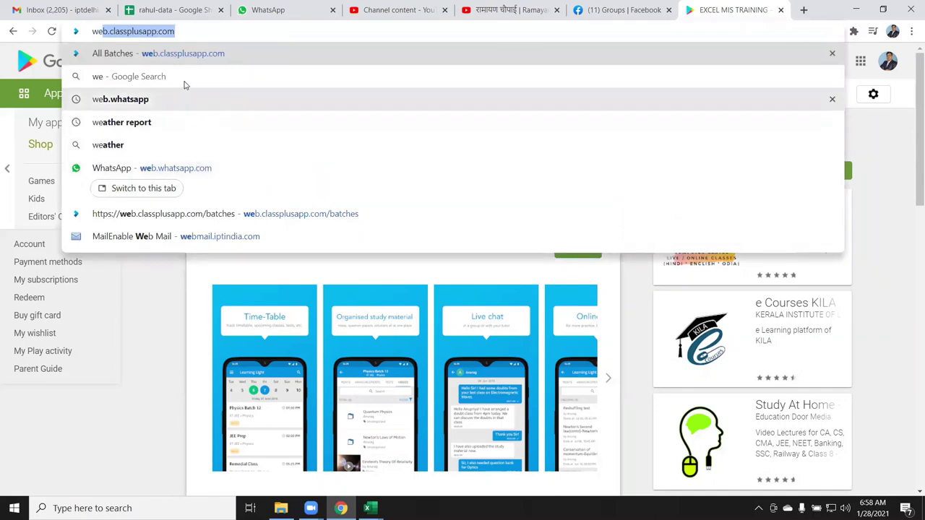
# Step: Go to Classplus batches, open Study Material, and browse the 38 uploaded Videos
pyautogui.click(242, 224)
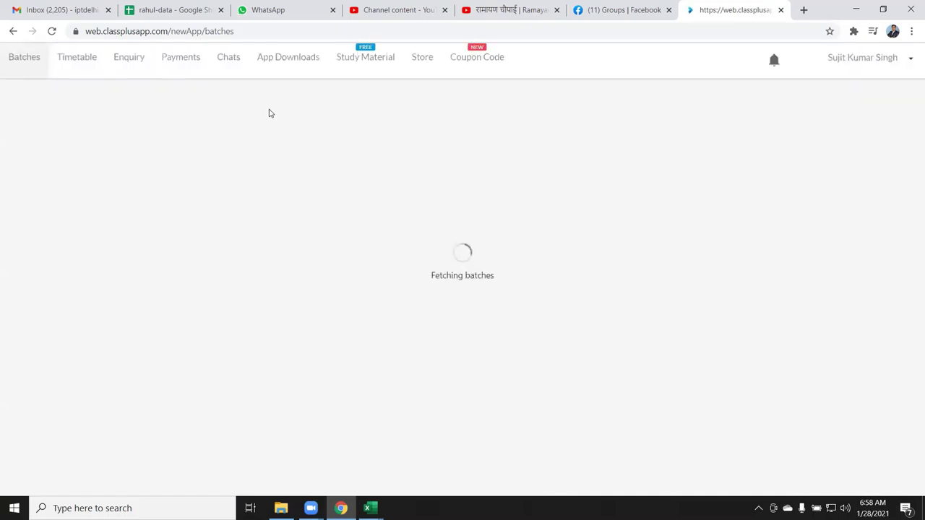
pyautogui.click(372, 63)
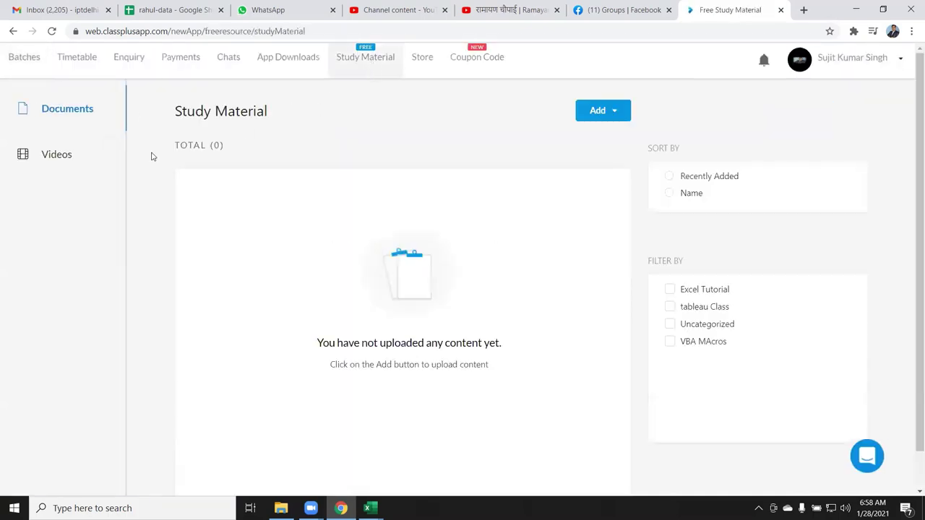
pyautogui.click(75, 157)
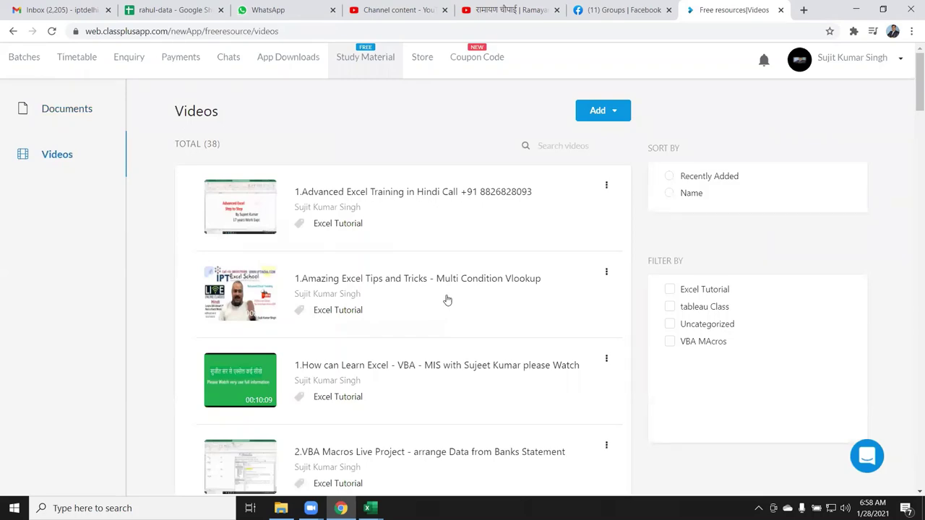
pyautogui.scroll(-4, 447, 300)
pyautogui.scroll(-4, 447, 299)
pyautogui.scroll(4, 445, 300)
pyautogui.scroll(4, 447, 302)
# Step: Open Chats, search 'excel' and open the Excel MIS group conversation
pyautogui.click(225, 62)
pyautogui.scroll(-4, 225, 324)
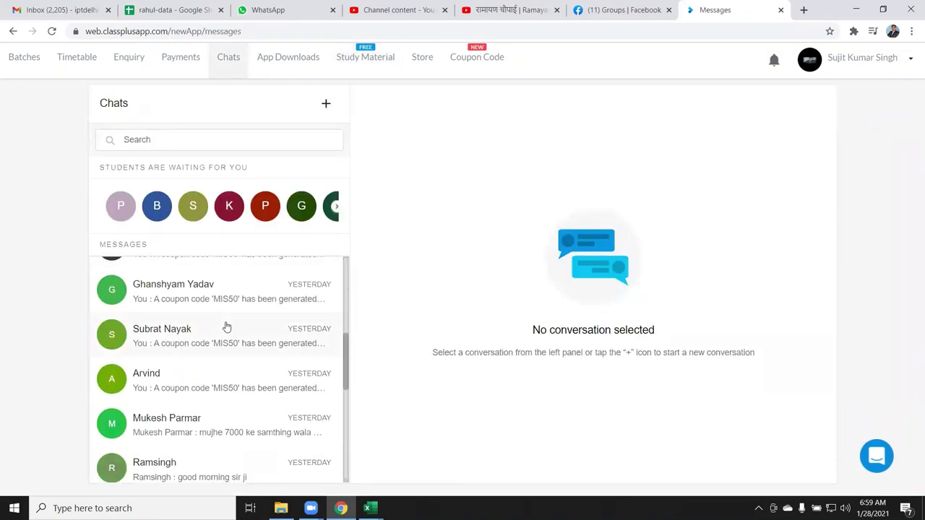
pyautogui.scroll(3, 229, 335)
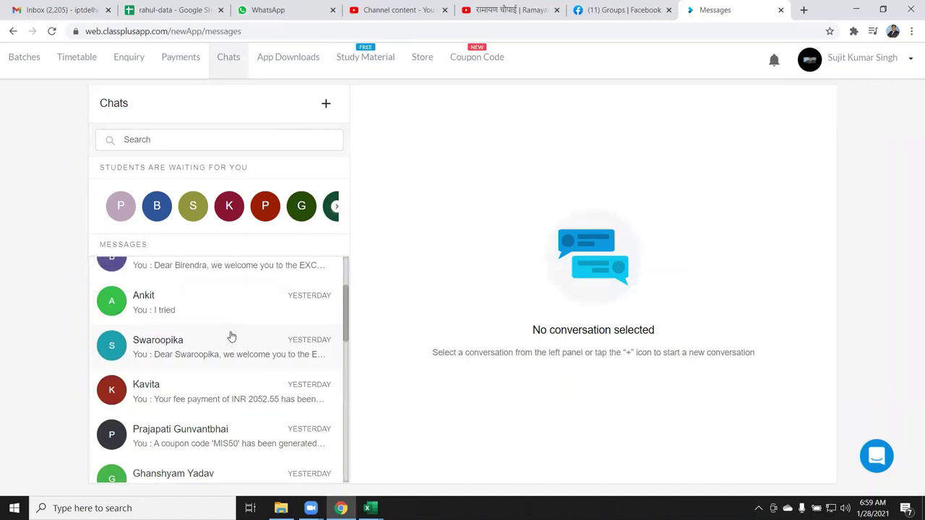
pyautogui.scroll(2, 231, 337)
pyautogui.click(182, 138)
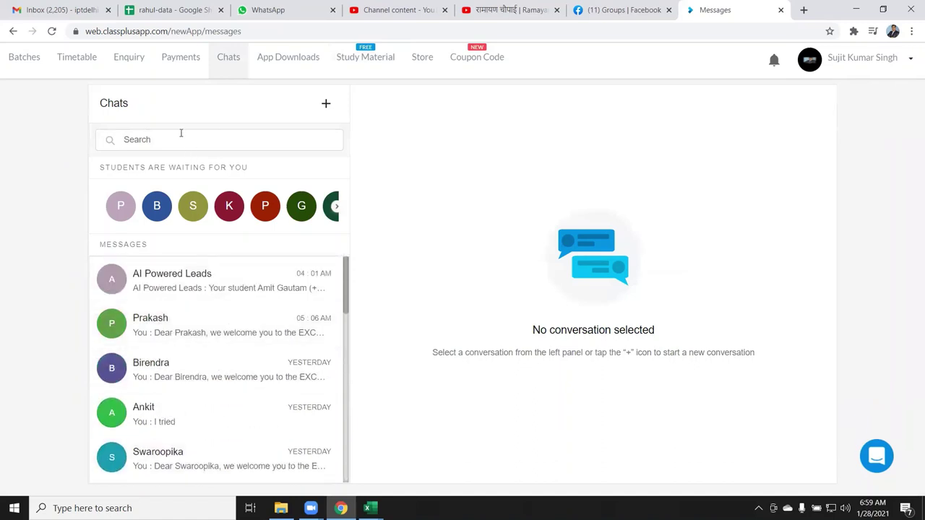
pyautogui.write('excel')
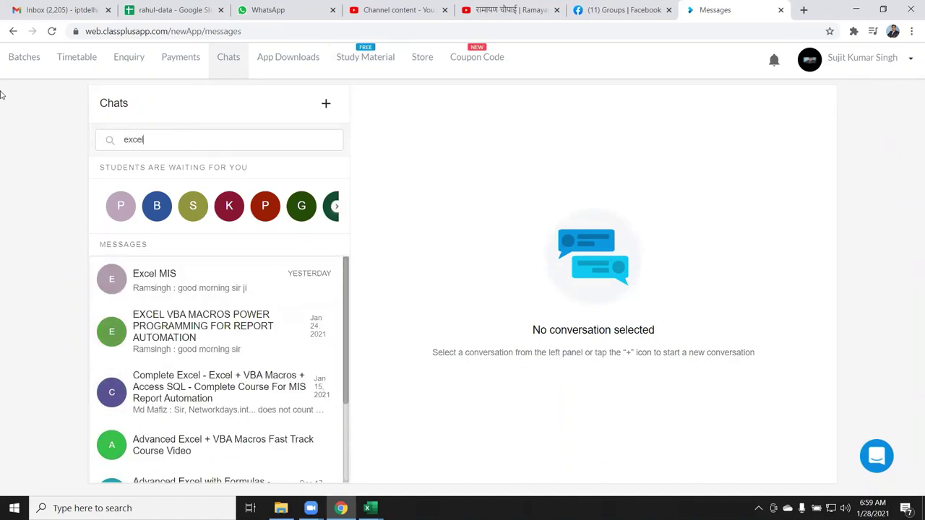
pyautogui.click(141, 287)
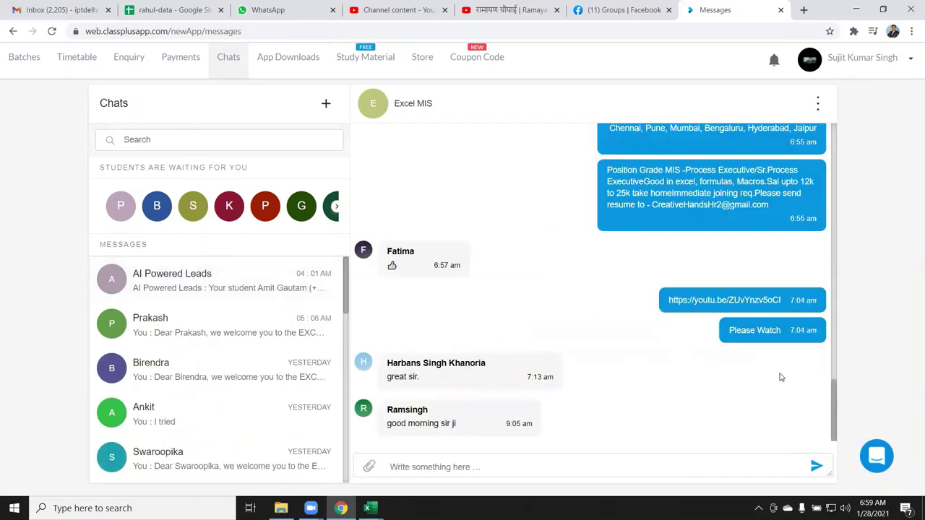
# Step: Scroll through the Excel MIS job-post messages and select the job locations message text
pyautogui.scroll(2, 780, 378)
pyautogui.moveTo(776, 329); pyautogui.dragTo(626, 282)
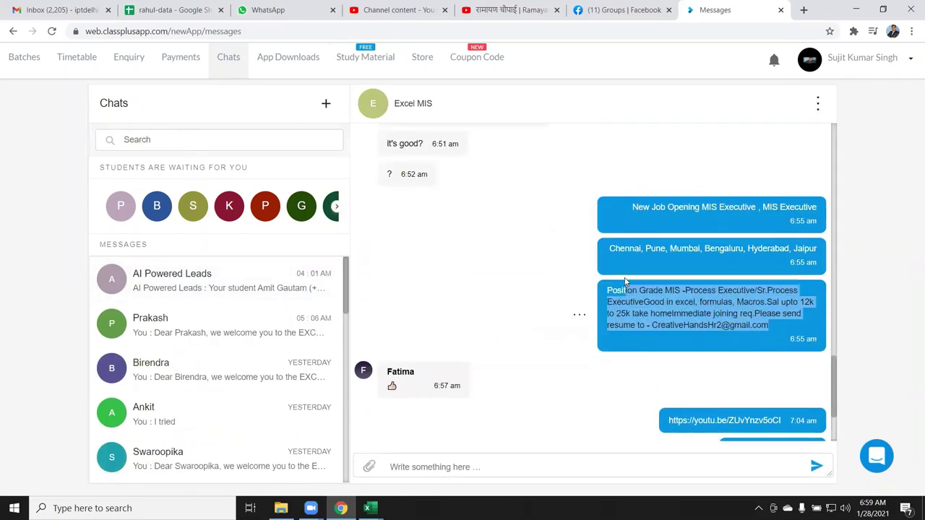
pyautogui.moveTo(620, 244)
pyautogui.mouseDown()
pyautogui.moveTo(712, 279)
pyautogui.moveTo(773, 327)
pyautogui.mouseUp()
pyautogui.scroll(3, 770, 322)
pyautogui.scroll(3, 769, 316)
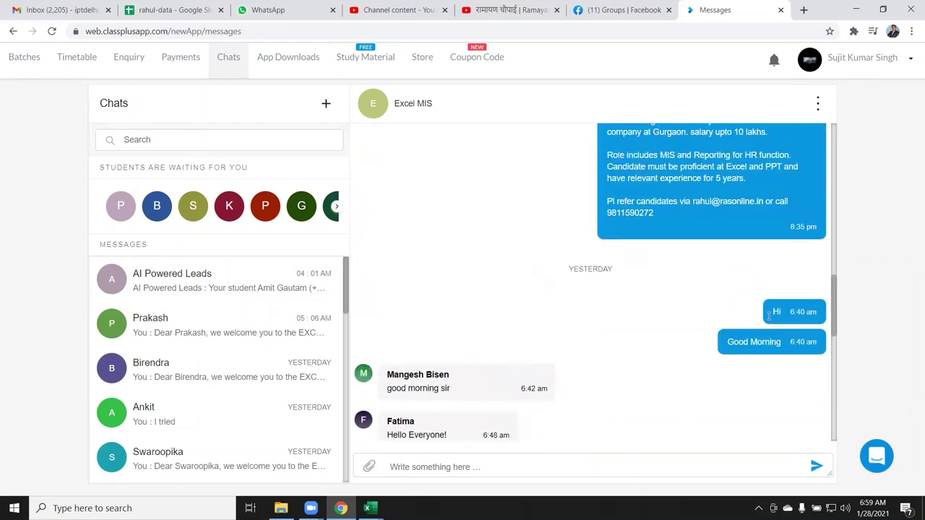
pyautogui.scroll(3, 769, 316)
pyautogui.scroll(4, 766, 314)
pyautogui.scroll(6, 759, 312)
pyautogui.scroll(-7, 749, 311)
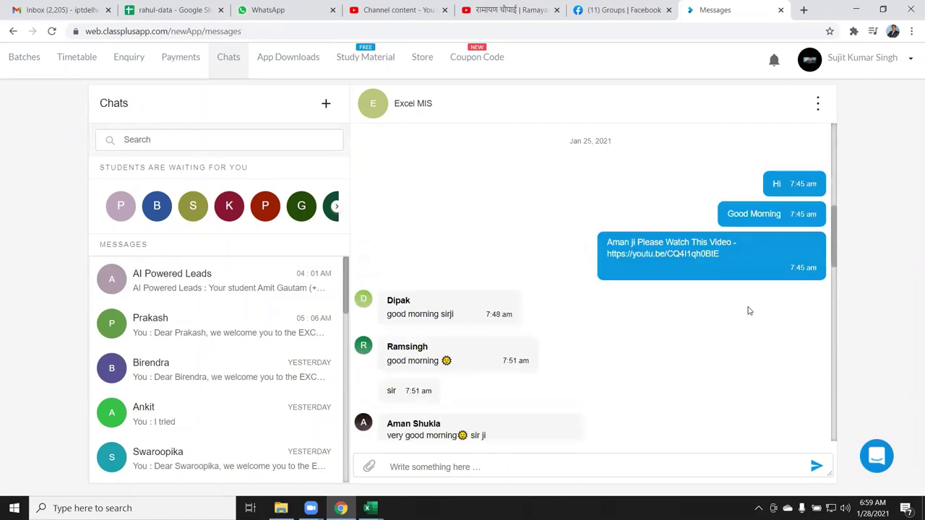
pyautogui.scroll(-5, 749, 311)
pyautogui.scroll(-5, 749, 312)
pyautogui.scroll(-4, 749, 314)
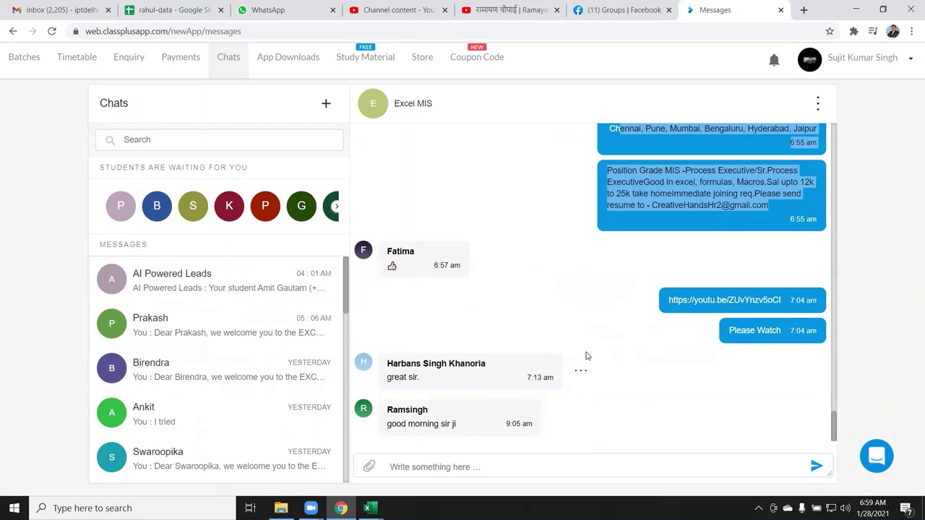
pyautogui.click(421, 64)
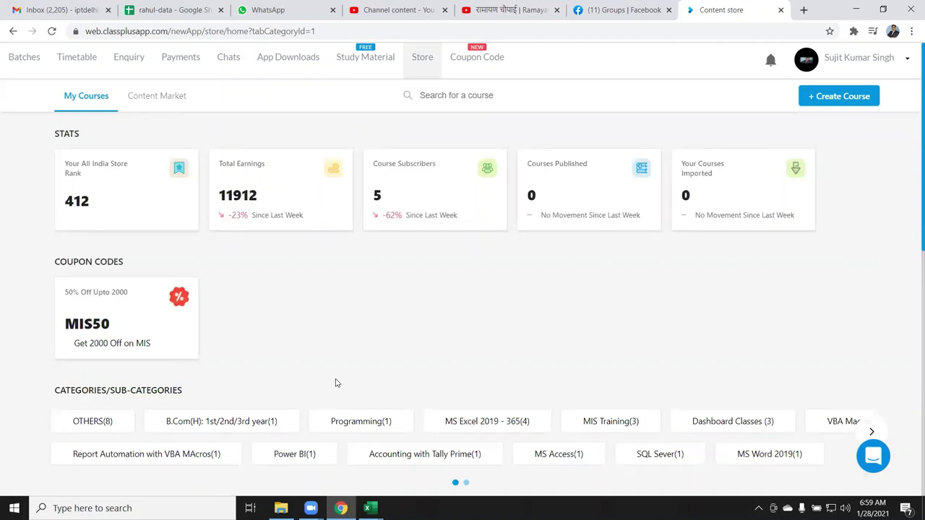
# Step: View all 10 store courses and scroll to Advanced Excel + VBA Macros Fast Track at ₹601
pyautogui.scroll(-3, 456, 375)
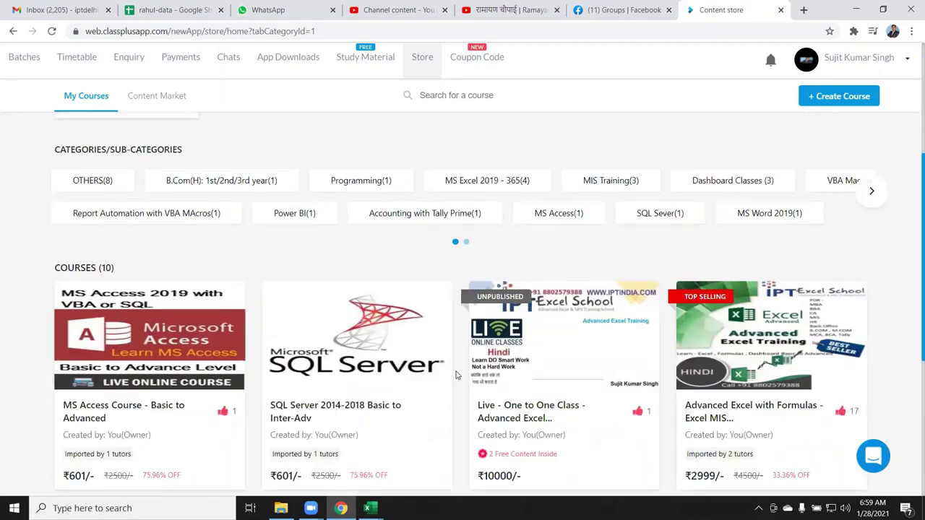
pyautogui.scroll(-3, 456, 375)
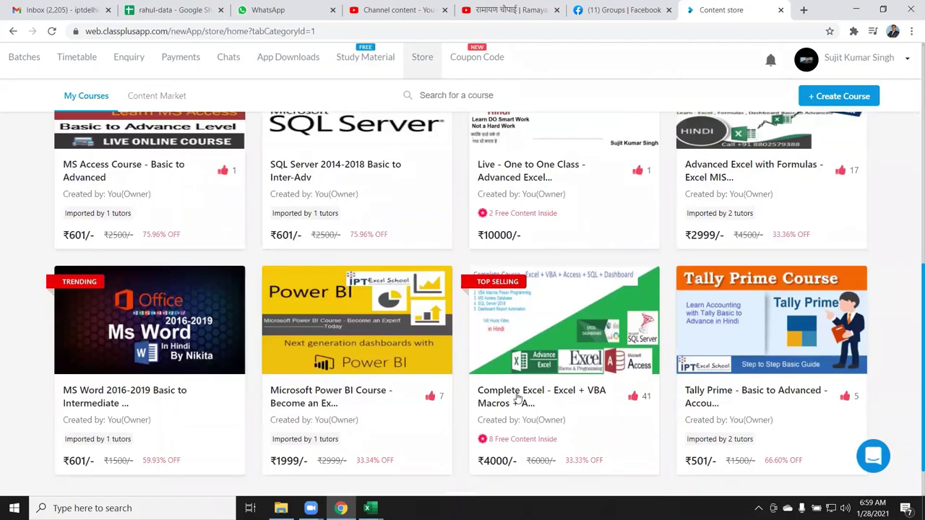
pyautogui.scroll(-1, 686, 409)
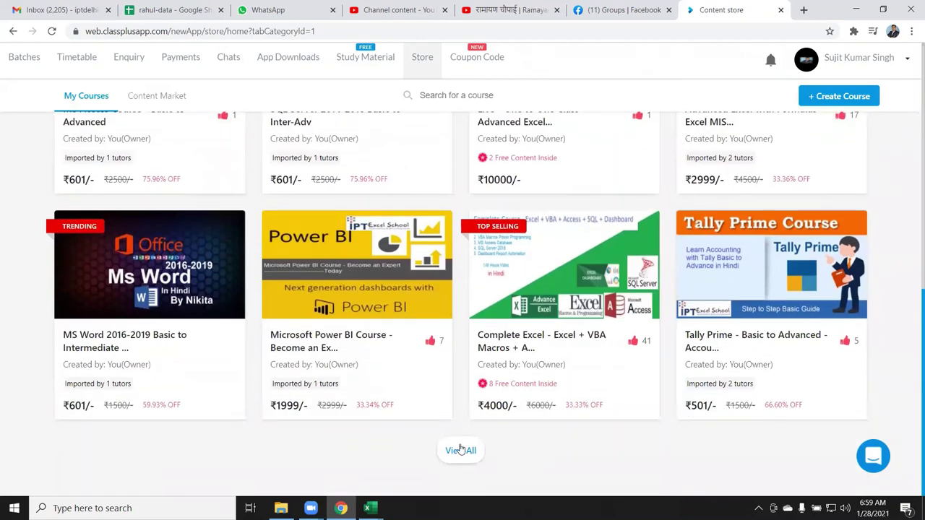
pyautogui.click(460, 450)
pyautogui.scroll(-4, 457, 331)
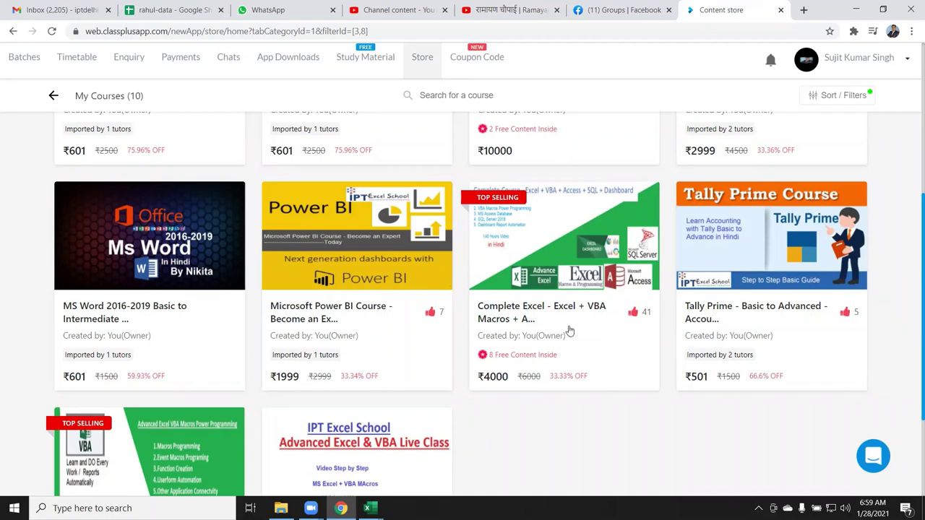
pyautogui.scroll(-2, 549, 330)
pyautogui.scroll(-1, 442, 390)
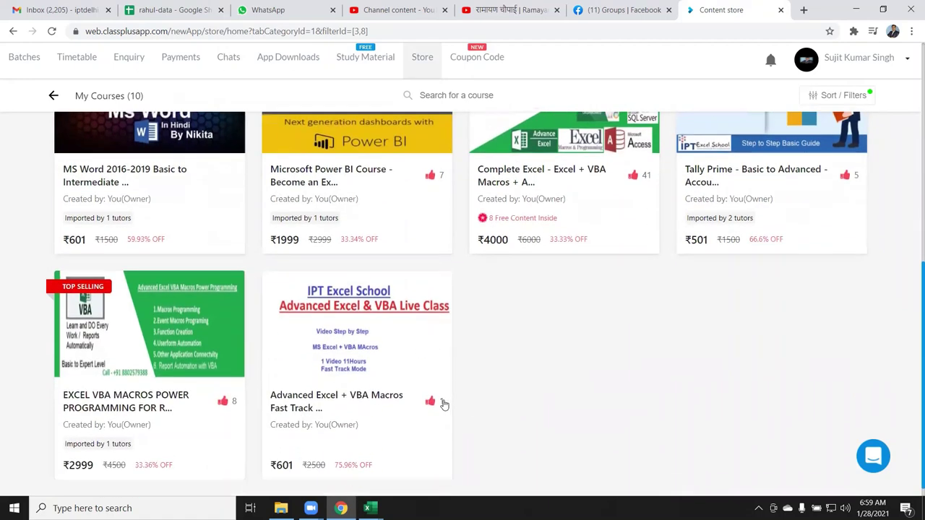
pyautogui.scroll(-1, 444, 405)
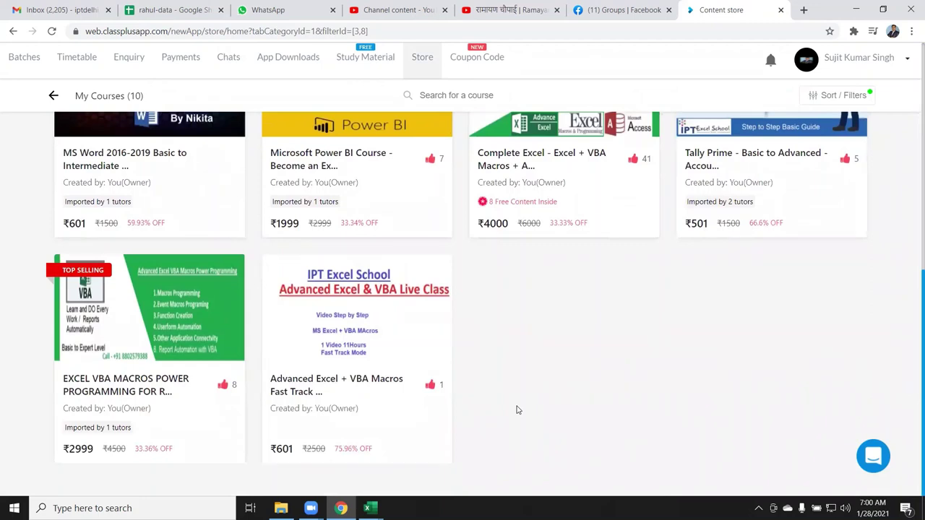